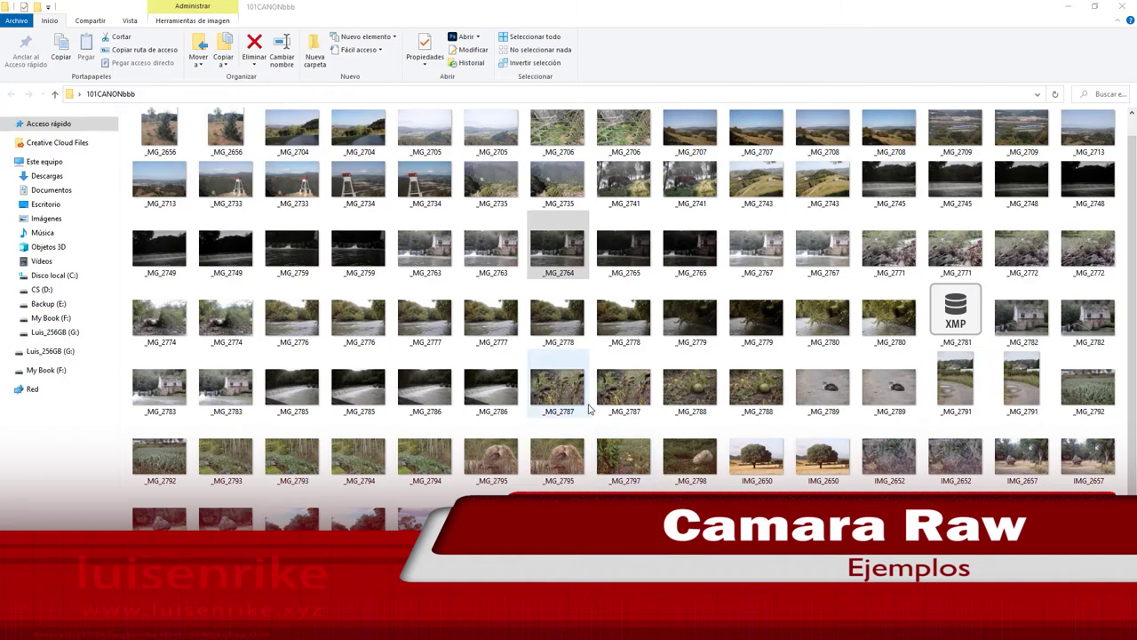
# Open the raw photo _MG_2764 for editing, then enable chromatic aberration removal and lens profile corrections
pyautogui.doubleClick(558, 252)
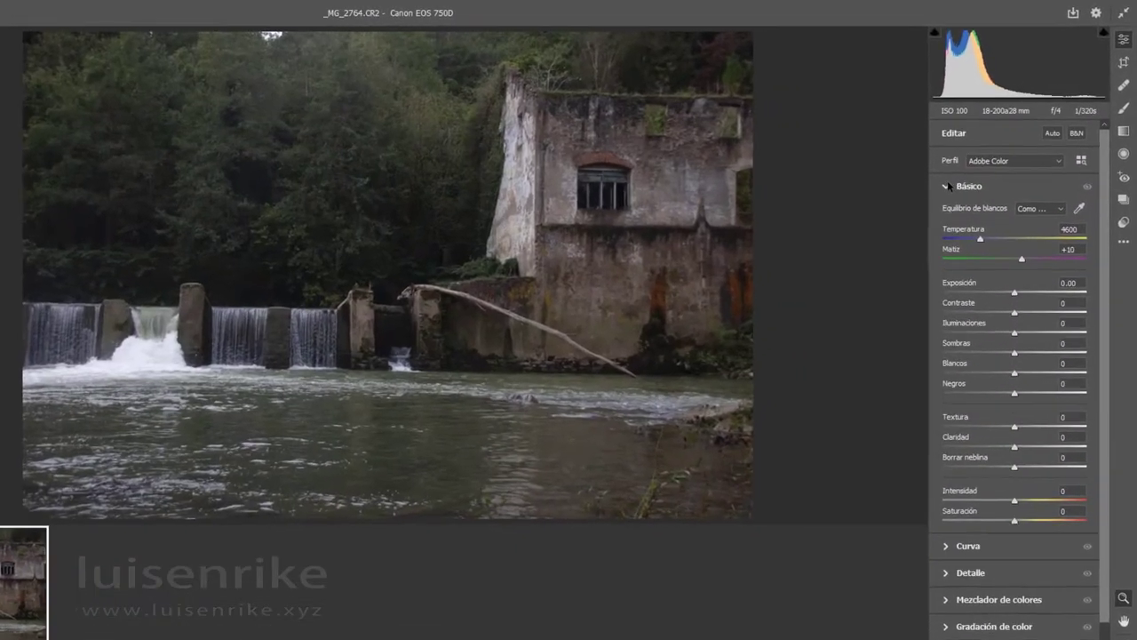
pyautogui.click(970, 165)
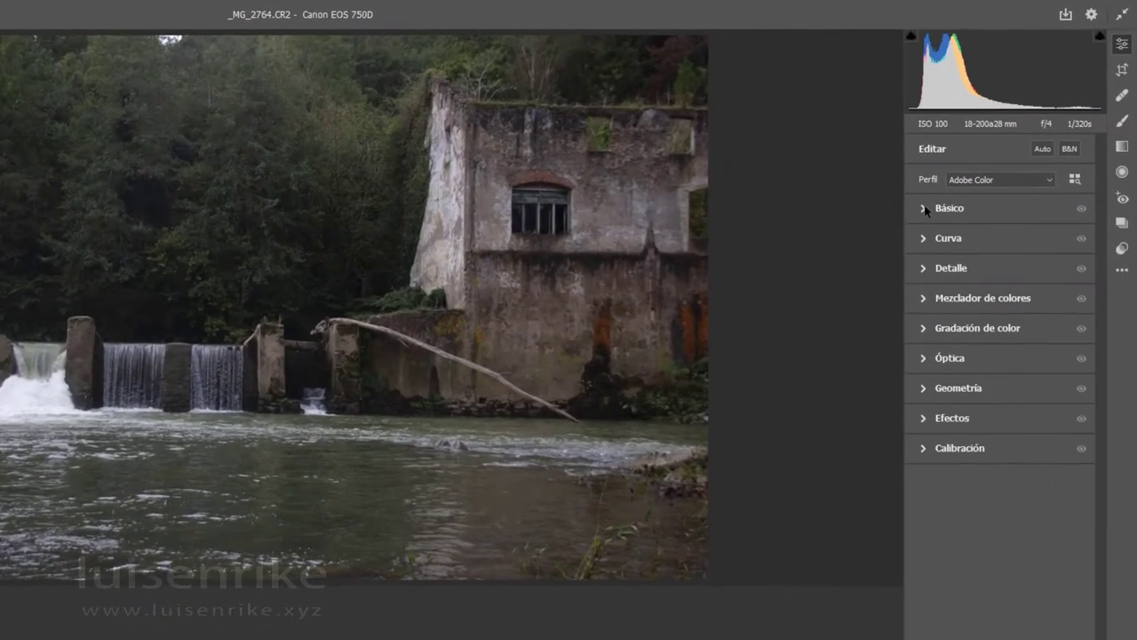
pyautogui.click(923, 359)
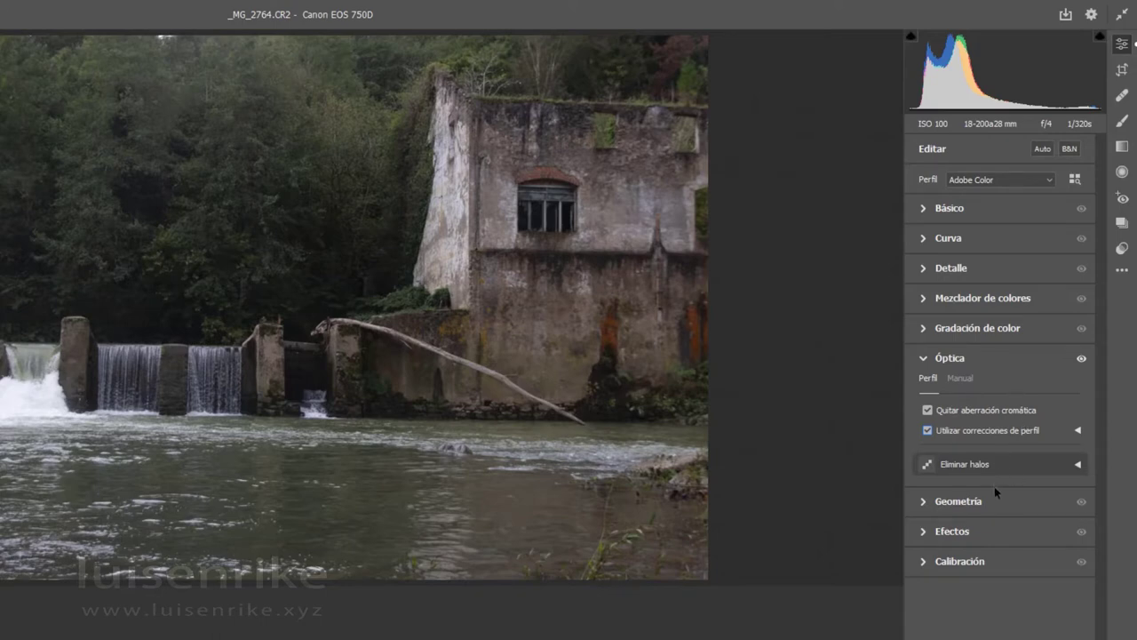
# Set the white balance by sampling the pale wall corner of the ruined building, giving temperature 4900 and tint +1
pyautogui.click(922, 210)
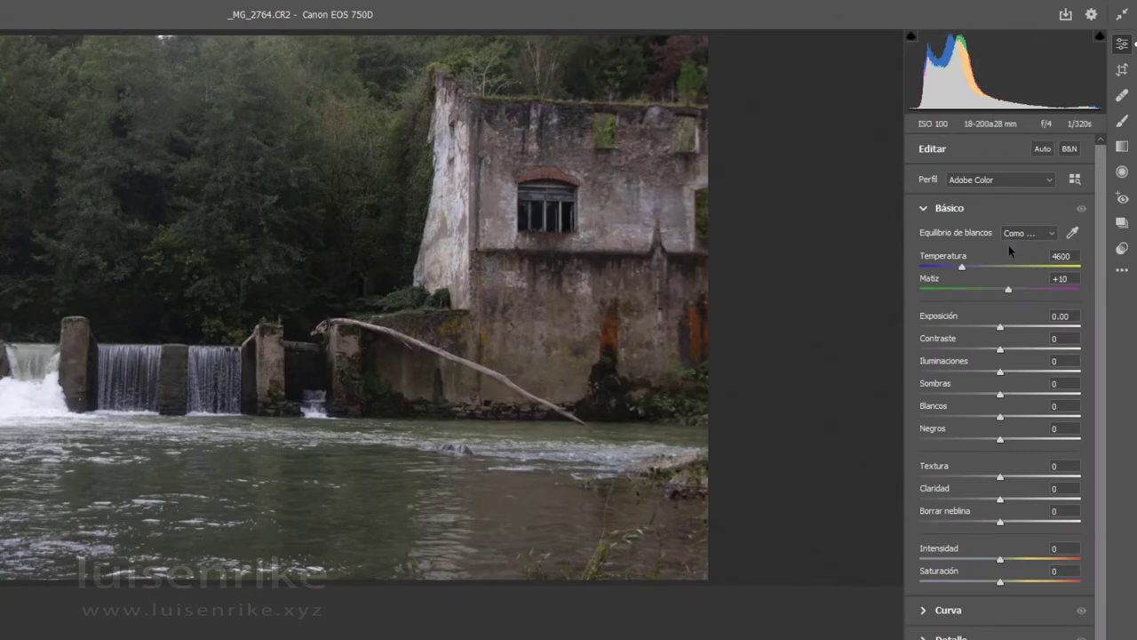
pyautogui.click(1072, 234)
pyautogui.click(462, 207)
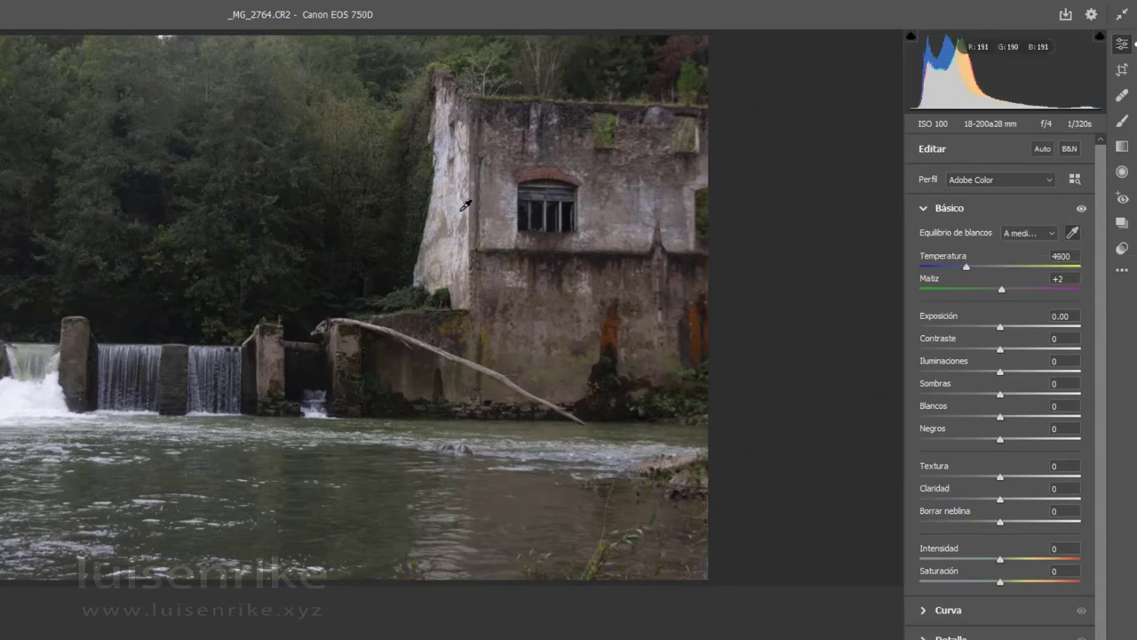
pyautogui.click(453, 204)
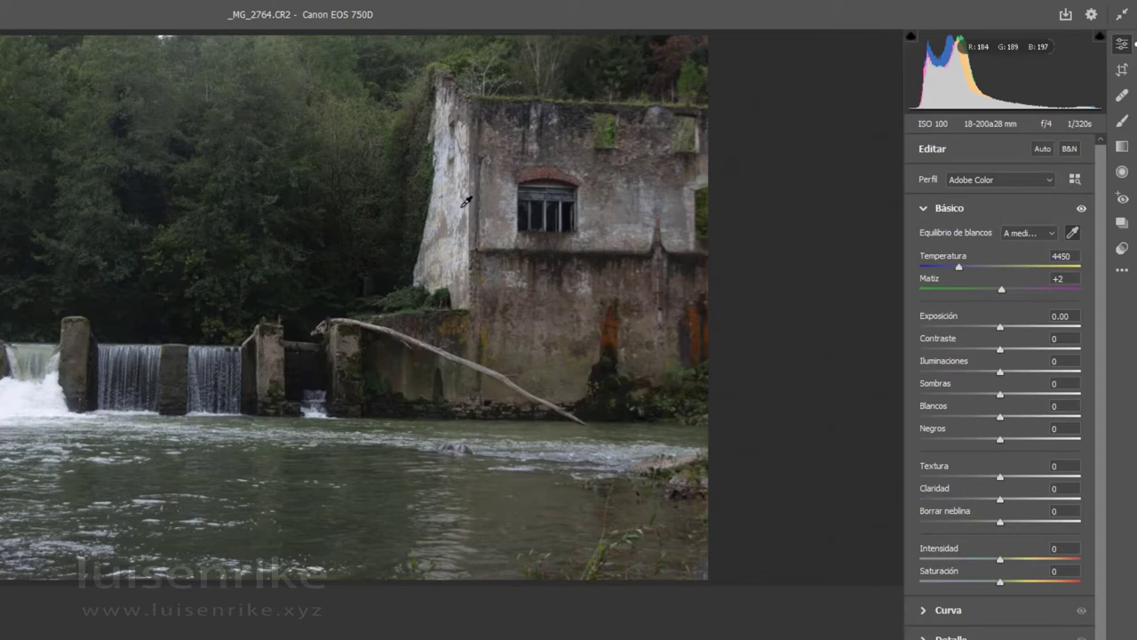
pyautogui.click(465, 201)
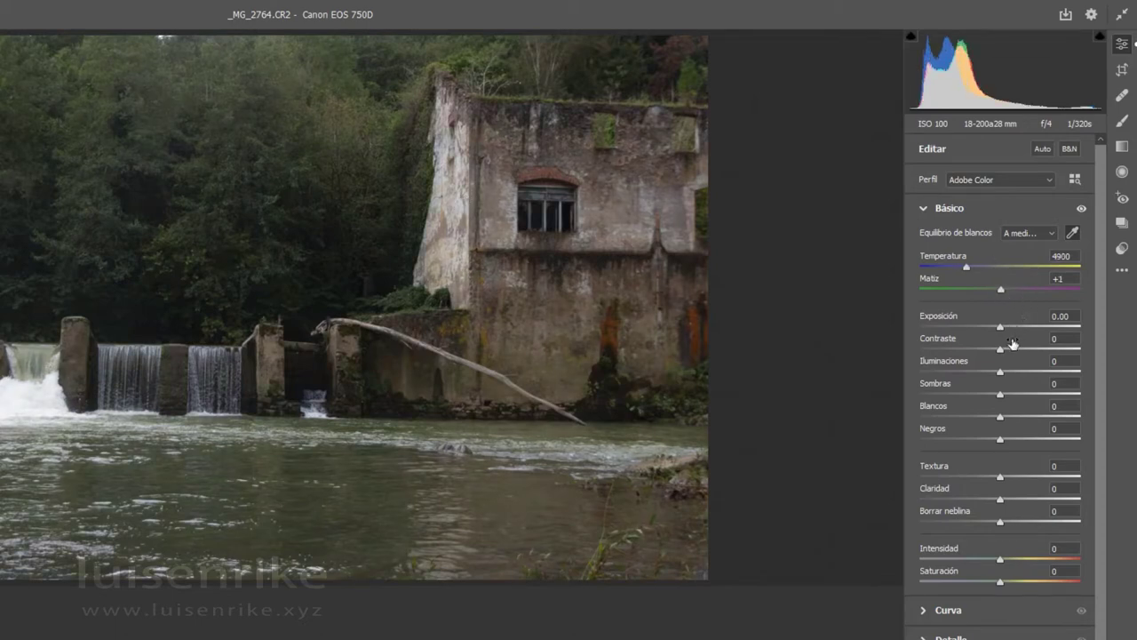
# Raise the photo's exposure to +1.10
pyautogui.moveTo(1001, 327); pyautogui.dragTo(1014, 330)
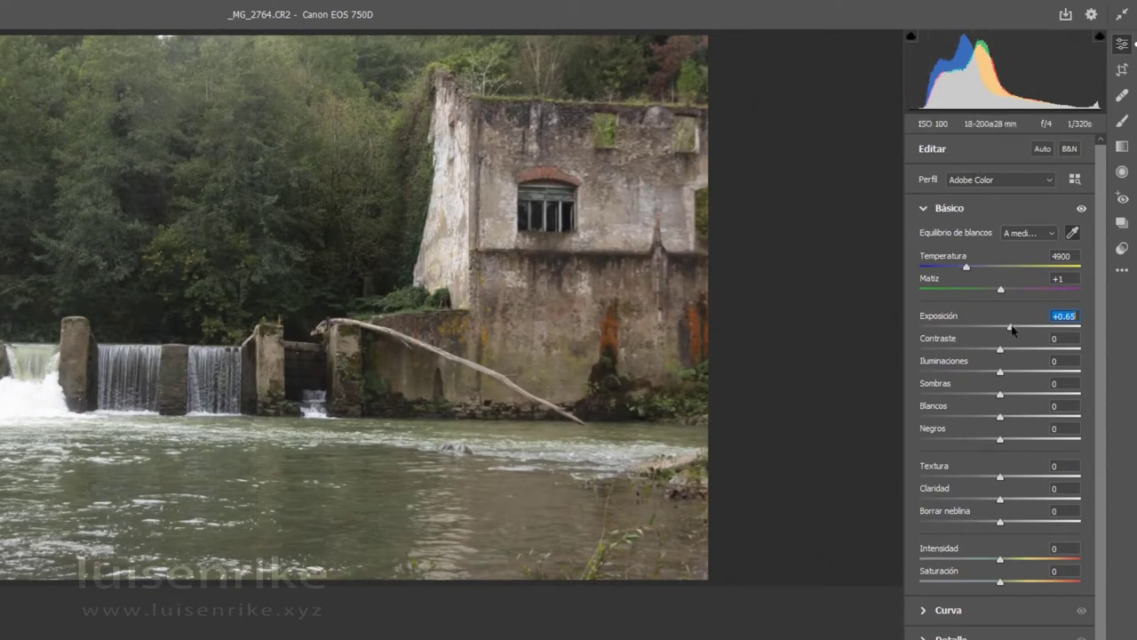
pyautogui.moveTo(1012, 329); pyautogui.dragTo(1022, 334)
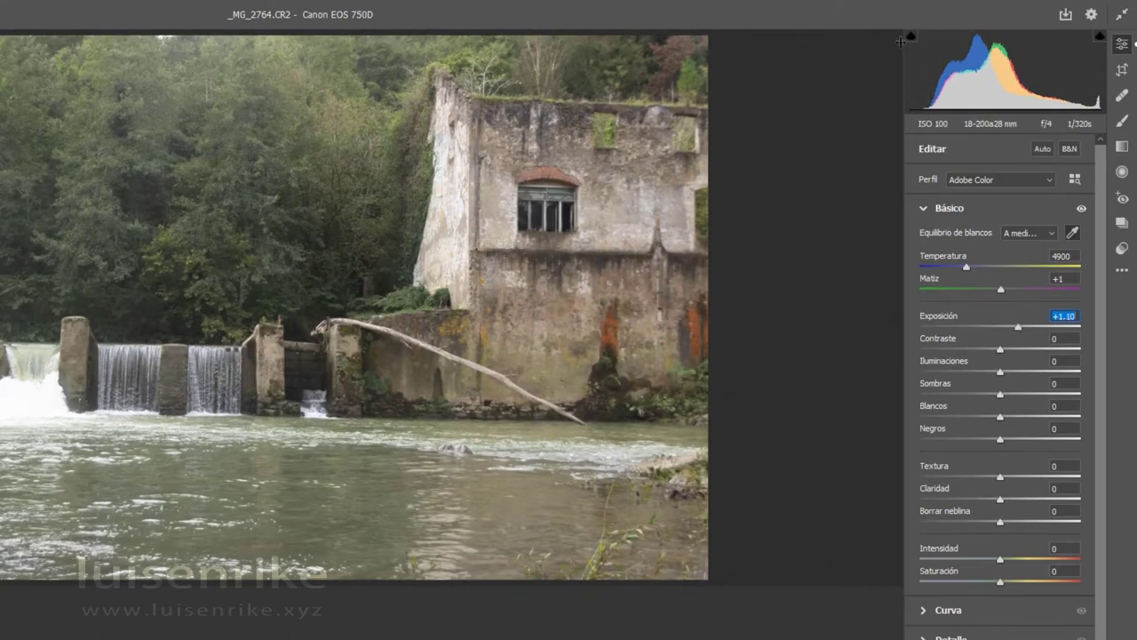
pyautogui.moveTo(908, 44); pyautogui.dragTo(912, 43)
pyautogui.moveTo(1016, 328); pyautogui.dragTo(1024, 331)
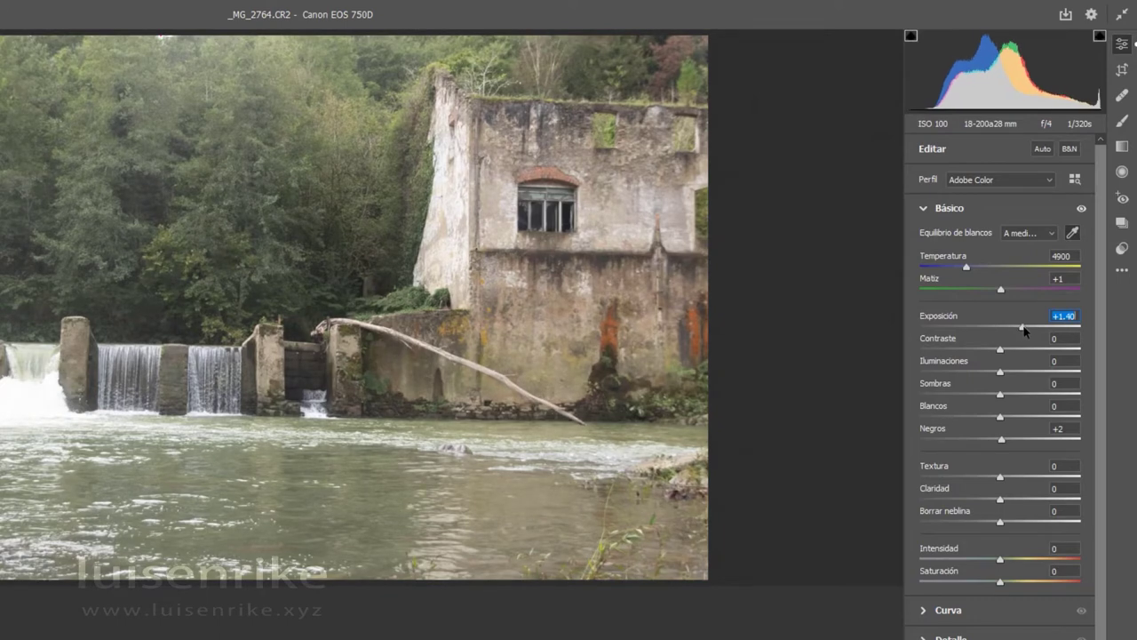
pyautogui.hotkey('ctrl', 'z')
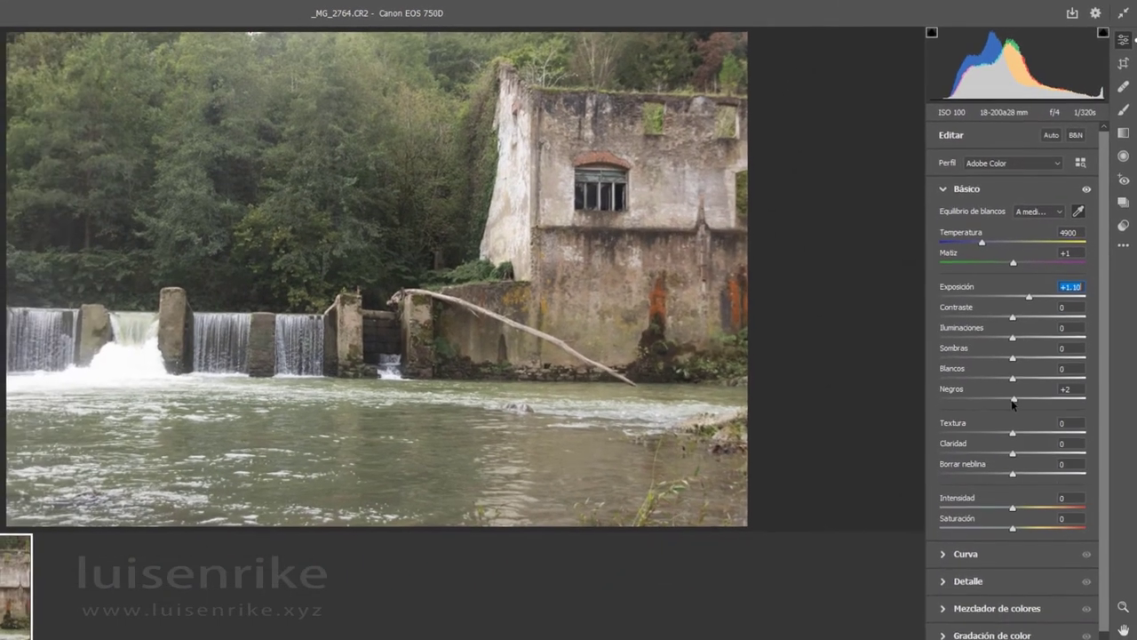
# Set contrast to +9, highlights to -2, shadows to -25, whites to +10 and blacks to -29, using the shadow clipping warning
pyautogui.moveTo(1013, 399); pyautogui.dragTo(971, 397)
pyautogui.click(932, 32)
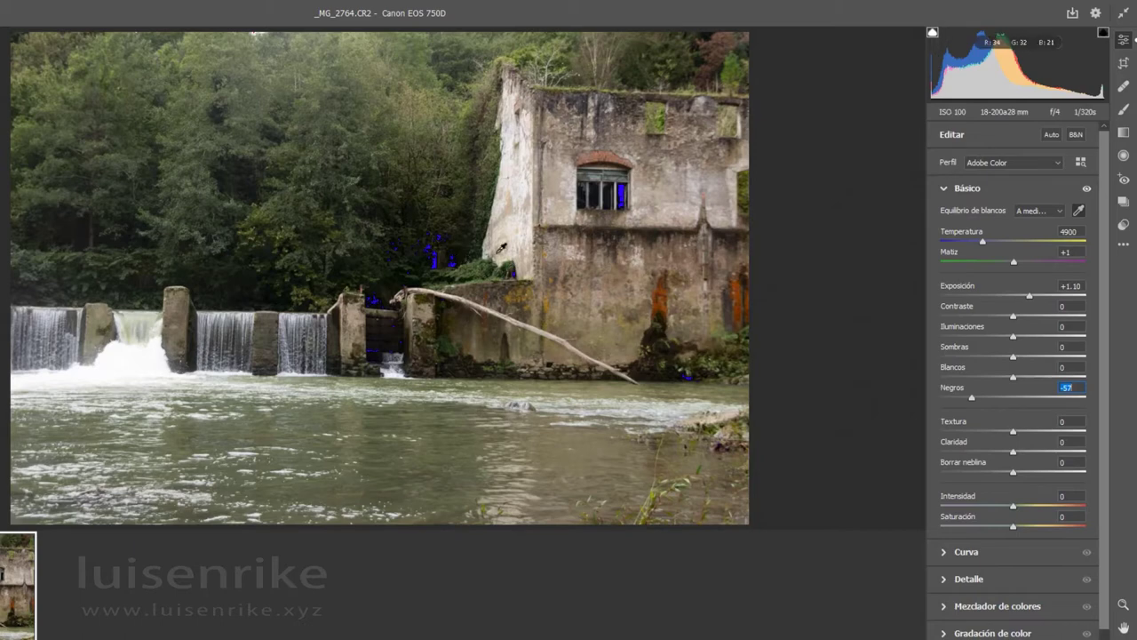
pyautogui.moveTo(971, 399); pyautogui.dragTo(1022, 319)
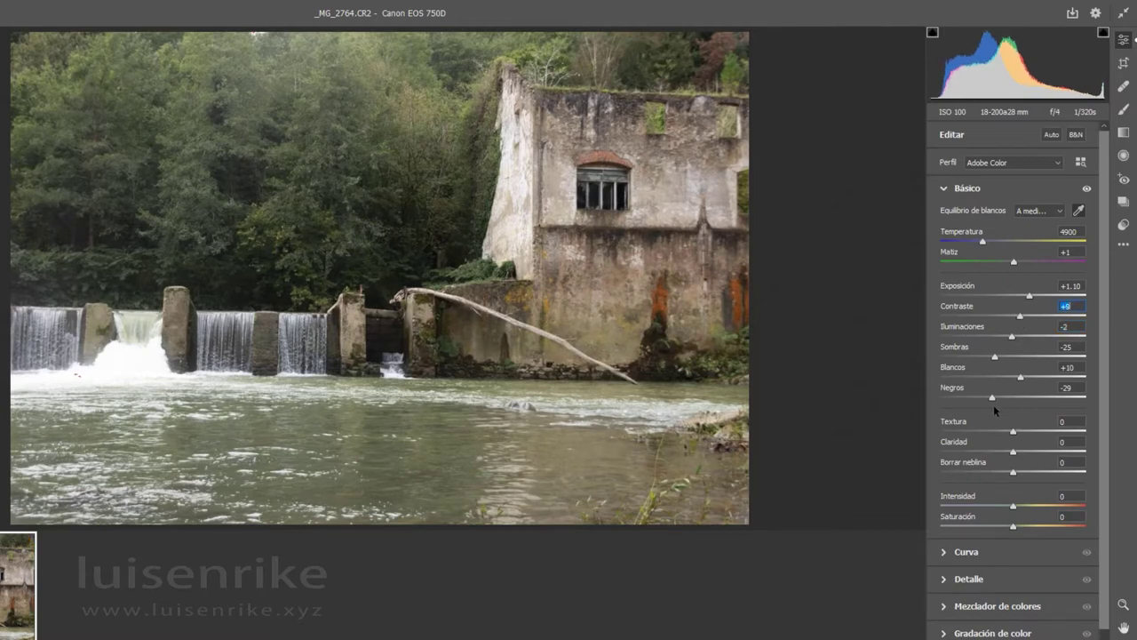
# Set texture to +31, clarity to +14 and dehaze to +13, judging the effect on the building's wall up close
pyautogui.moveTo(1013, 431); pyautogui.dragTo(1031, 436)
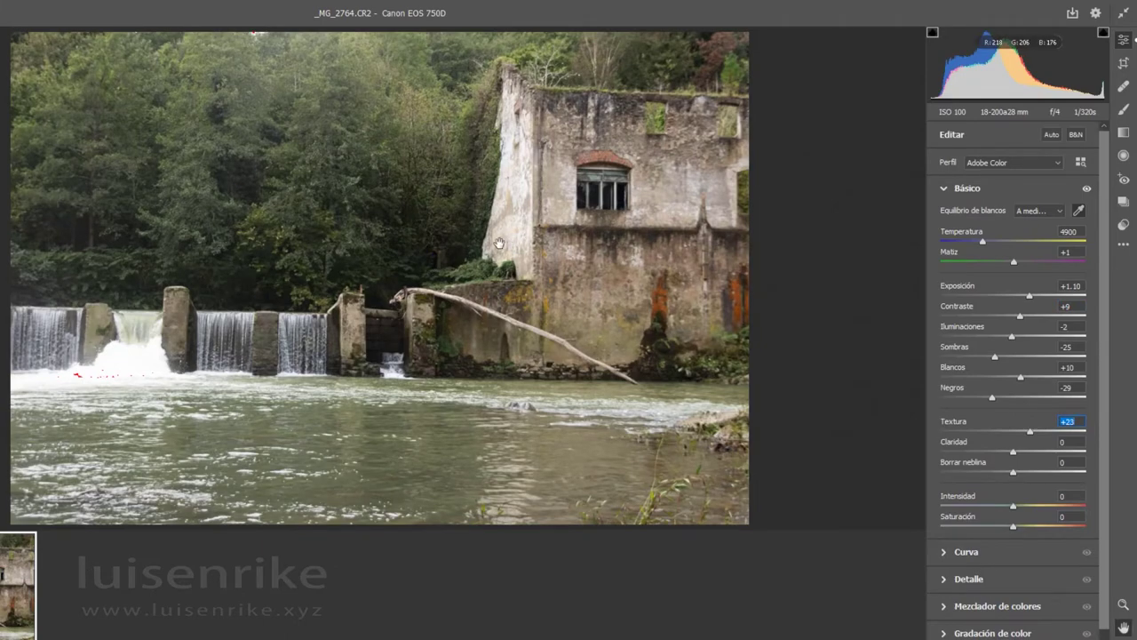
pyautogui.click(539, 218)
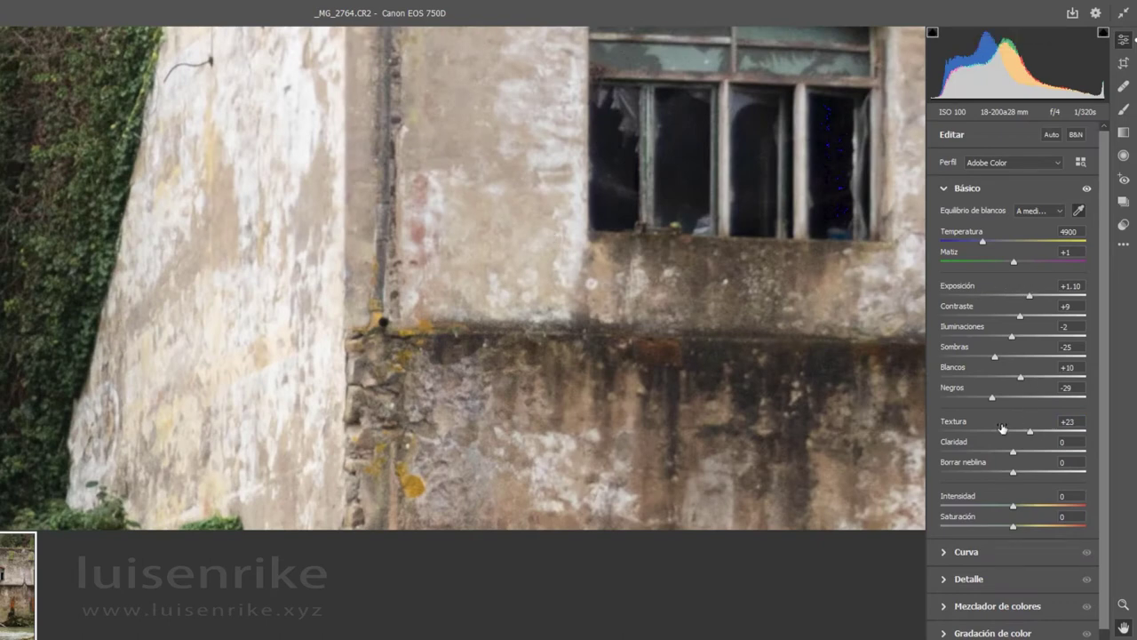
pyautogui.moveTo(1028, 433)
pyautogui.mouseDown()
pyautogui.moveTo(1050, 433)
pyautogui.moveTo(1010, 433)
pyautogui.moveTo(1069, 432)
pyautogui.moveTo(1035, 432)
pyautogui.moveTo(1022, 454)
pyautogui.mouseUp()
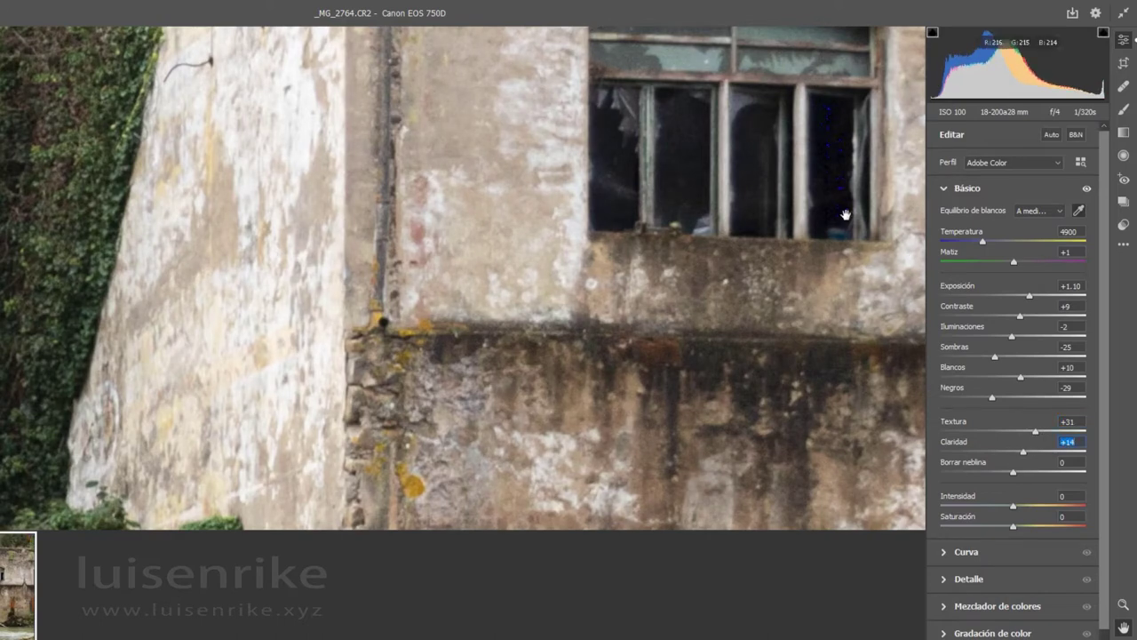
pyautogui.moveTo(1013, 474); pyautogui.dragTo(1023, 472)
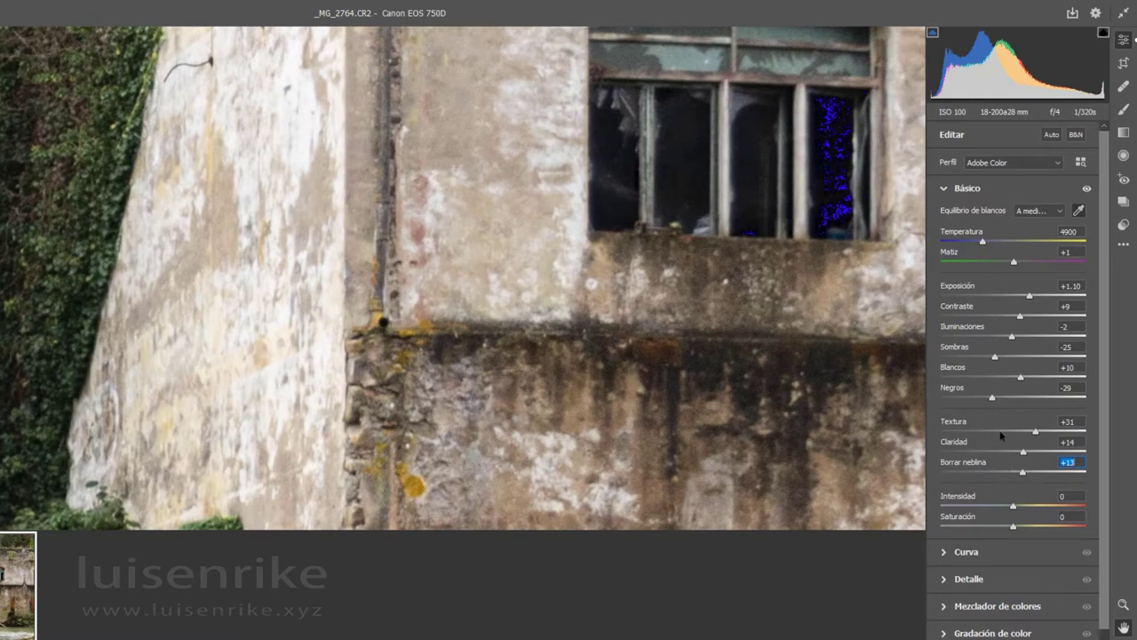
# Set blacks to -12, vibrance to +8 and saturation to +7
pyautogui.moveTo(993, 400); pyautogui.dragTo(1005, 400)
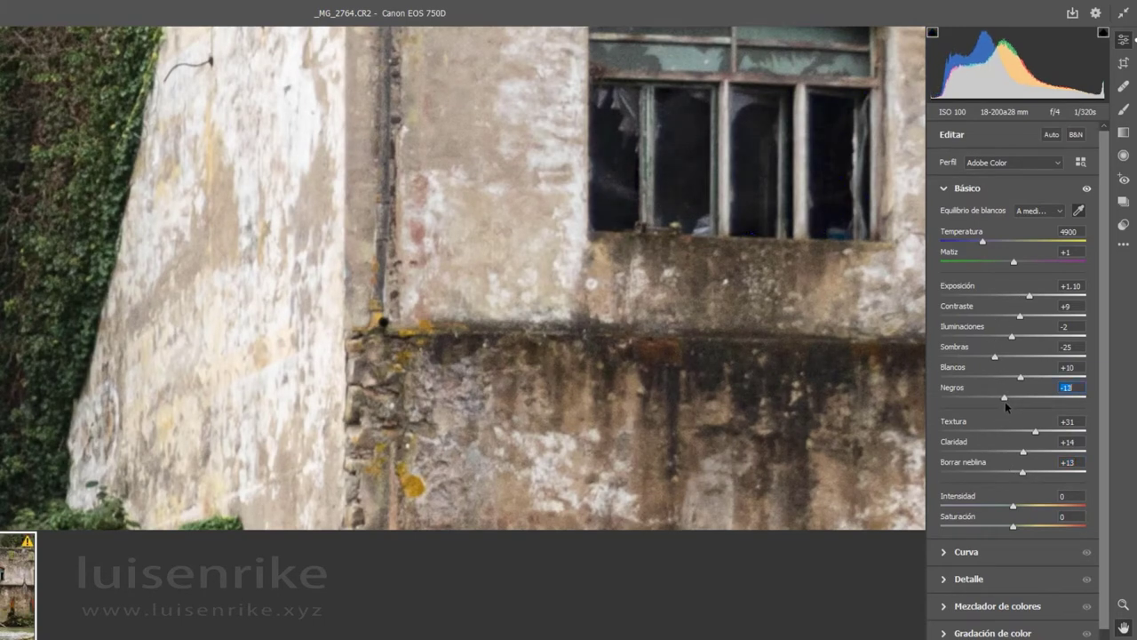
pyautogui.moveTo(1013, 505)
pyautogui.mouseDown()
pyautogui.moveTo(1015, 527)
pyautogui.moveTo(1020, 507)
pyautogui.mouseUp()
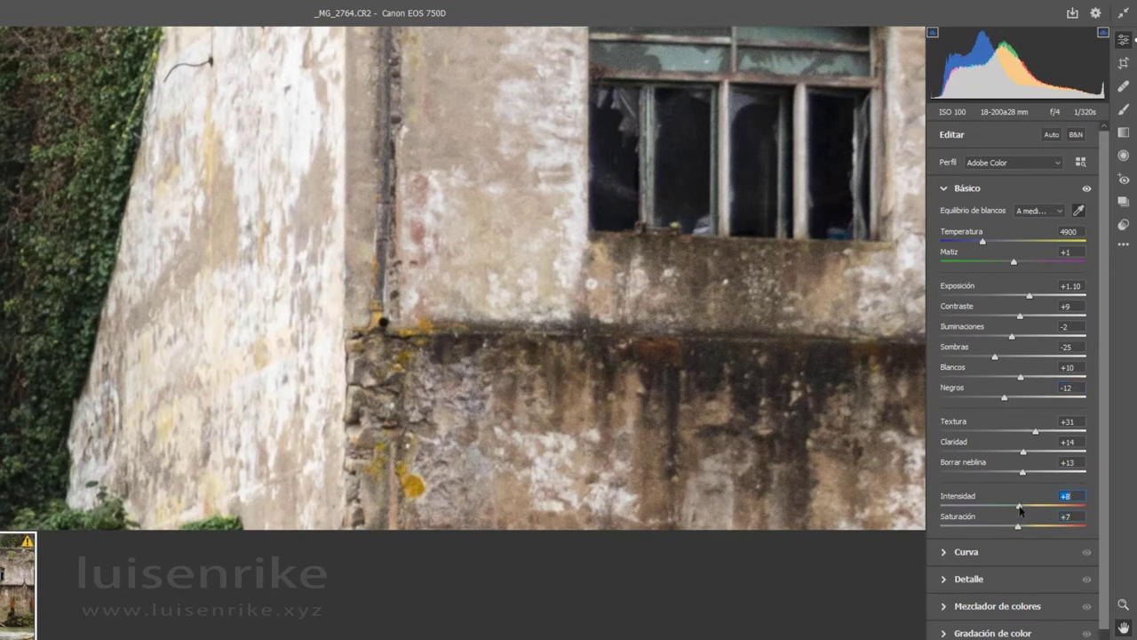
pyautogui.click(497, 485)
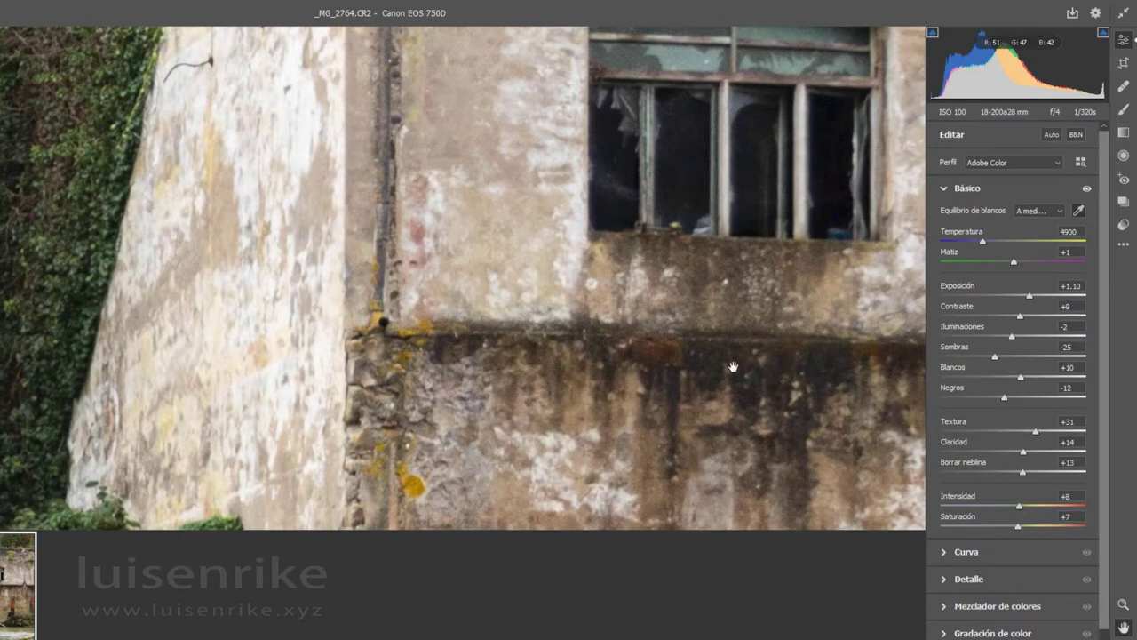
# Reduce whites to -2 to limit the clipped highlights in the foam below the waterfall
pyautogui.press('alt')
pyautogui.moveTo(713, 354); pyautogui.dragTo(707, 365)
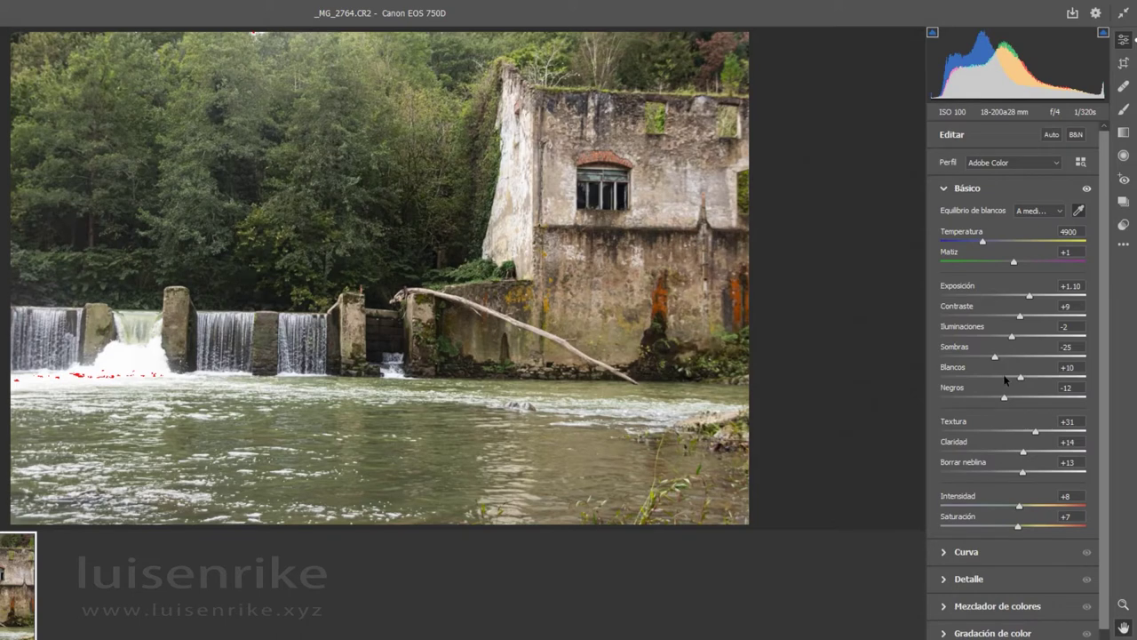
pyautogui.moveTo(1022, 378); pyautogui.dragTo(1012, 380)
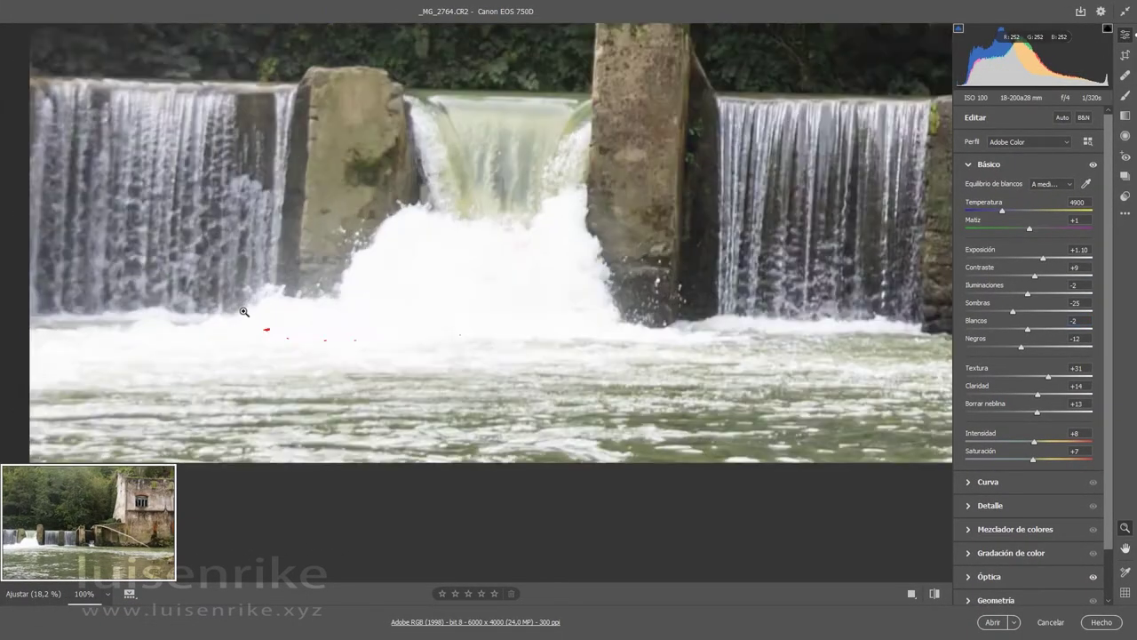
# Examine the waterfall and the dark foliage up close, comparing the photo with and without the Basic adjustments
pyautogui.click(249, 307)
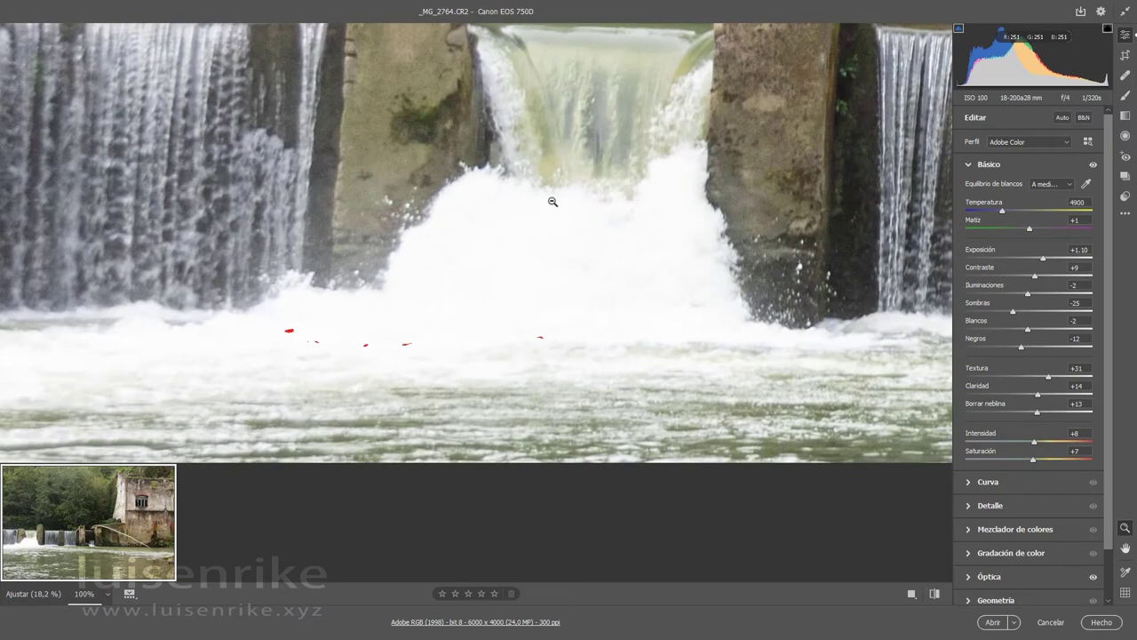
pyautogui.press('h')
pyautogui.moveTo(503, 169); pyautogui.dragTo(441, 460)
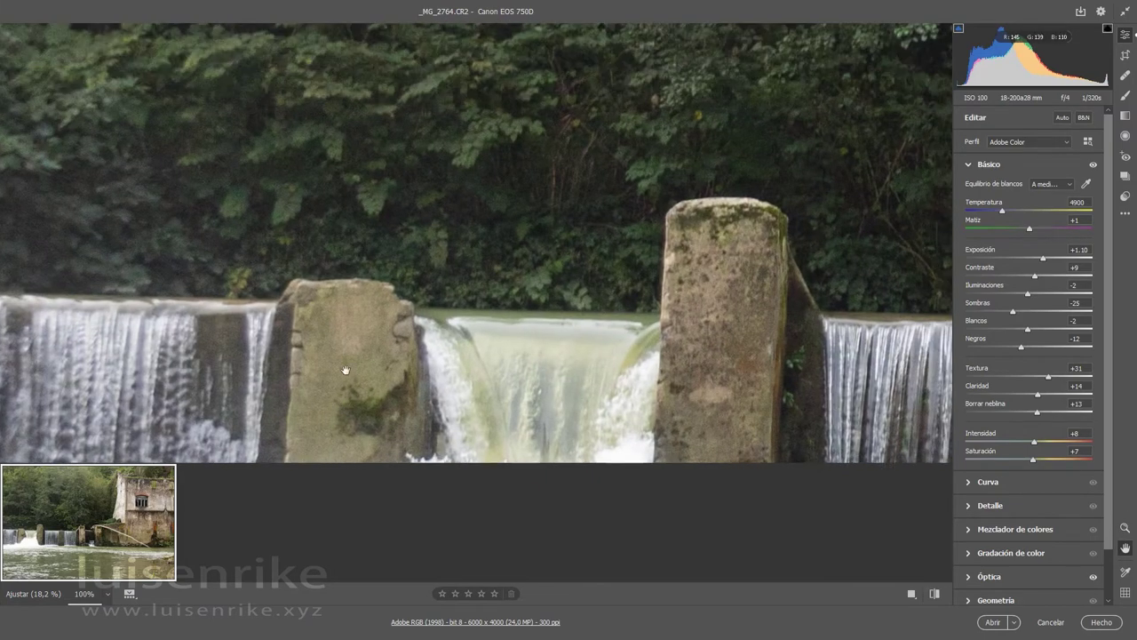
pyautogui.moveTo(304, 160); pyautogui.dragTo(332, 421)
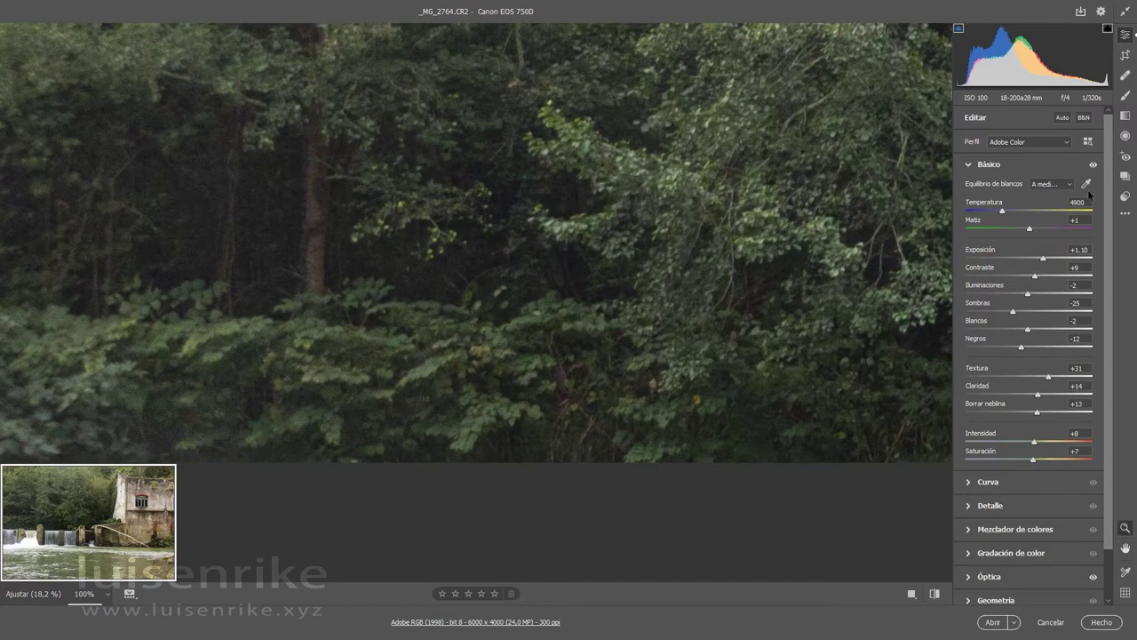
pyautogui.click(1094, 166)
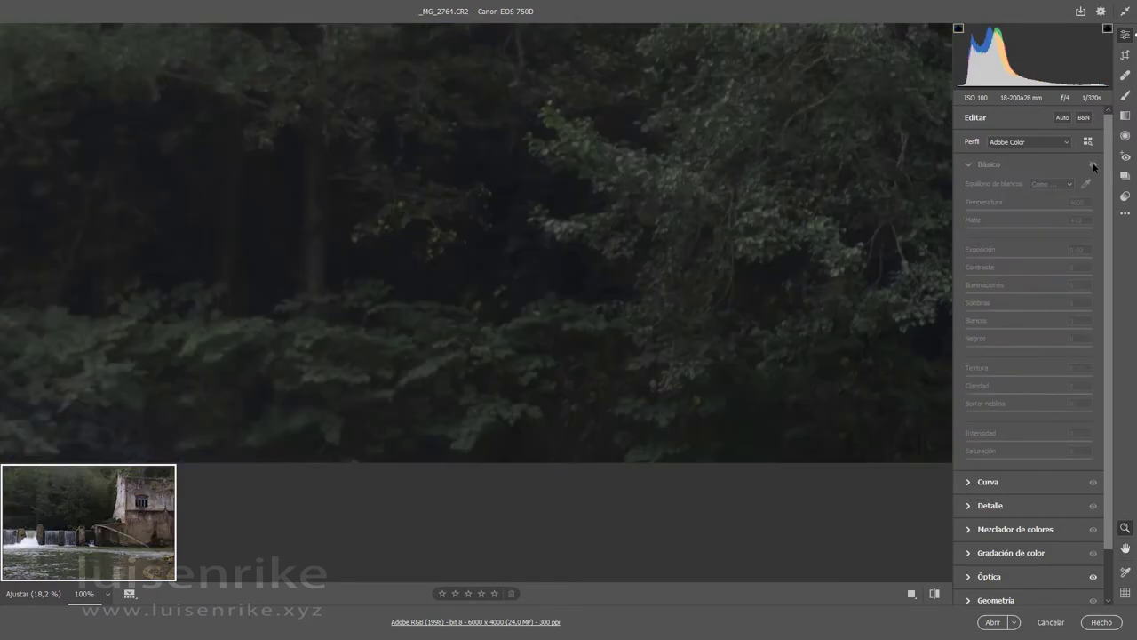
pyautogui.click(1094, 166)
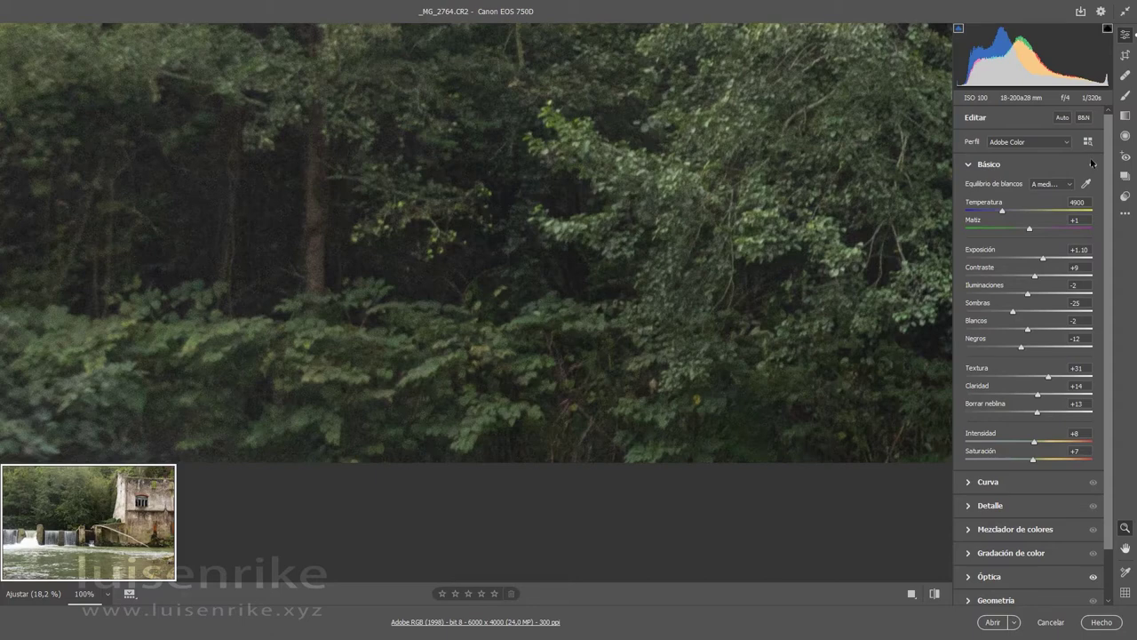
# Set noise reduction to 94 with detail 51, and compare the foliage with and without the Detail adjustments
pyautogui.click(970, 166)
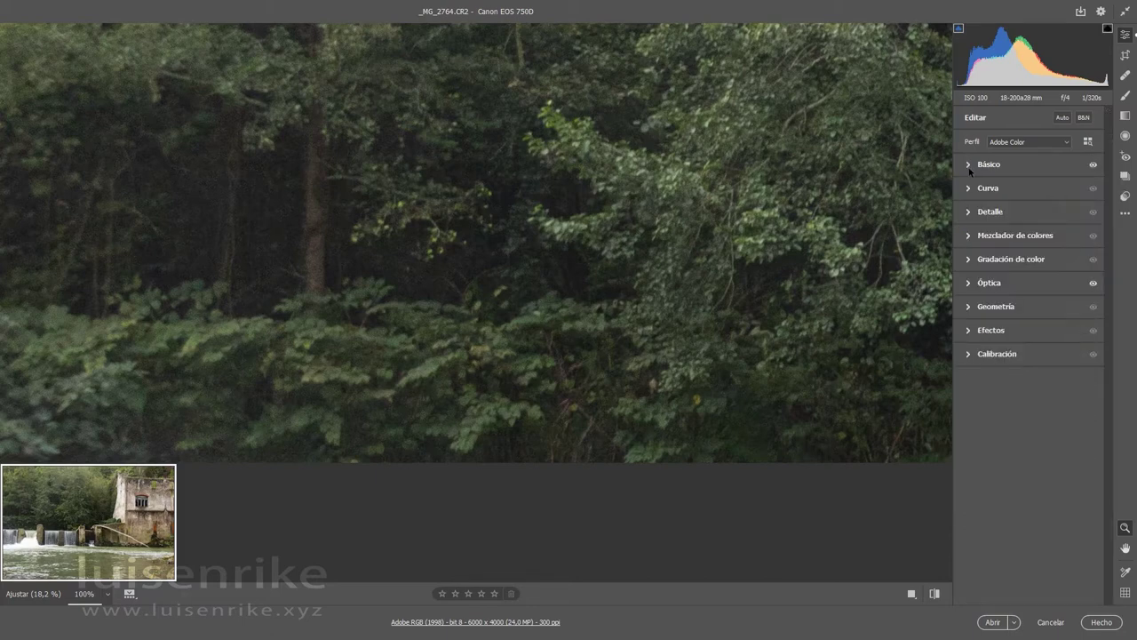
pyautogui.click(968, 213)
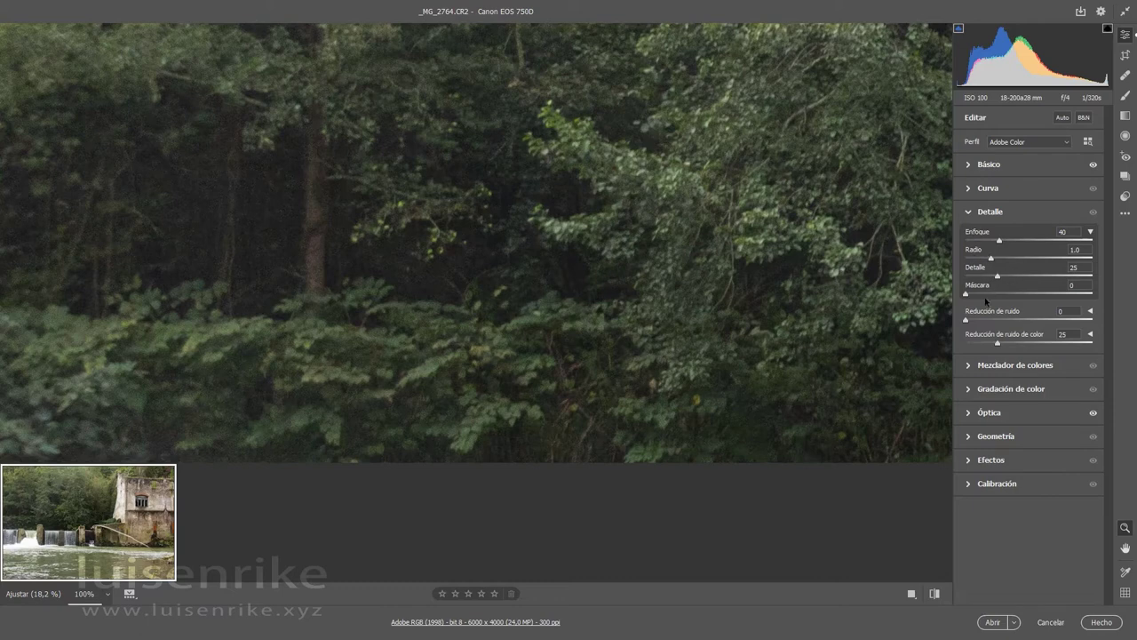
pyautogui.click(1091, 231)
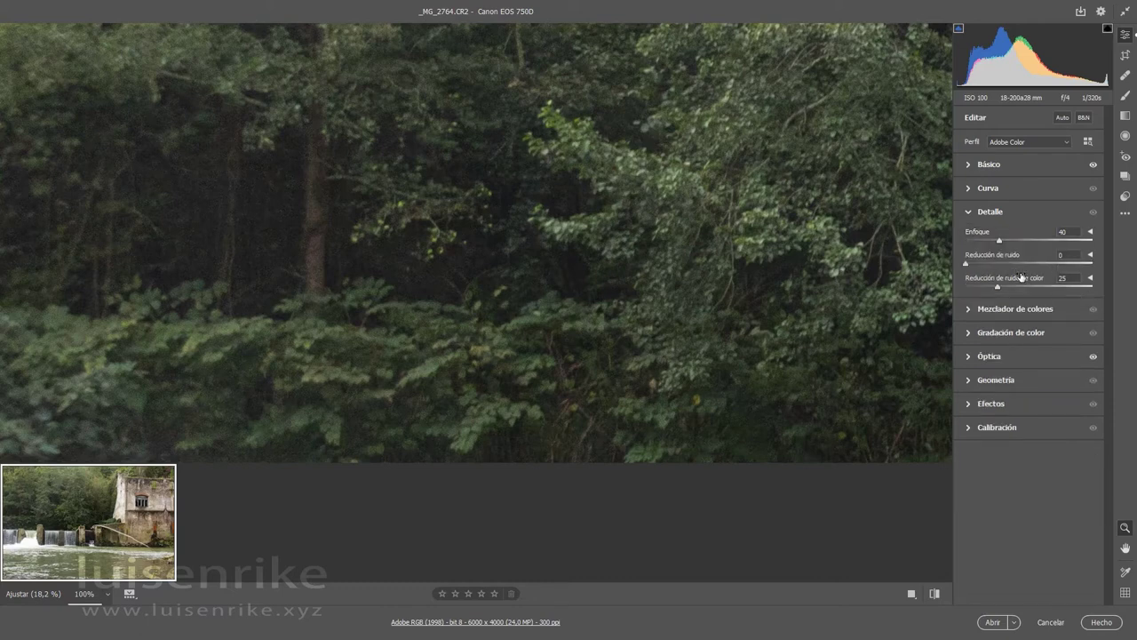
pyautogui.click(1091, 255)
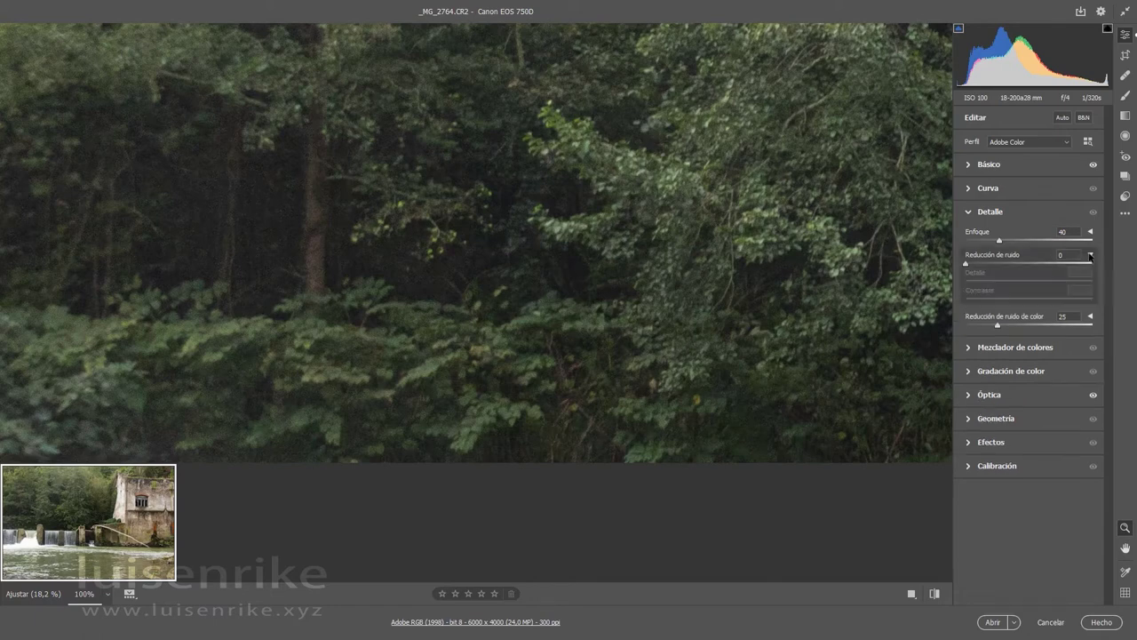
pyautogui.moveTo(965, 266); pyautogui.dragTo(1033, 270)
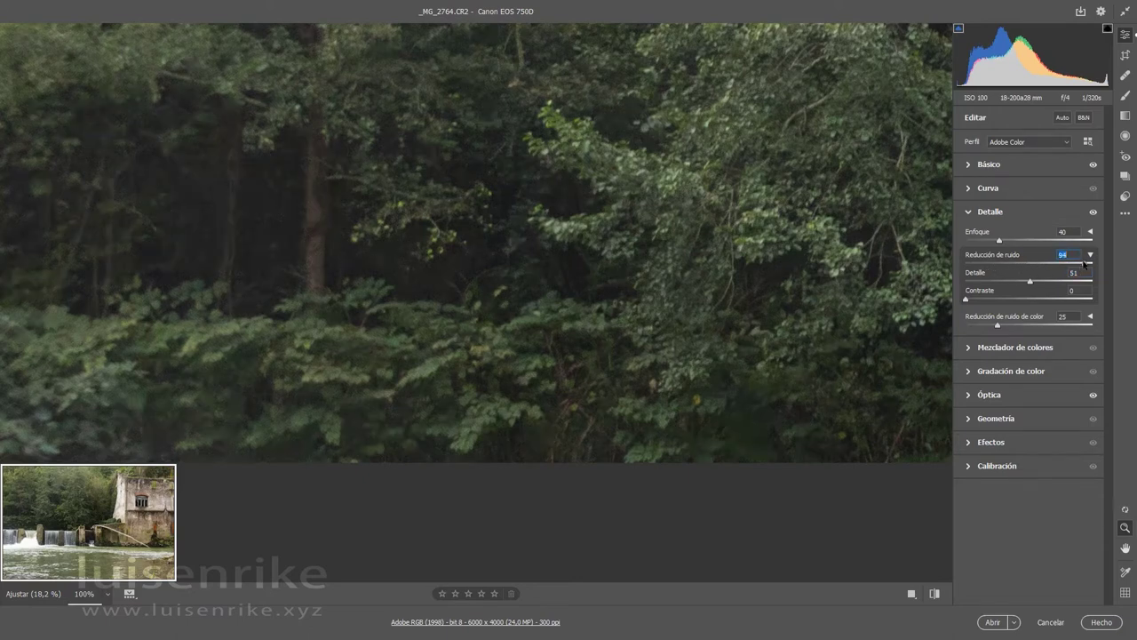
pyautogui.click(1093, 213)
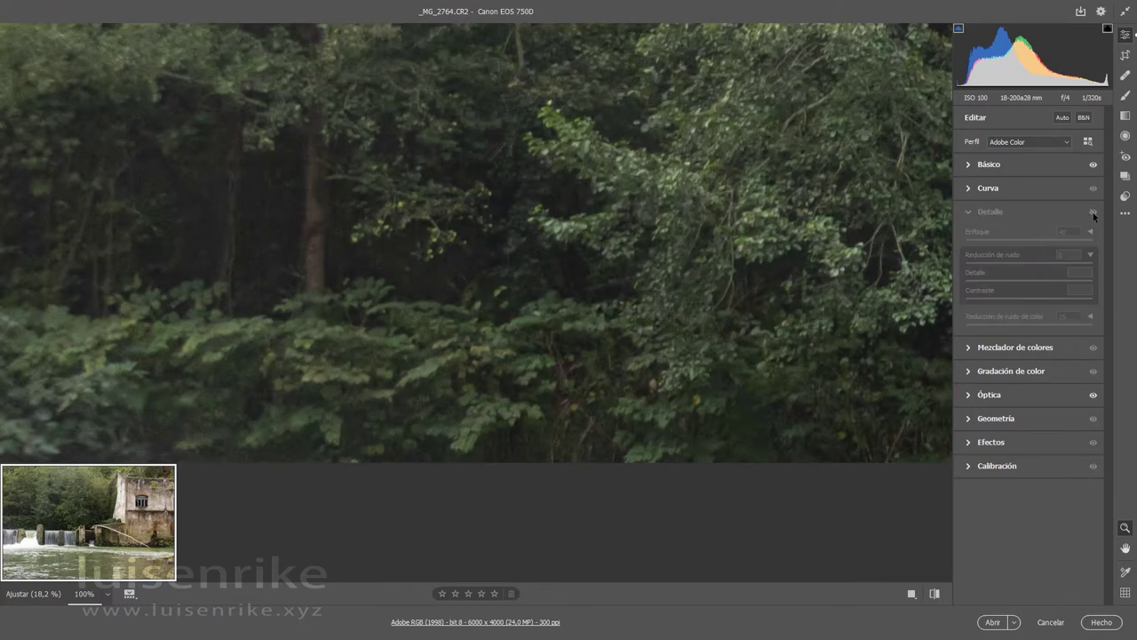
pyautogui.click(1093, 213)
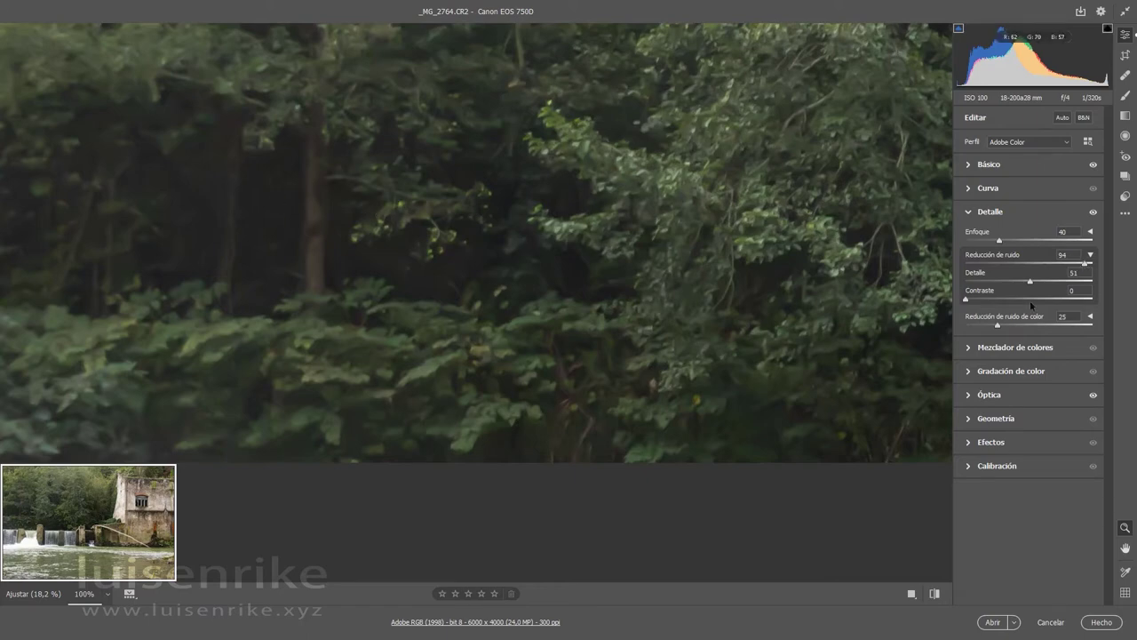
# Set noise reduction to 43 with detail 42 and contrast 28, and compare the foliage with and without the Detail adjustments
pyautogui.moveTo(1084, 264); pyautogui.dragTo(1020, 264)
pyautogui.moveTo(1028, 286)
pyautogui.mouseDown()
pyautogui.moveTo(985, 284)
pyautogui.moveTo(1038, 285)
pyautogui.moveTo(1018, 283)
pyautogui.mouseUp()
pyautogui.moveTo(966, 299); pyautogui.dragTo(988, 311)
pyautogui.moveTo(989, 302); pyautogui.dragTo(1005, 306)
pyautogui.click(1093, 212)
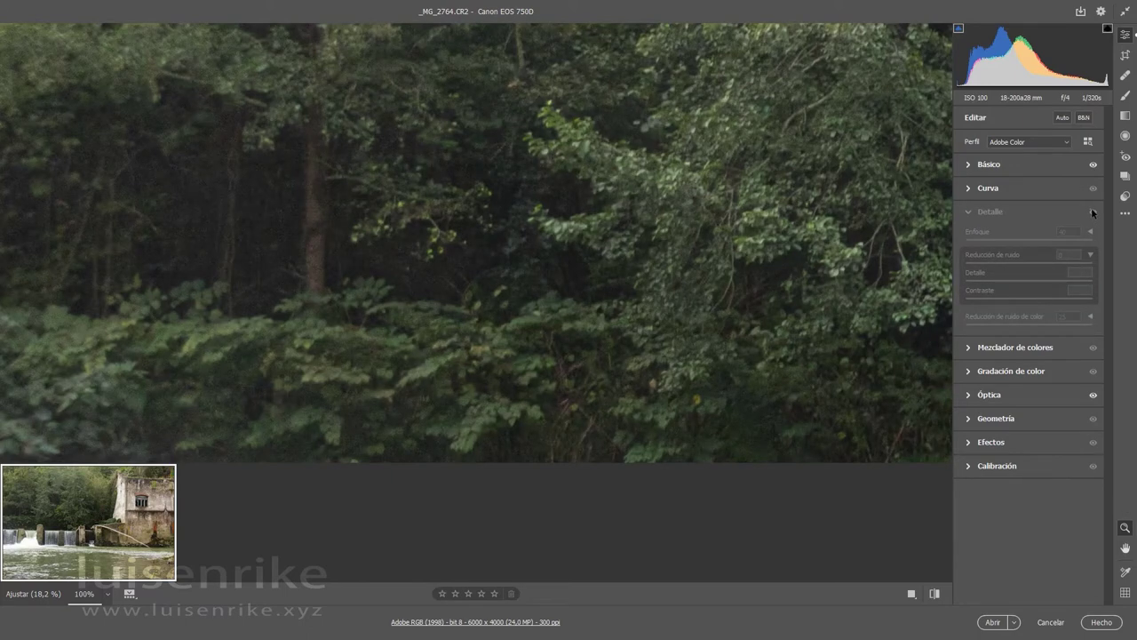
pyautogui.click(1093, 212)
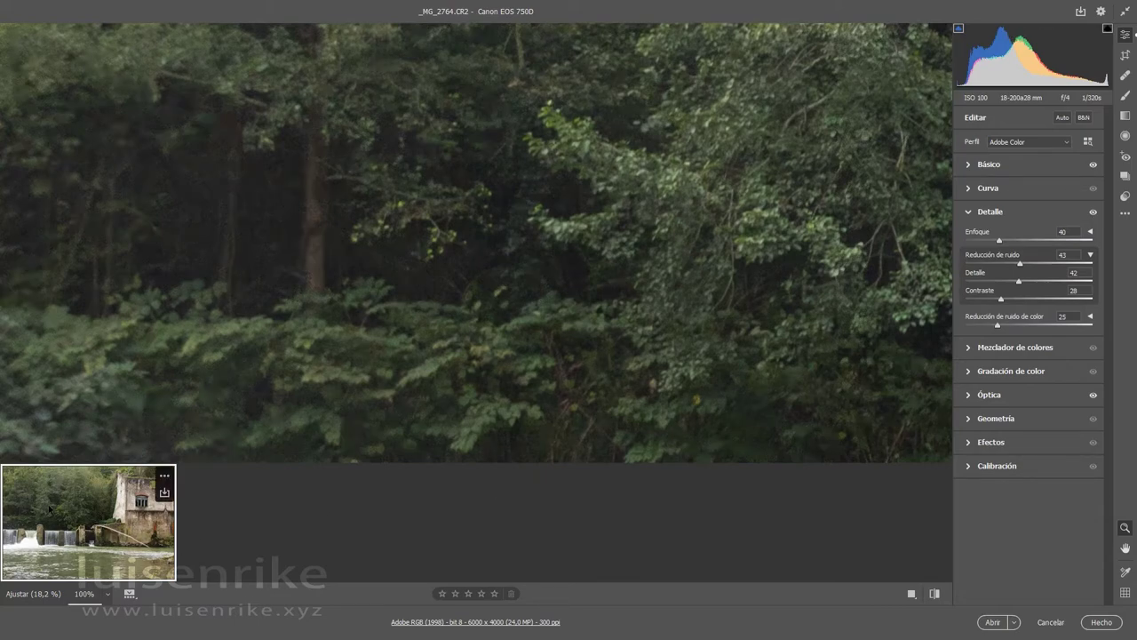
# Examine the waterfall foam and the stone pillars up close, comparing them with and without the Detail adjustments
pyautogui.keyDown('alt'); pyautogui.click(238, 390); pyautogui.keyUp('alt')
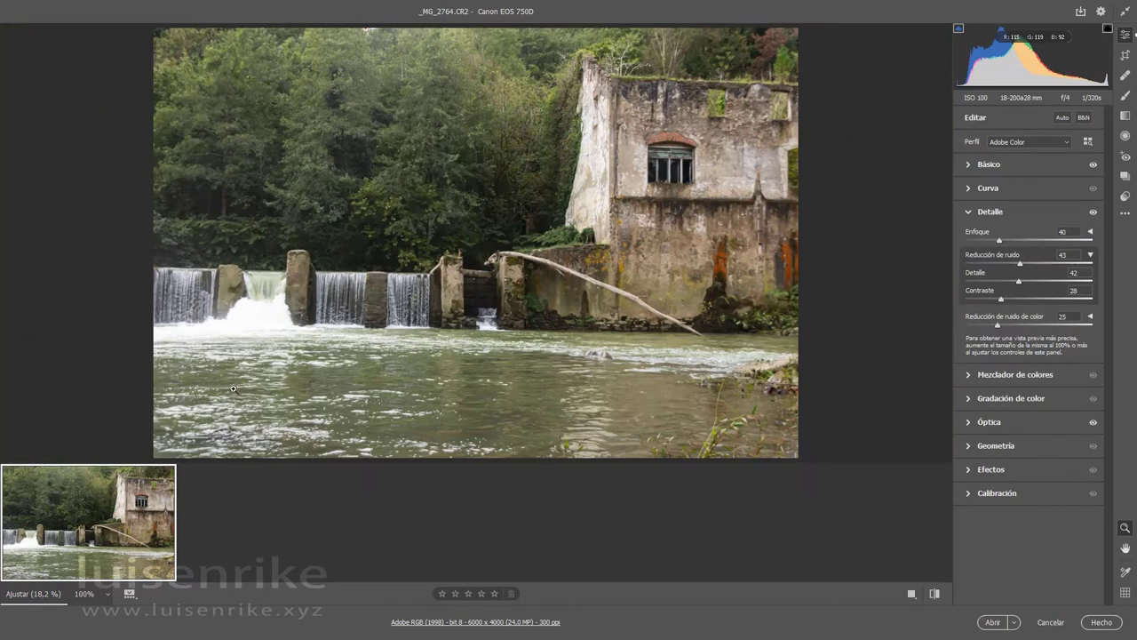
pyautogui.click(234, 338)
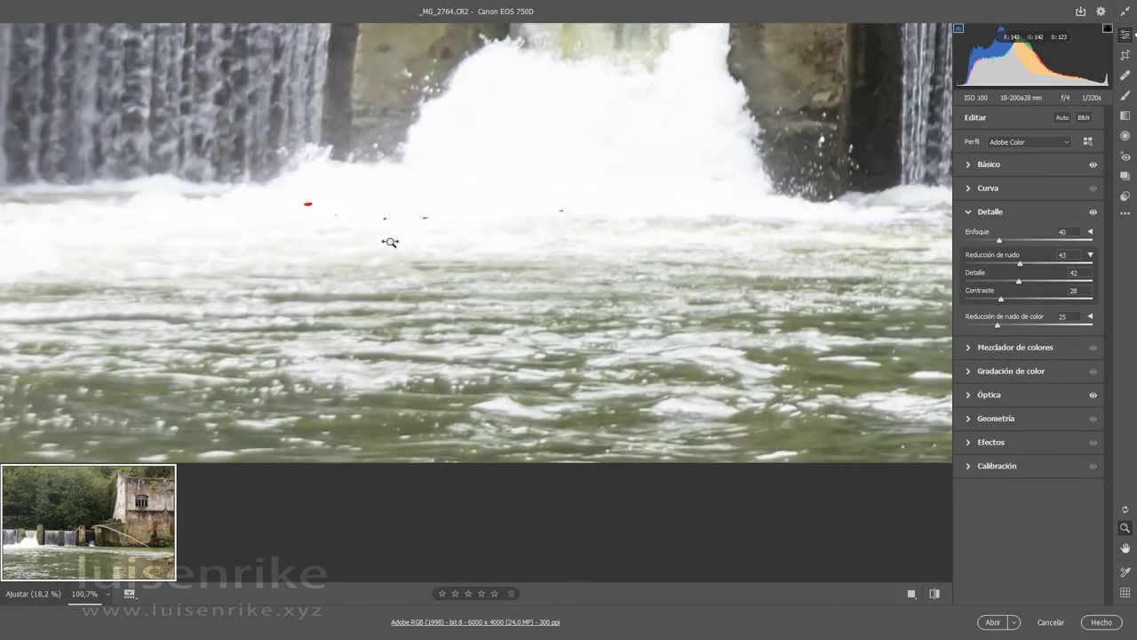
pyautogui.moveTo(388, 241); pyautogui.dragTo(366, 143)
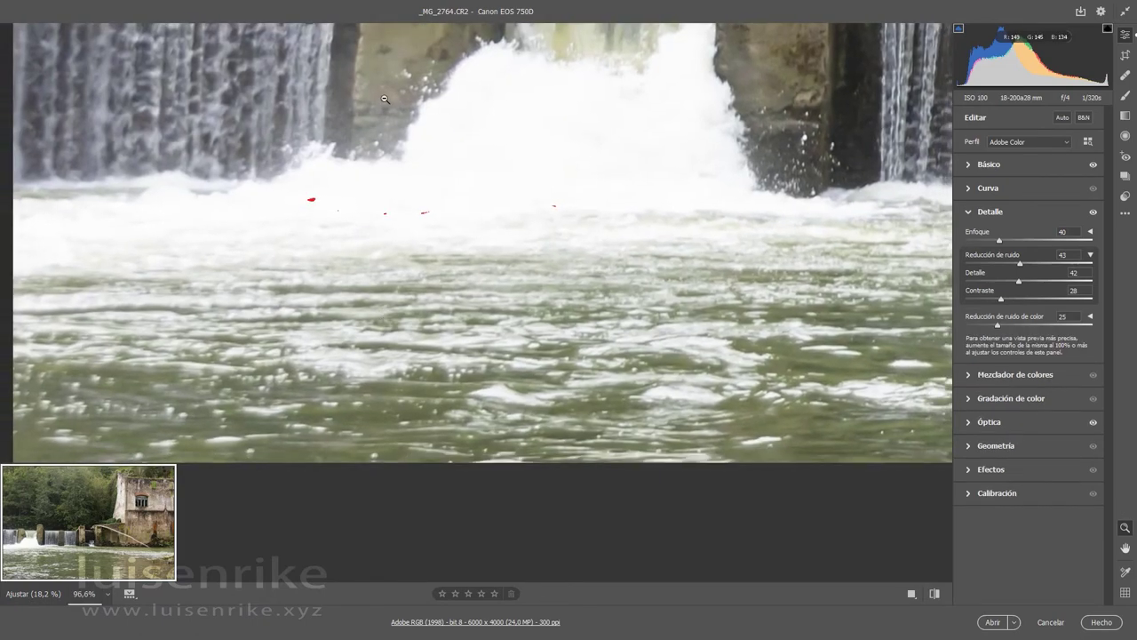
pyautogui.press('h')
pyautogui.moveTo(384, 91); pyautogui.dragTo(373, 377)
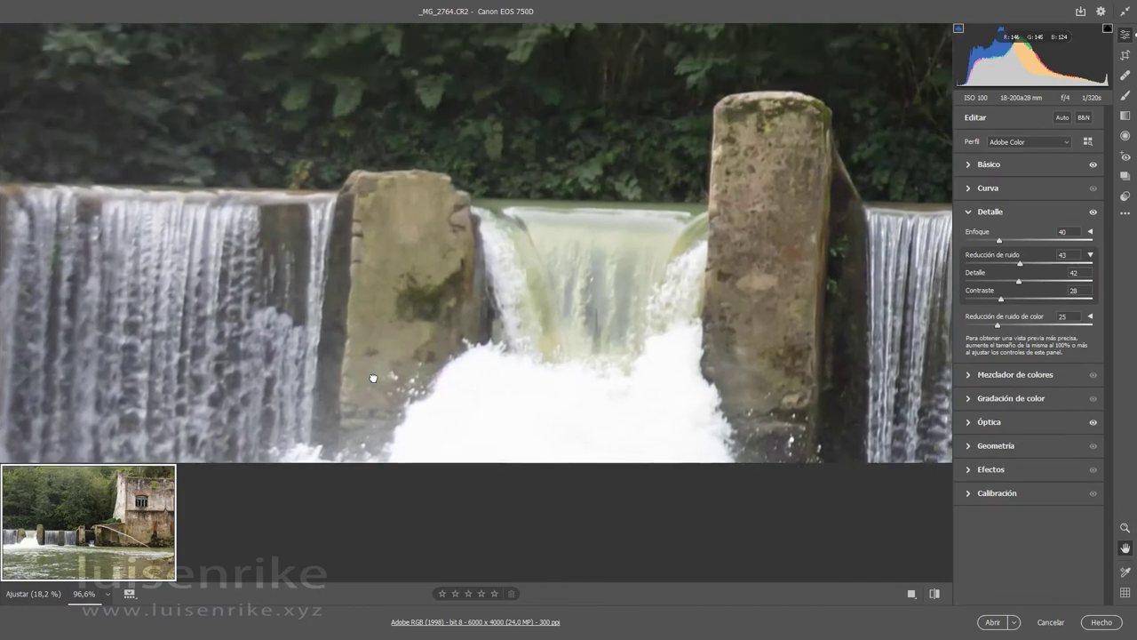
pyautogui.press('z')
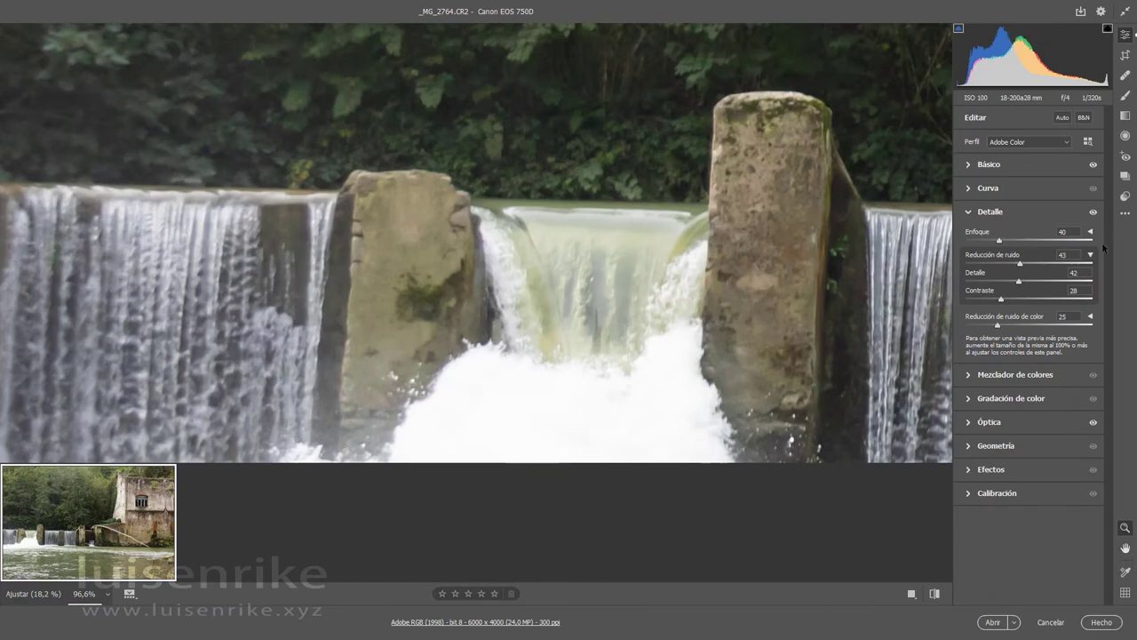
pyautogui.click(1093, 212)
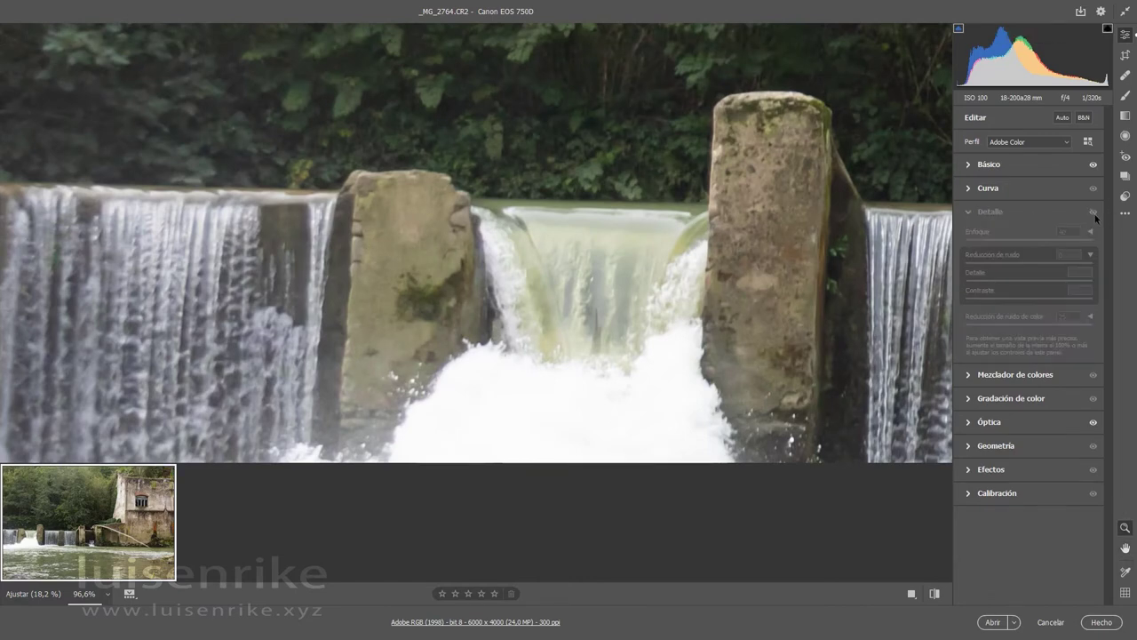
pyautogui.click(1094, 213)
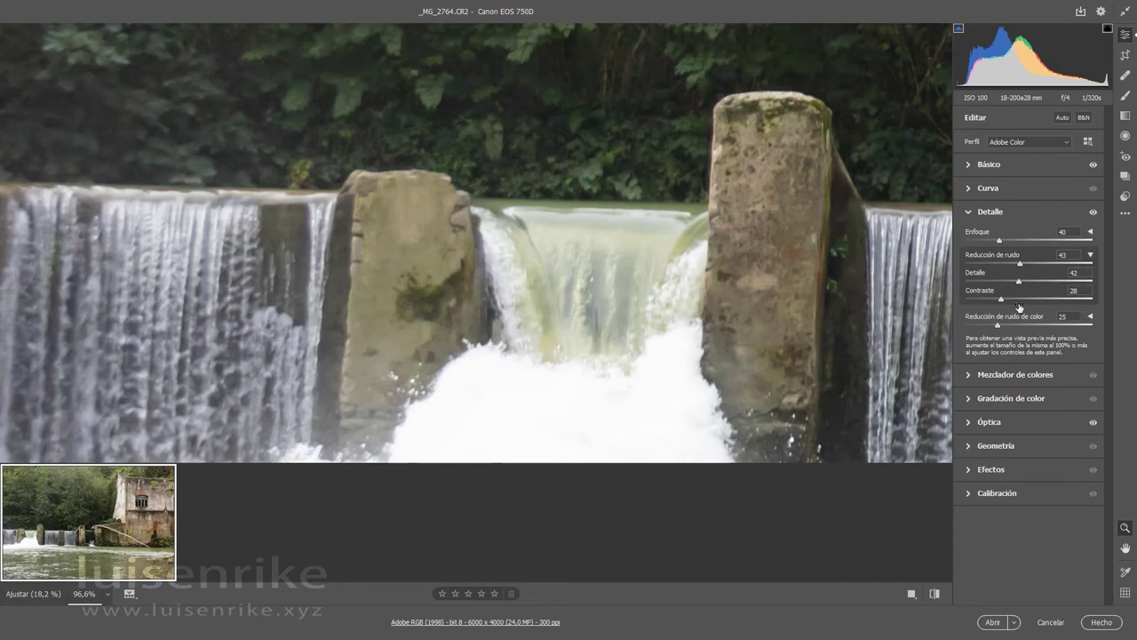
# Review the additional settings for sharpening, noise reduction and color noise reduction in the Detail adjustments
pyautogui.click(968, 213)
pyautogui.click(968, 213)
pyautogui.click(1089, 232)
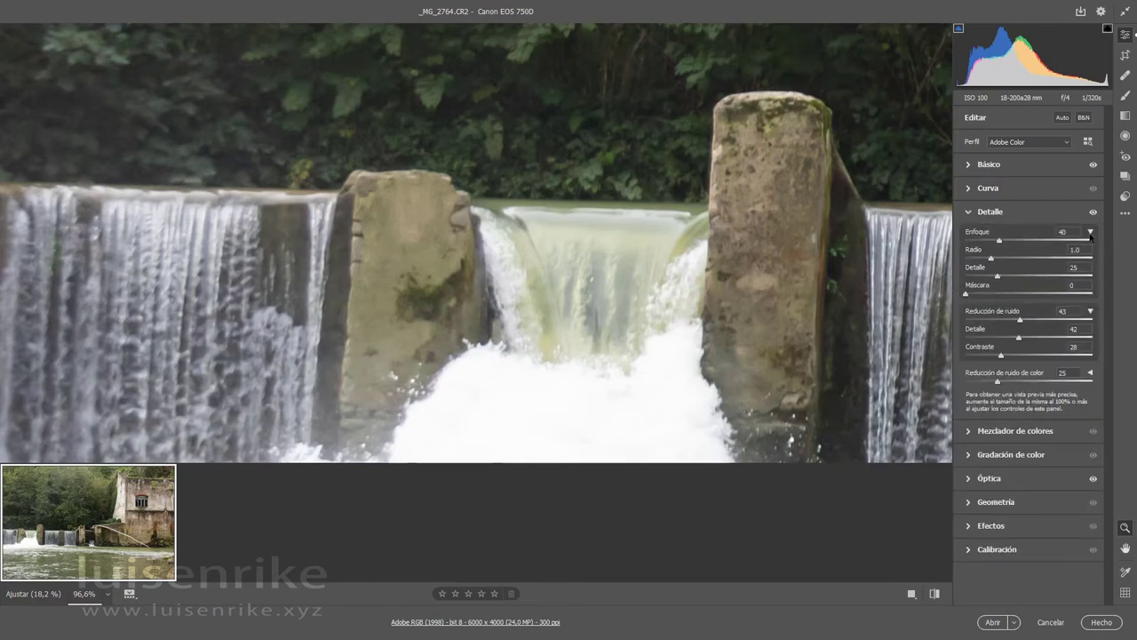
pyautogui.click(1091, 233)
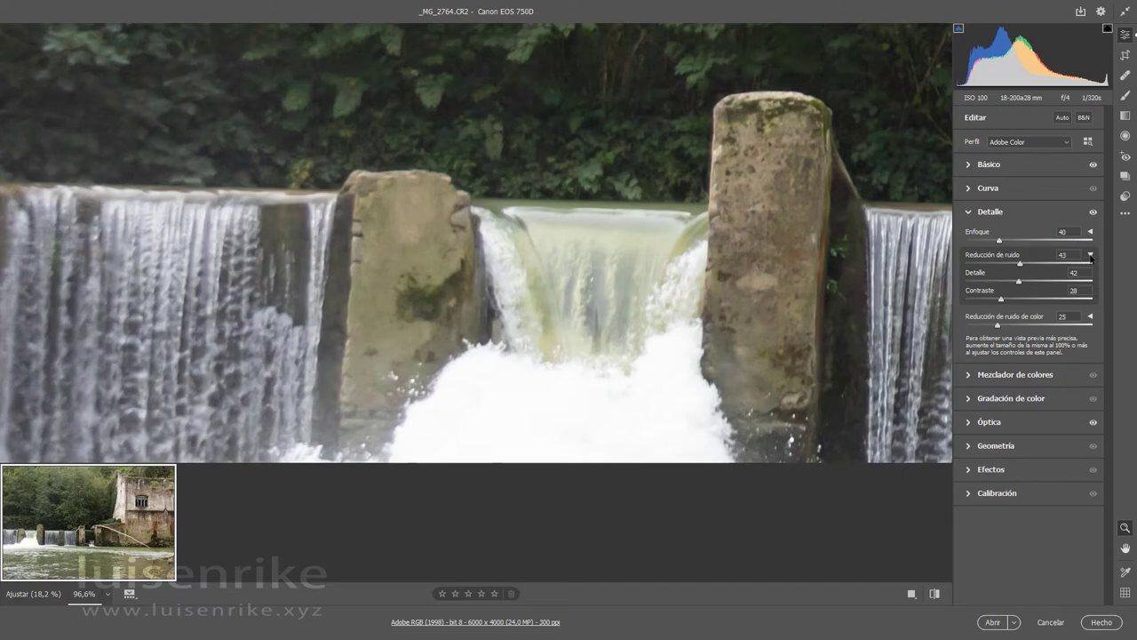
pyautogui.click(1091, 255)
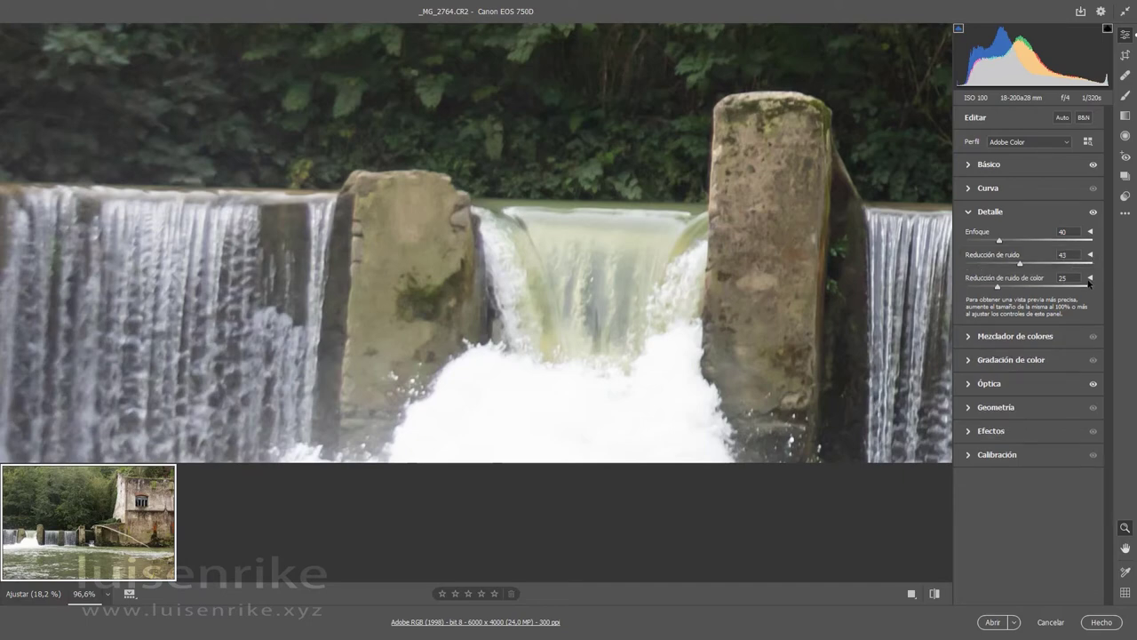
pyautogui.click(1090, 279)
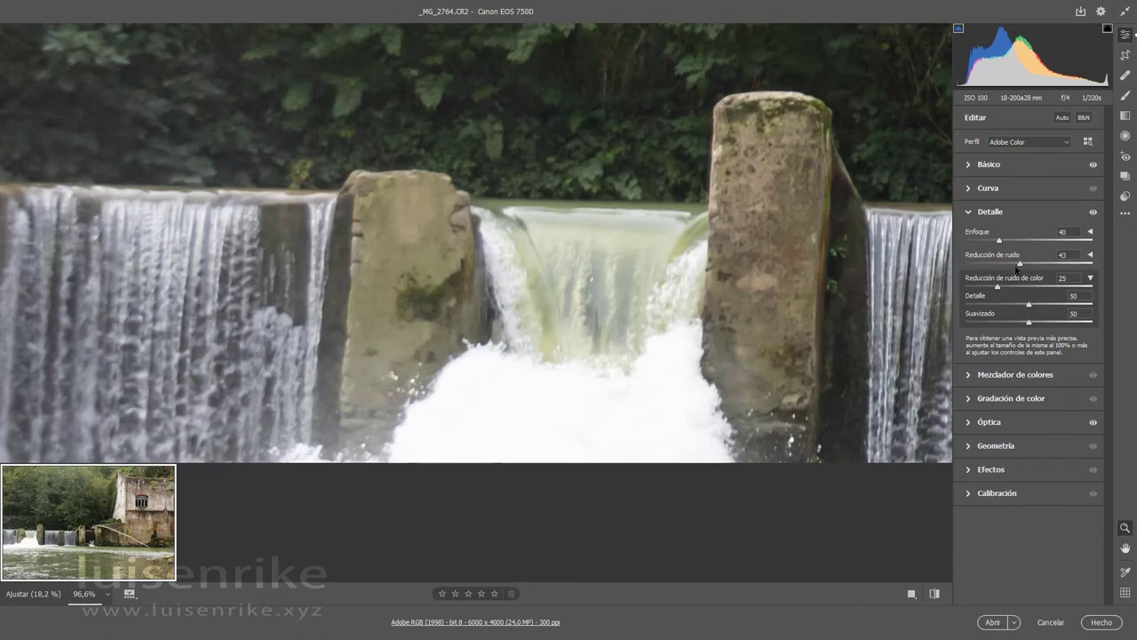
# Lower noise reduction to 19 and view the whole photo
pyautogui.moveTo(1019, 266); pyautogui.dragTo(1017, 266)
pyautogui.press('Down')
pyautogui.moveTo(967, 265); pyautogui.dragTo(993, 278)
pyautogui.moveTo(995, 265); pyautogui.dragTo(992, 266)
pyautogui.click(1091, 278)
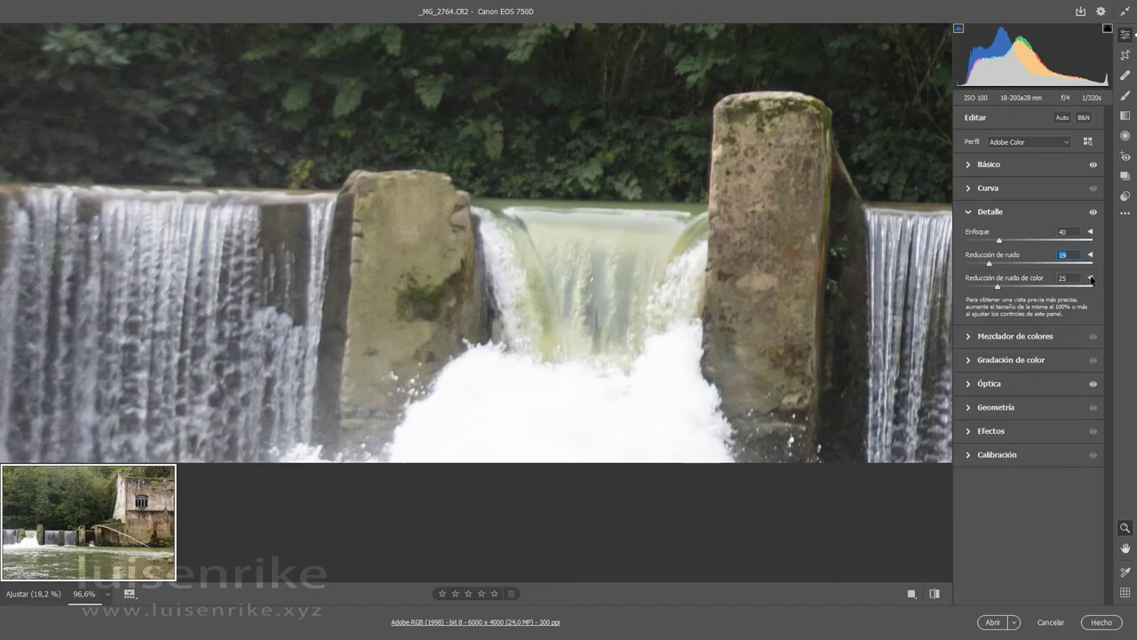
pyautogui.keyDown('alt'); pyautogui.click(593, 385); pyautogui.keyUp('alt')
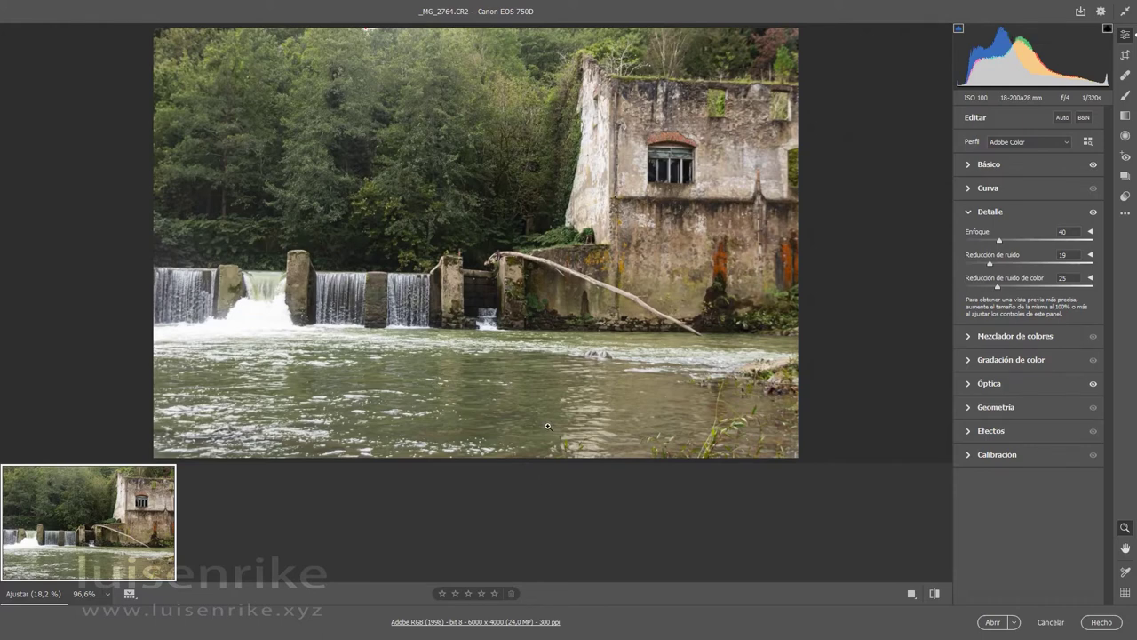
# Paint an adjustment brush mask of size 28 over the whole river and reset its selective edits
pyautogui.click(1125, 96)
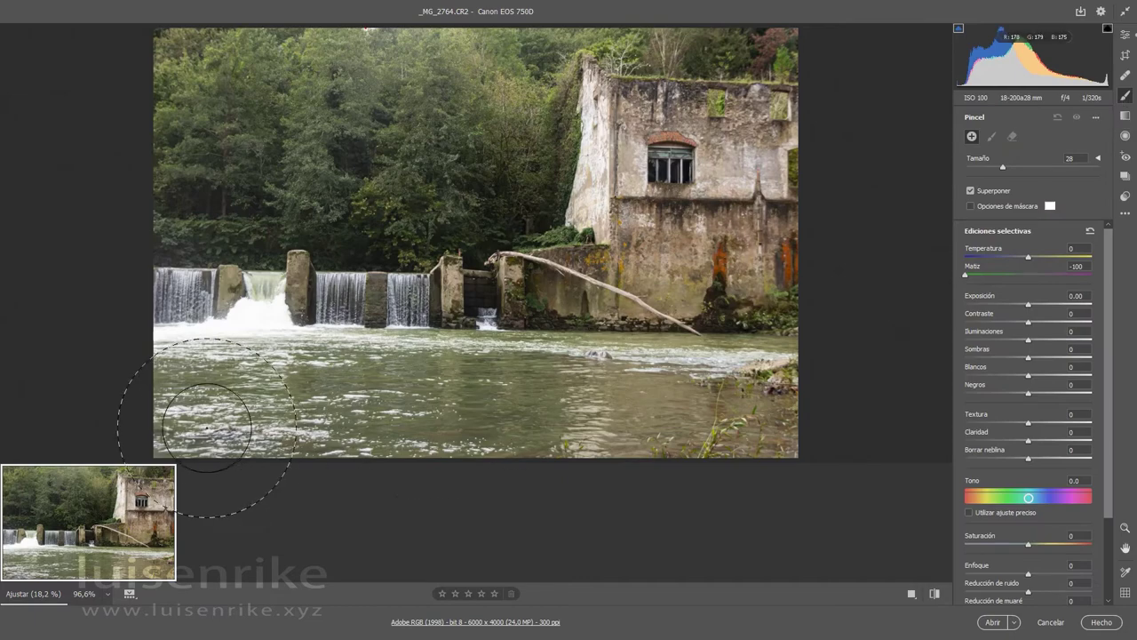
pyautogui.moveTo(190, 406)
pyautogui.mouseDown()
pyautogui.moveTo(444, 415)
pyautogui.moveTo(672, 391)
pyautogui.moveTo(204, 418)
pyautogui.moveTo(182, 400)
pyautogui.mouseUp()
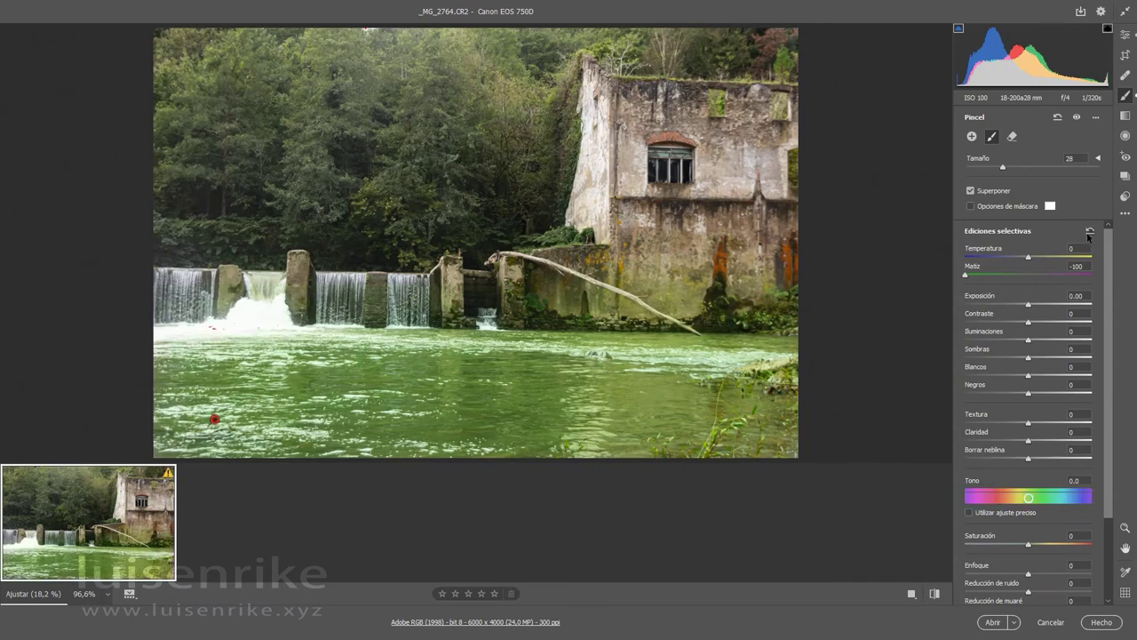
pyautogui.click(1089, 233)
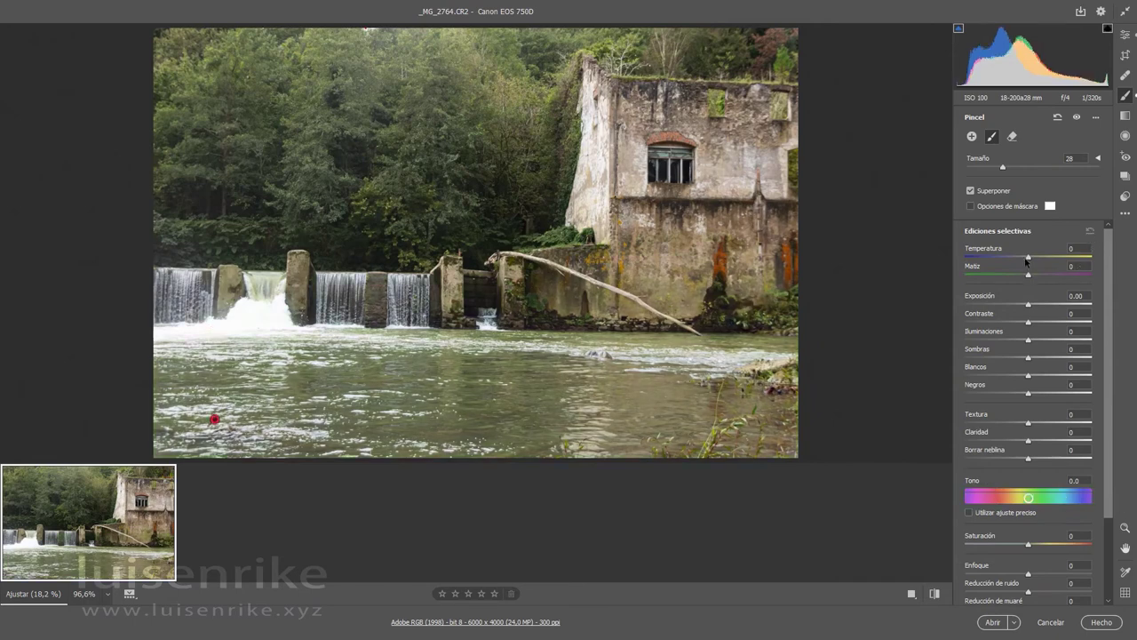
# Set the river mask's temperature to -5 and hue to +66.4, and compare the photo with and without the brush edit
pyautogui.moveTo(1027, 258); pyautogui.dragTo(947, 259)
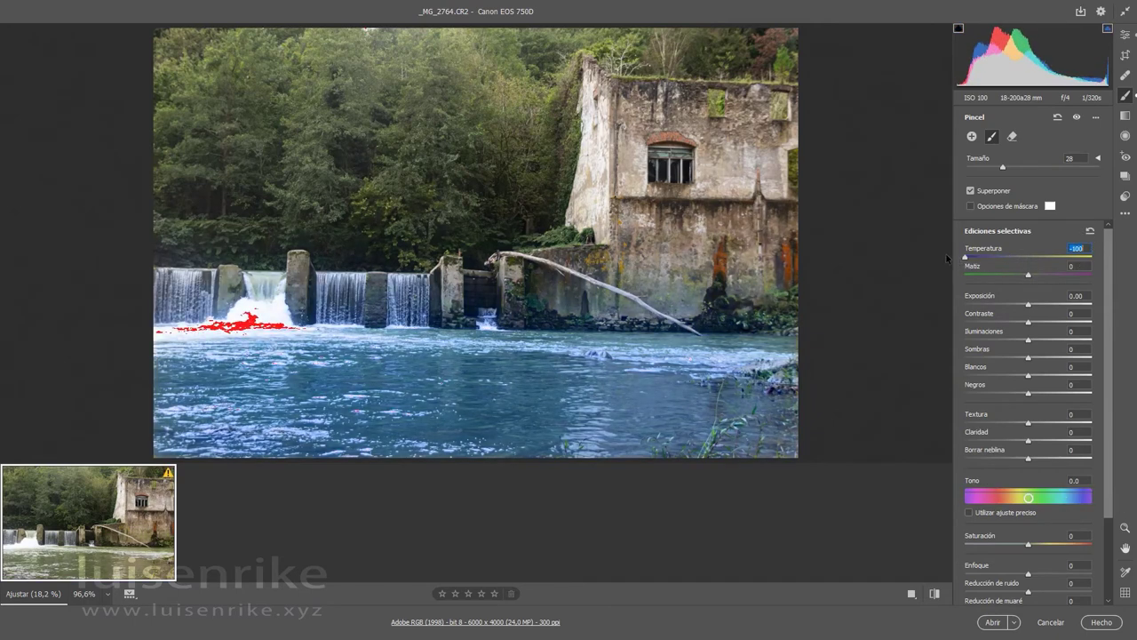
pyautogui.moveTo(965, 257); pyautogui.dragTo(1024, 271)
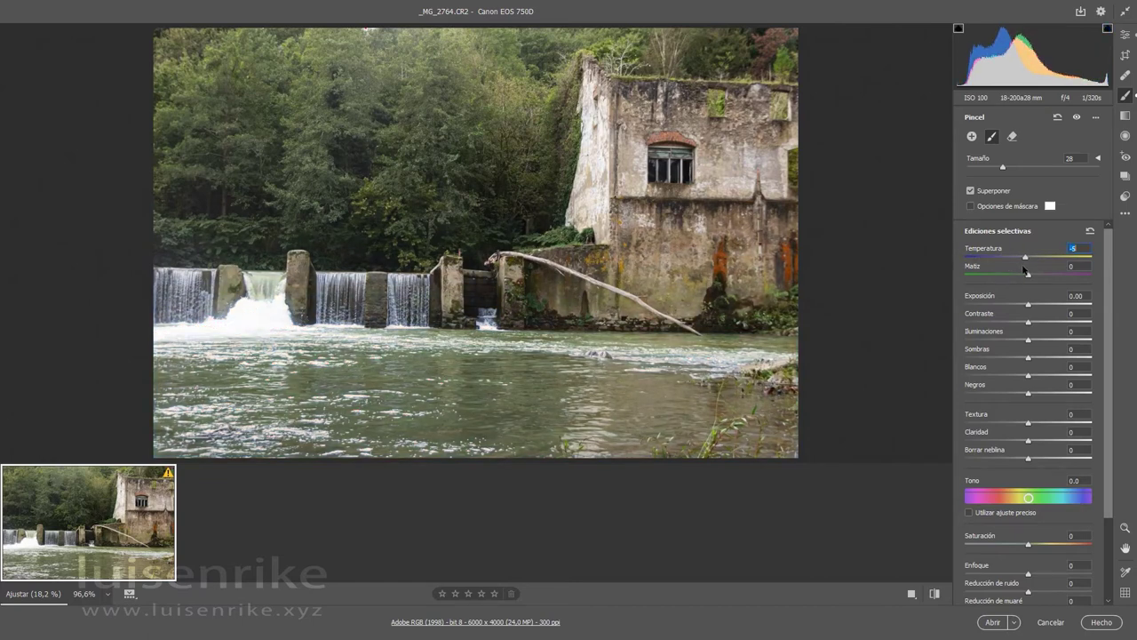
pyautogui.moveTo(1028, 498)
pyautogui.mouseDown()
pyautogui.moveTo(1086, 503)
pyautogui.moveTo(982, 503)
pyautogui.moveTo(1052, 509)
pyautogui.mouseUp()
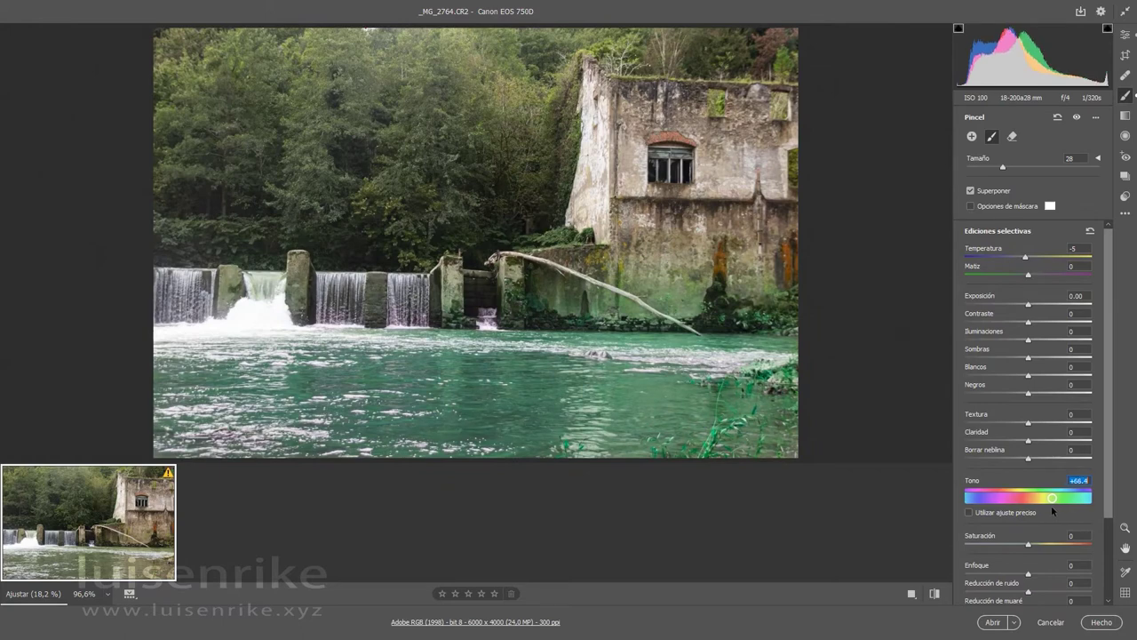
pyautogui.click(1078, 117)
pyautogui.click(1078, 118)
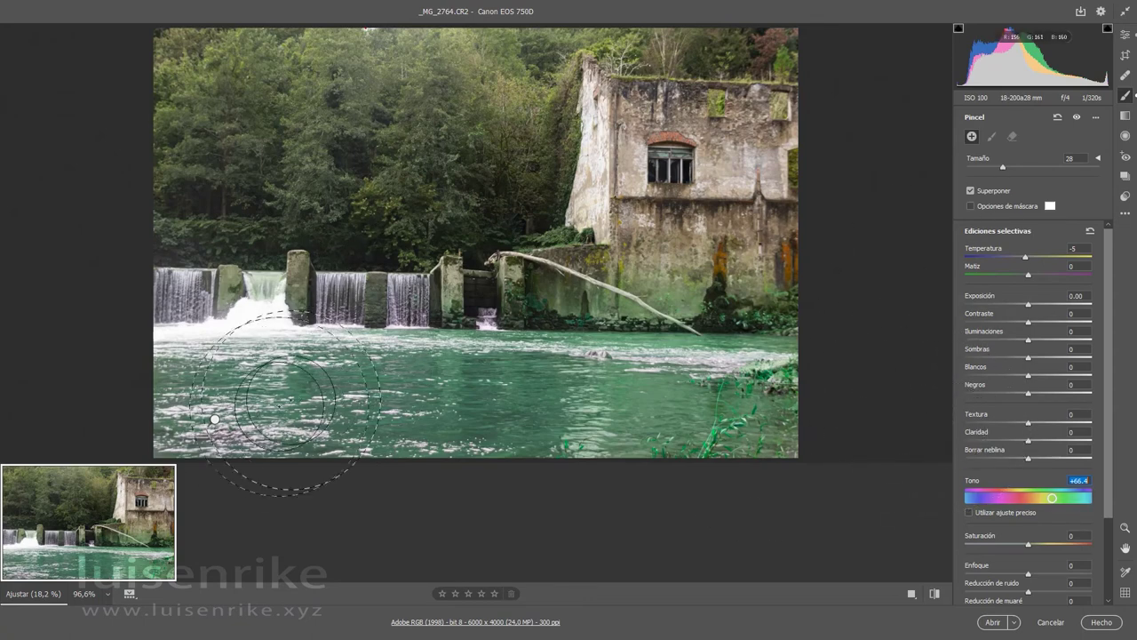
# Try to erase the river mask from the bank and plants in the photo's lower right corner with a size 10 eraser, and undo it
pyautogui.click(215, 419)
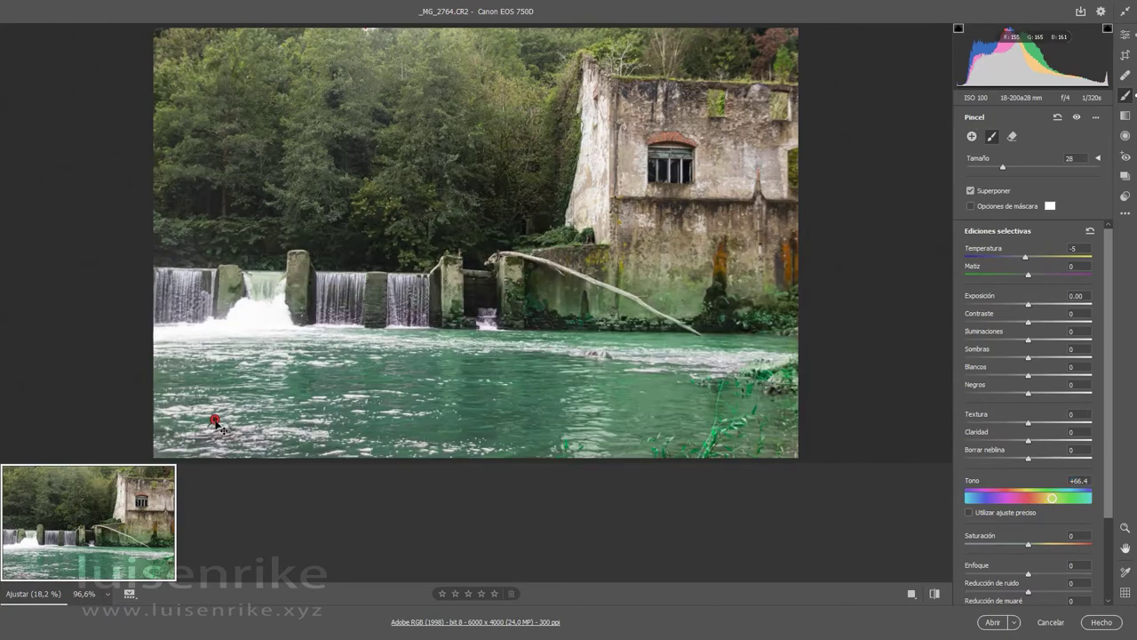
pyautogui.click(1012, 137)
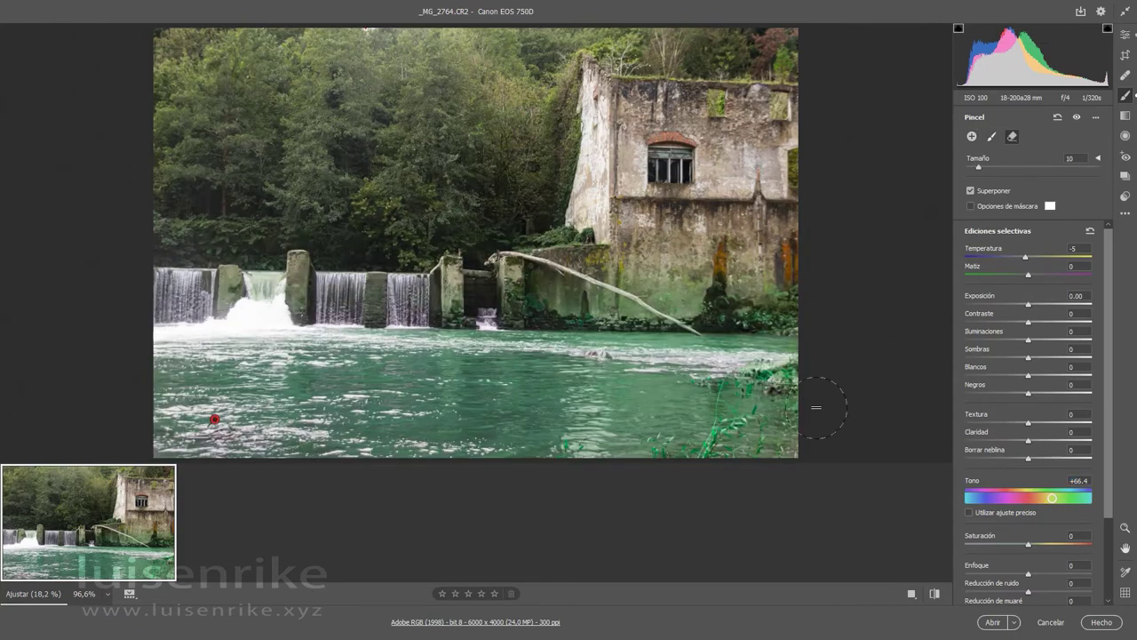
pyautogui.moveTo(767, 402)
pyautogui.mouseDown()
pyautogui.moveTo(740, 429)
pyautogui.moveTo(777, 379)
pyautogui.moveTo(745, 383)
pyautogui.moveTo(694, 453)
pyautogui.moveTo(668, 454)
pyautogui.moveTo(767, 406)
pyautogui.moveTo(773, 392)
pyautogui.moveTo(728, 444)
pyautogui.moveTo(718, 425)
pyautogui.moveTo(711, 447)
pyautogui.moveTo(720, 398)
pyautogui.moveTo(719, 431)
pyautogui.moveTo(730, 404)
pyautogui.mouseUp()
pyautogui.press('z')
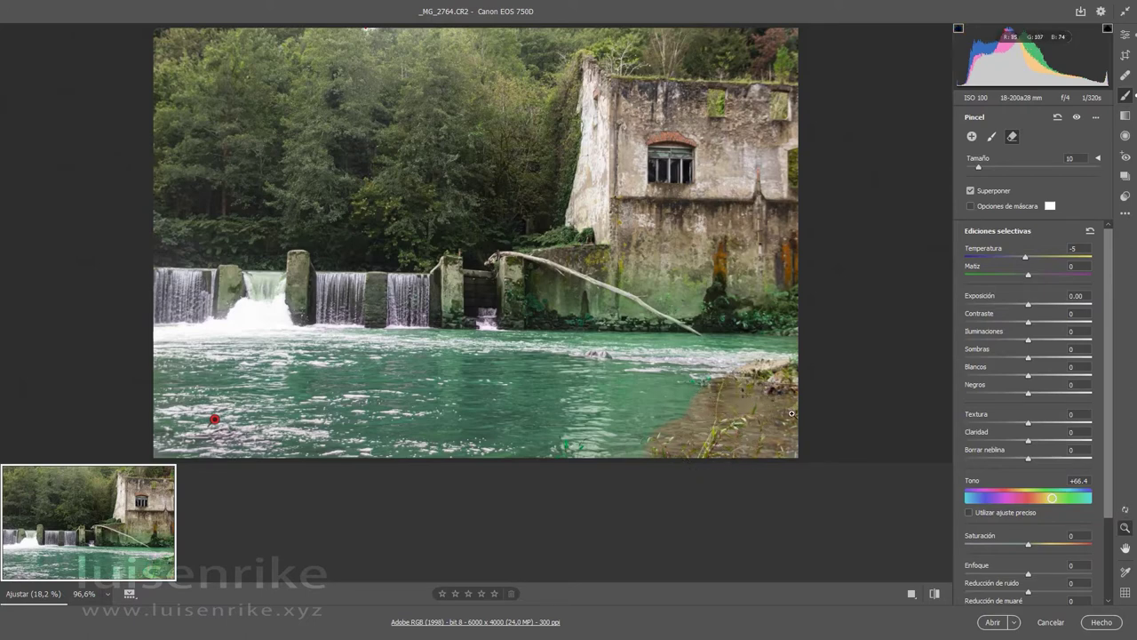
pyautogui.hotkey('ctrl', 'z')
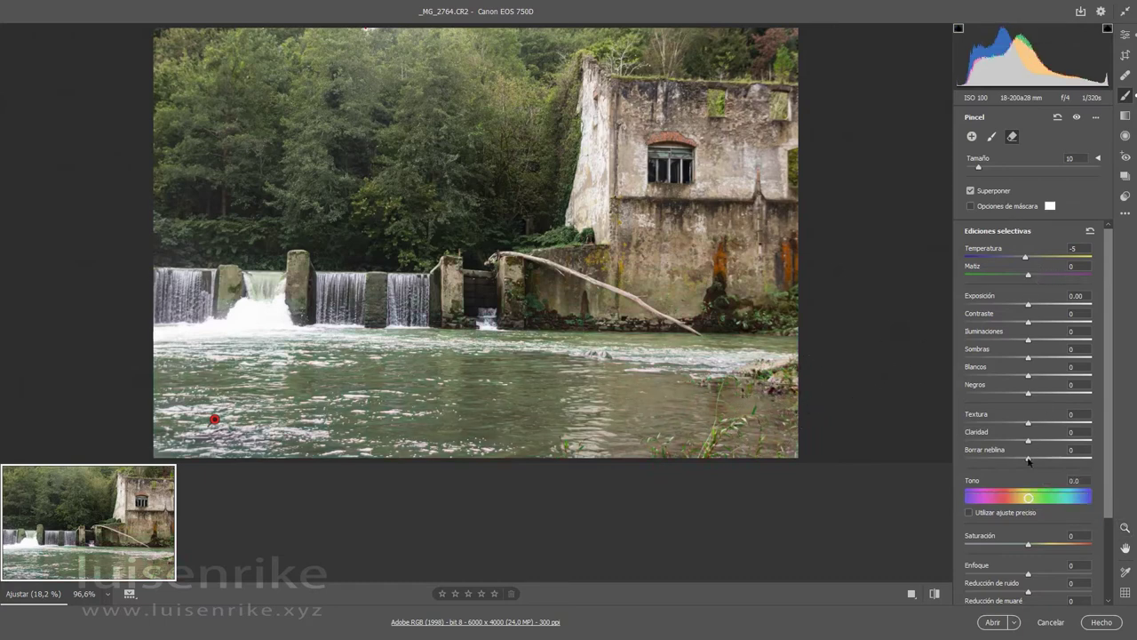
# Set the river mask's hue to +81.6 and return to the global edit settings with the Detail section collapsed
pyautogui.moveTo(1028, 497); pyautogui.dragTo(1057, 500)
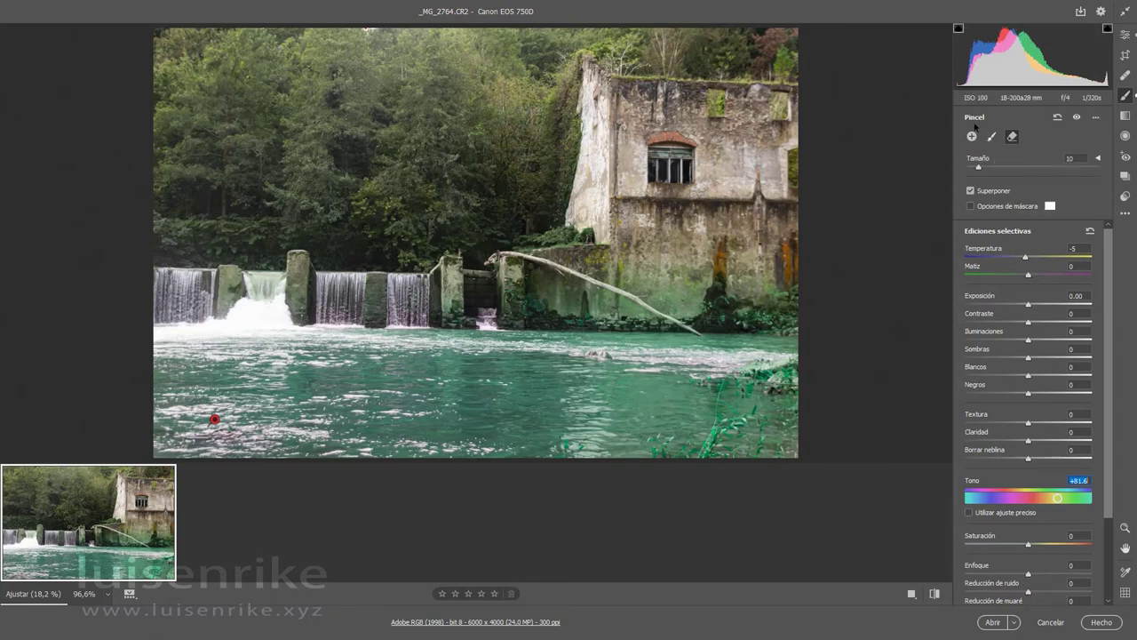
pyautogui.click(1125, 34)
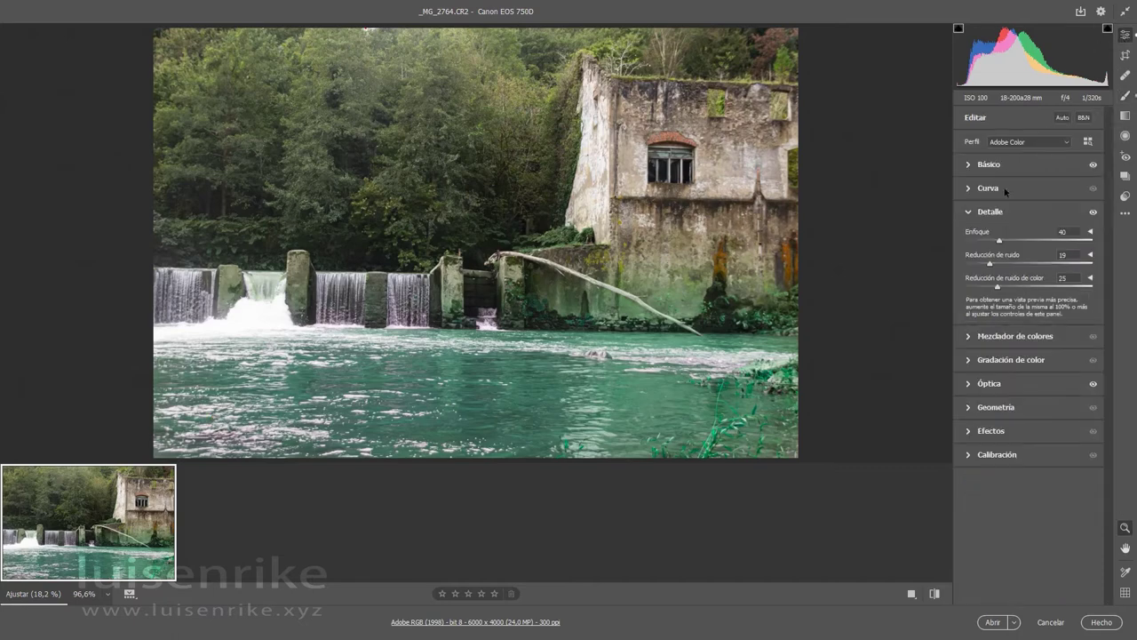
pyautogui.click(968, 212)
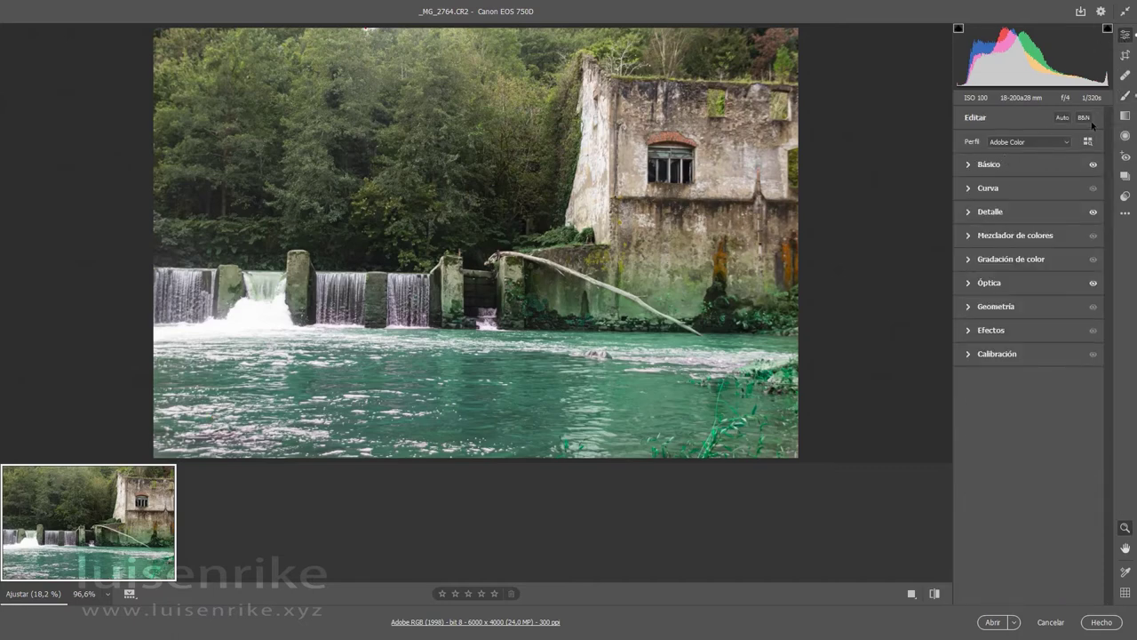
# Compare the whole photo with and without the Basic adjustments and the Optics corrections
pyautogui.click(1092, 166)
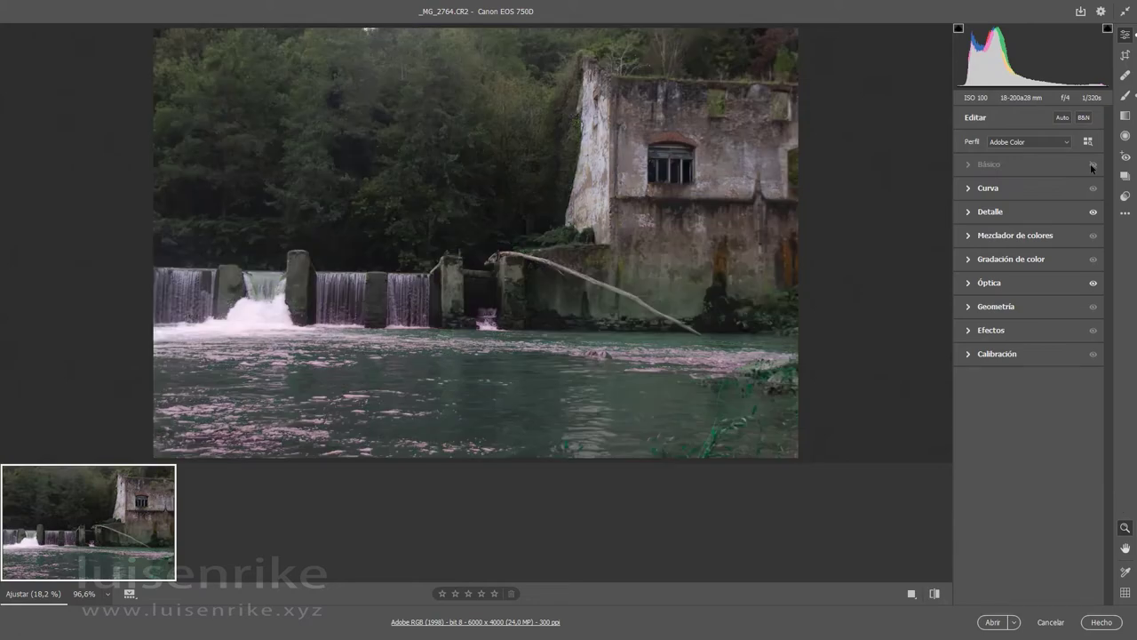
pyautogui.click(1092, 167)
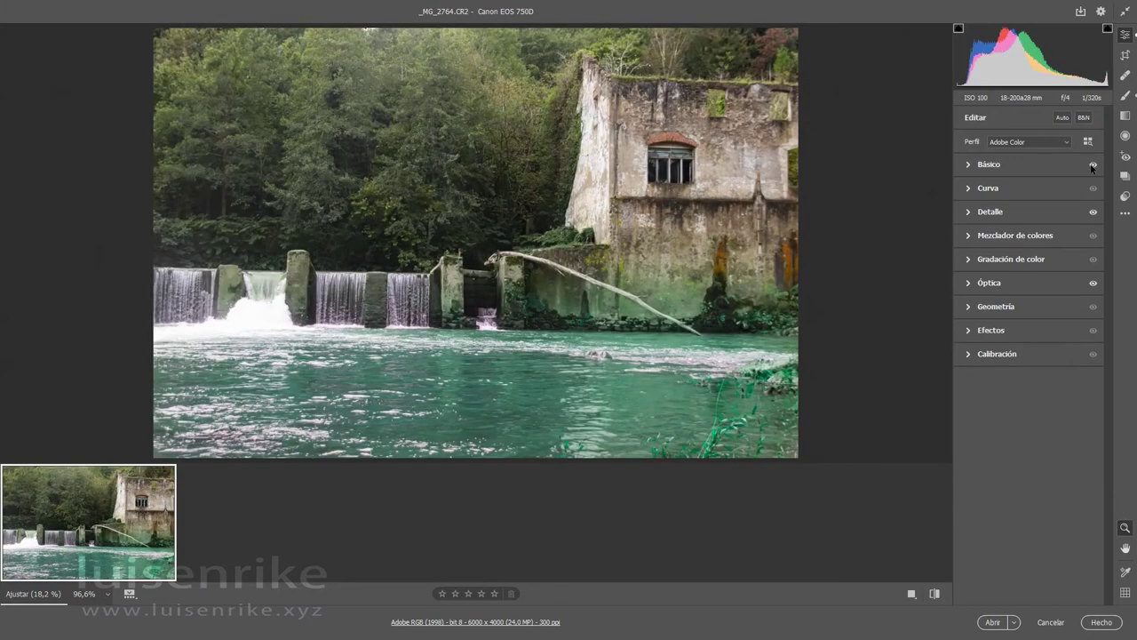
pyautogui.click(1093, 283)
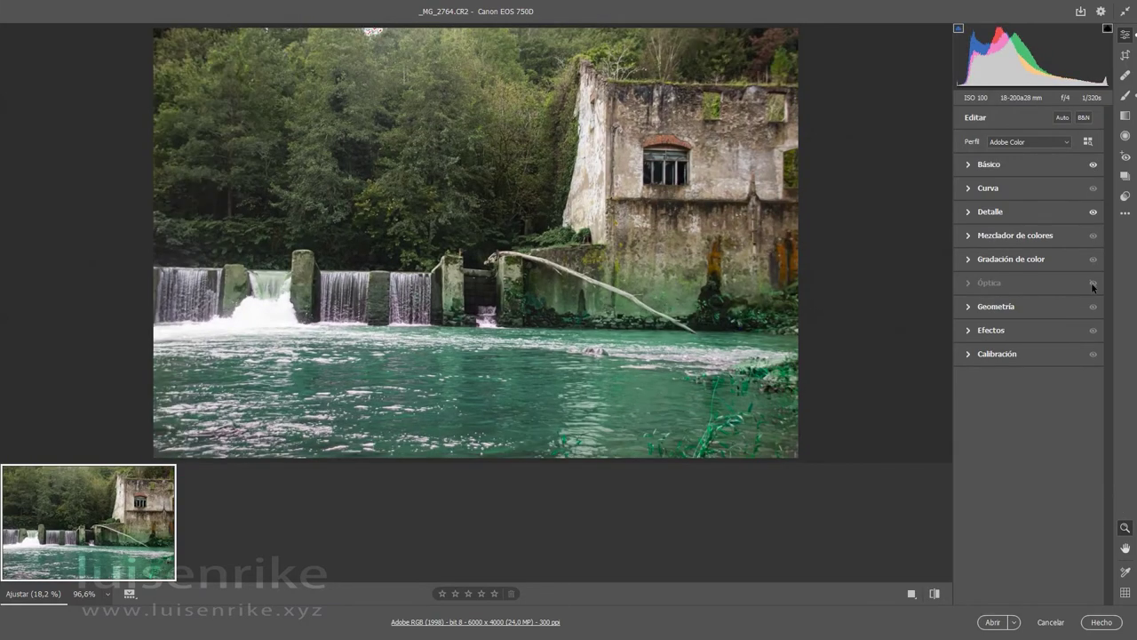
pyautogui.click(1093, 284)
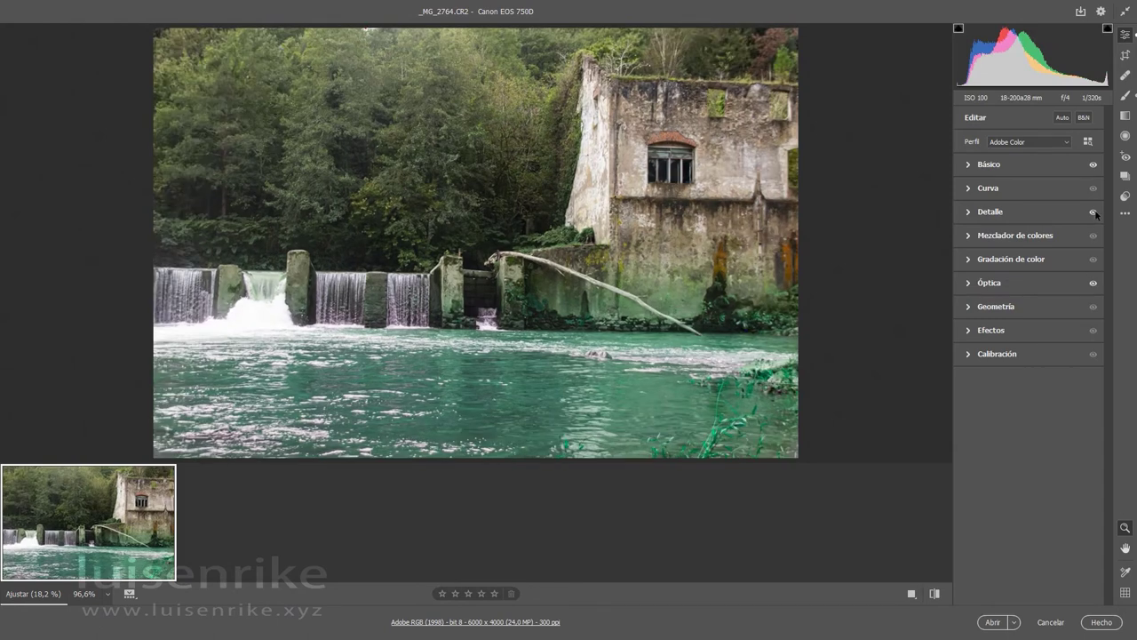
# Compare the photo with and without the Detail adjustments, both in full view and zoomed in on the waterfall pillars
pyautogui.click(1094, 212)
pyautogui.click(1093, 213)
pyautogui.click(1093, 213)
pyautogui.click(1093, 213)
pyautogui.click(306, 259)
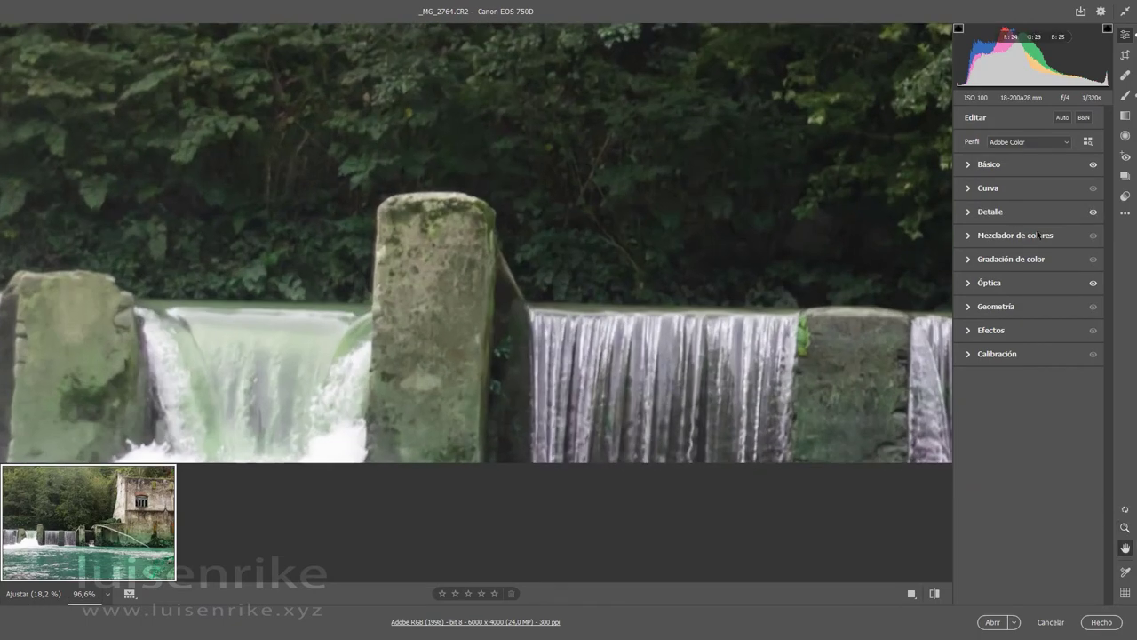
pyautogui.click(1094, 214)
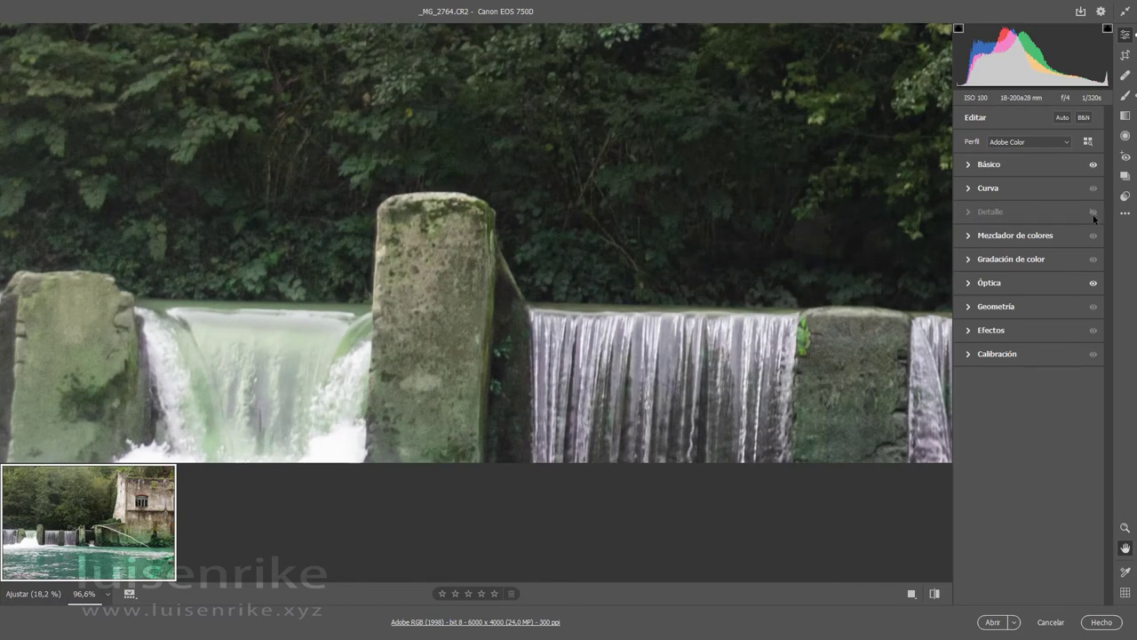
pyautogui.click(1094, 213)
pyautogui.hotkey('ctrl', '0')
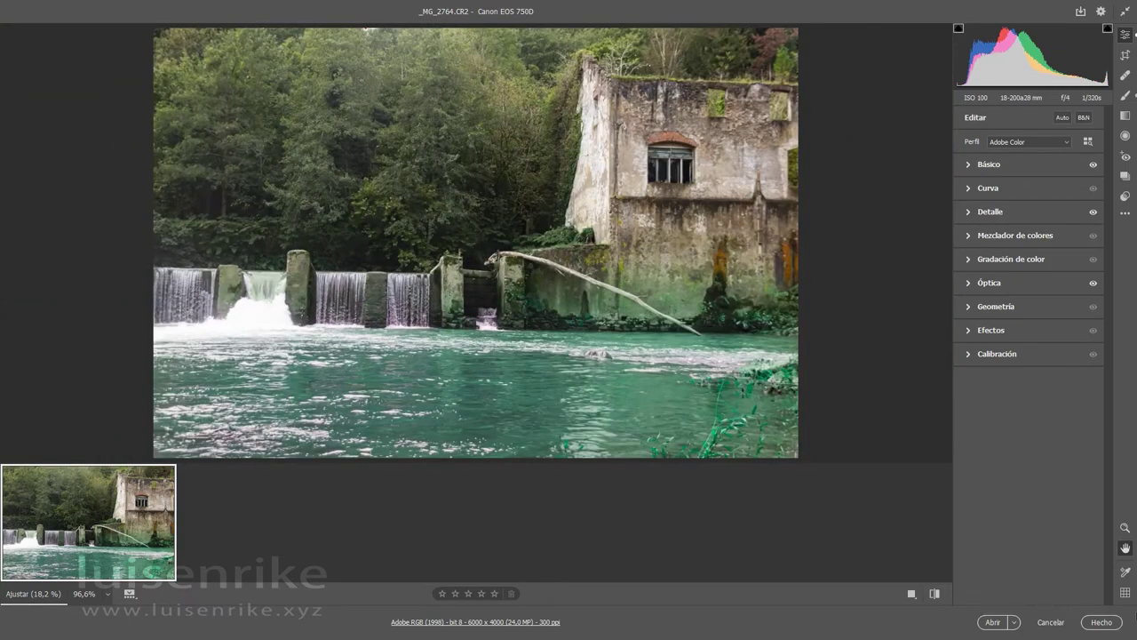
# Open the developed photo as a Photoshop document and check its XMP sidecar file in the folder 101CANONbbb
pyautogui.click(1062, 624)
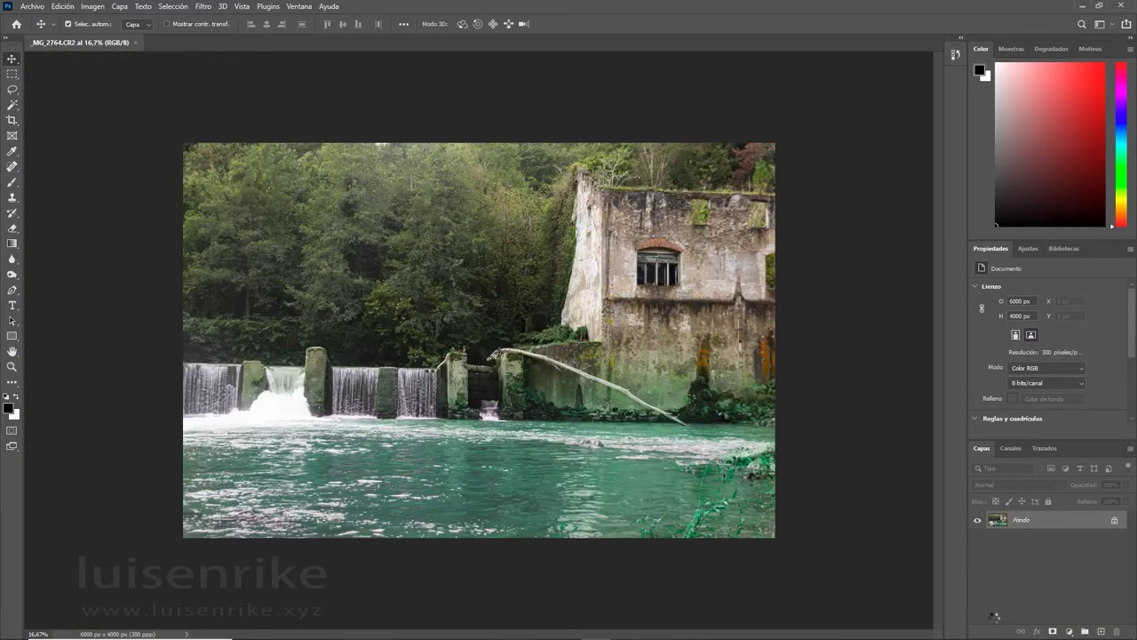
pyautogui.click(1082, 7)
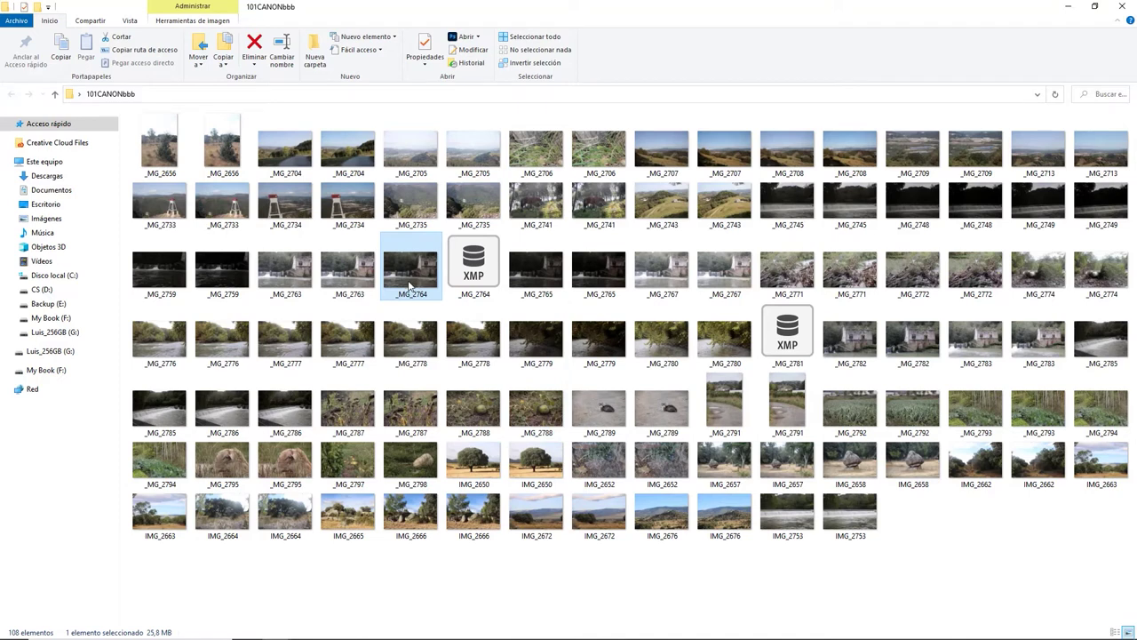
pyautogui.moveTo(414, 278)
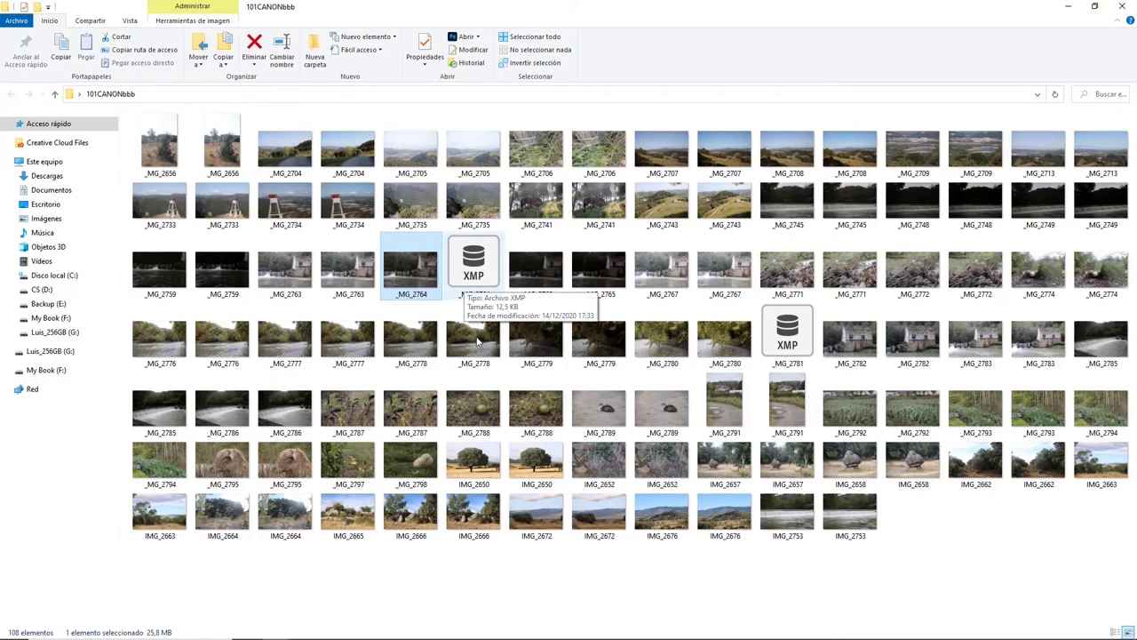
pyautogui.moveTo(481, 286)
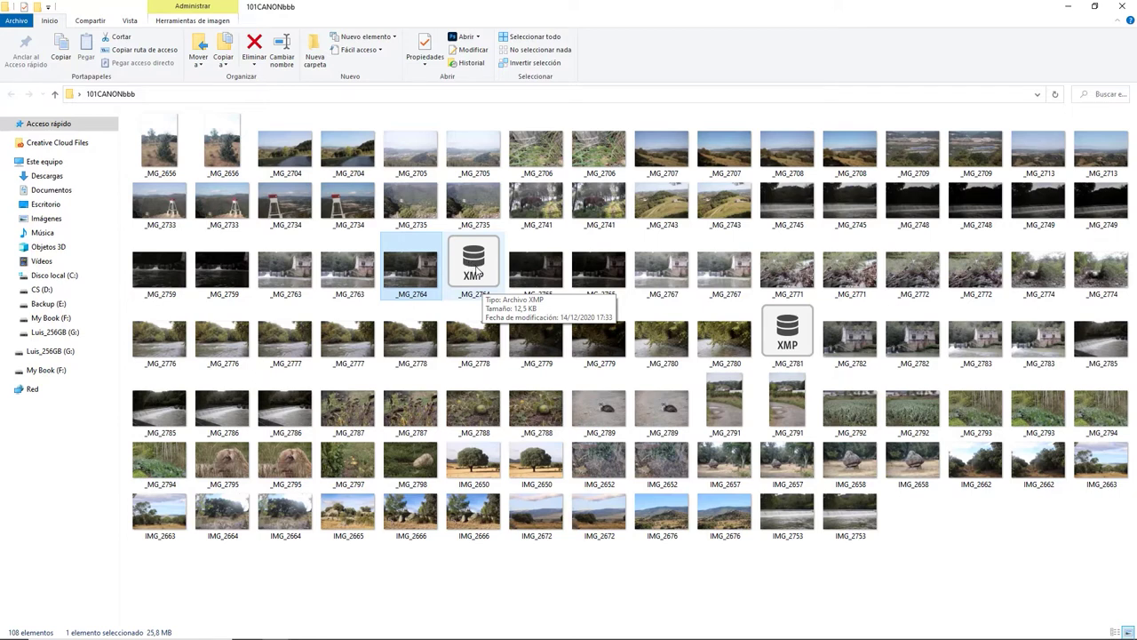
# Reopen the raw photo _MG_2764 in Camera Raw to view its saved edits and the settings options, and cancel
pyautogui.doubleClick(411, 281)
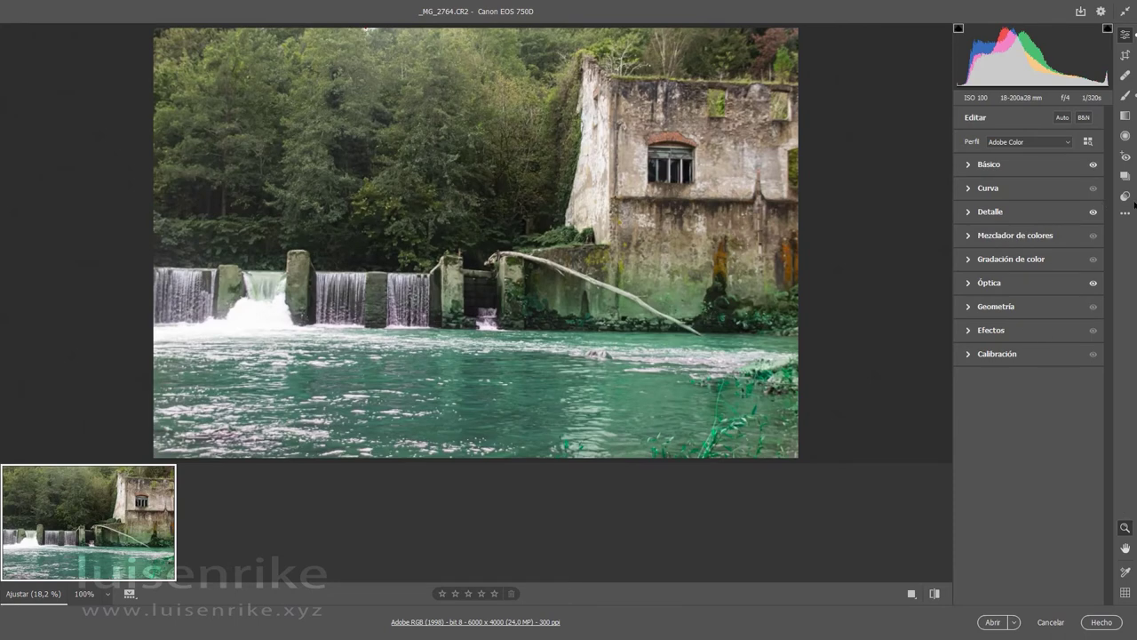
pyautogui.click(1124, 214)
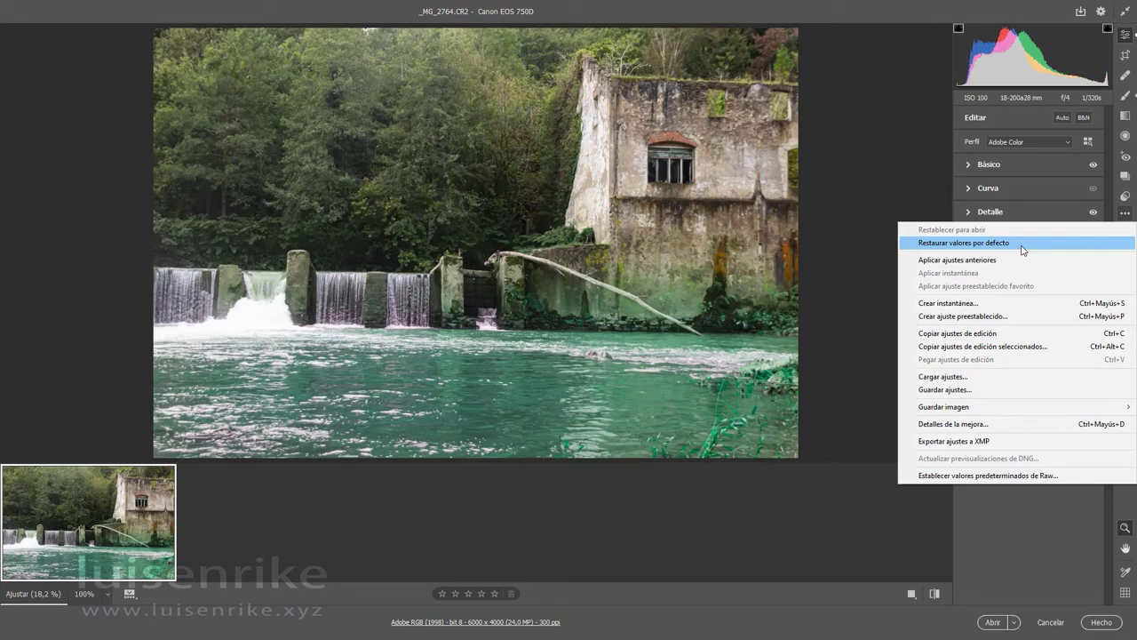
pyautogui.click(1024, 551)
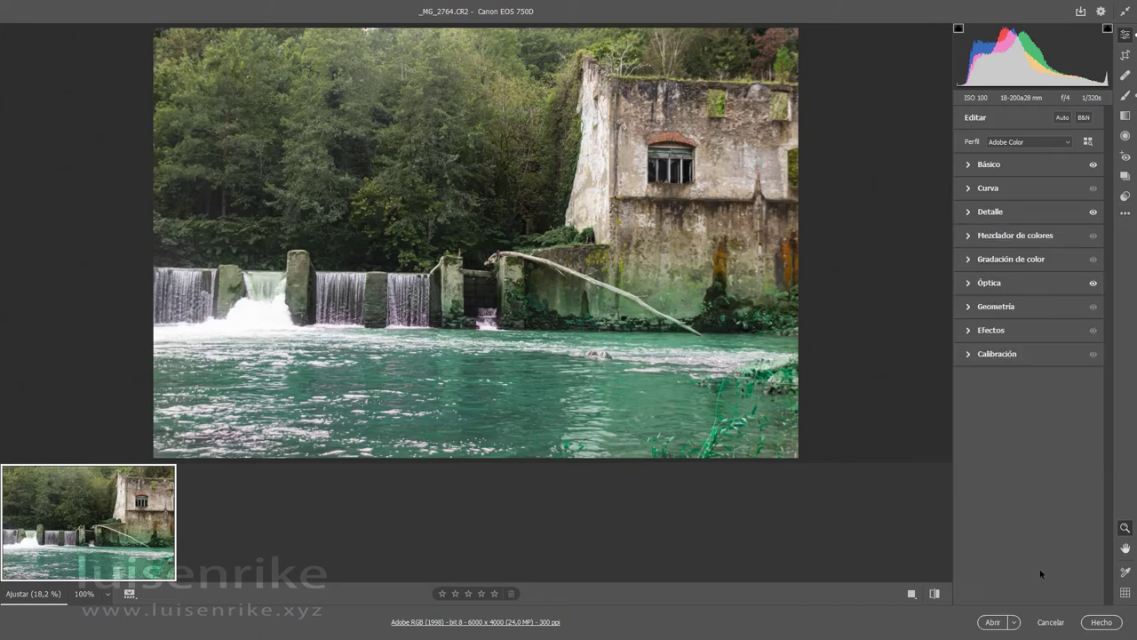
pyautogui.click(1053, 622)
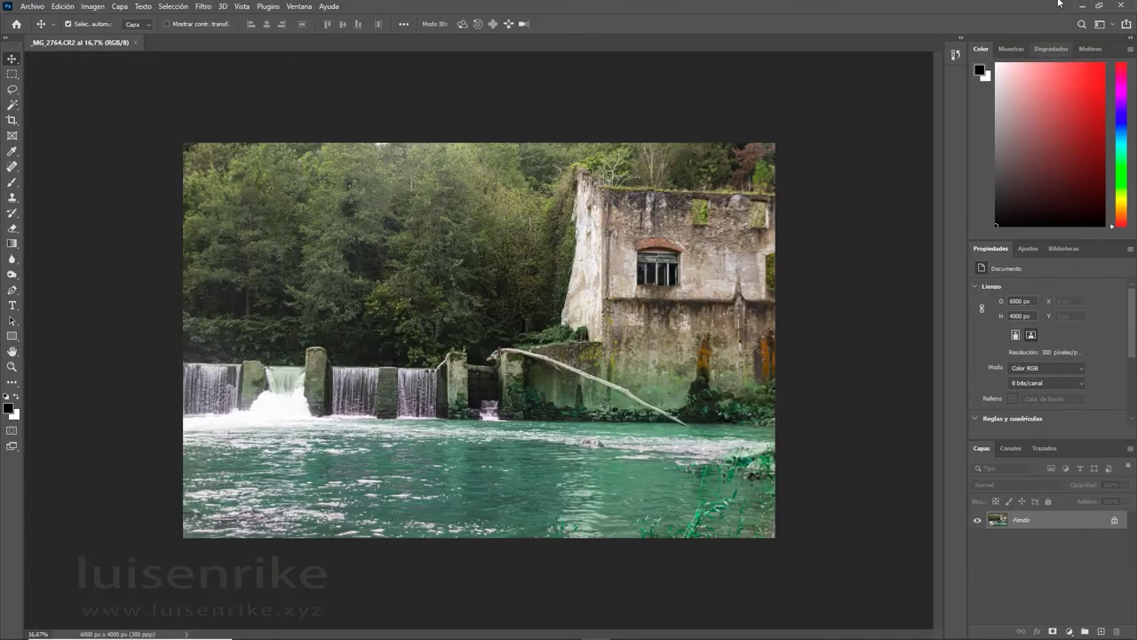
# Switch to the folder 101CANONbbb and delete the XMP sidecar file of _MG_2764
pyautogui.click(1082, 5)
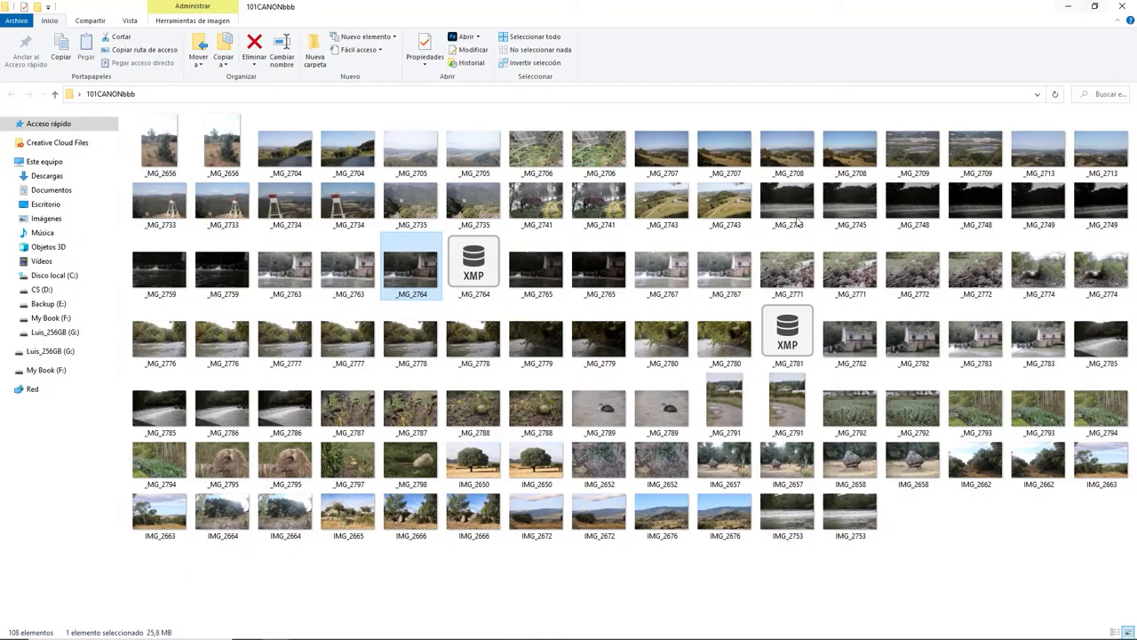
pyautogui.click(477, 278)
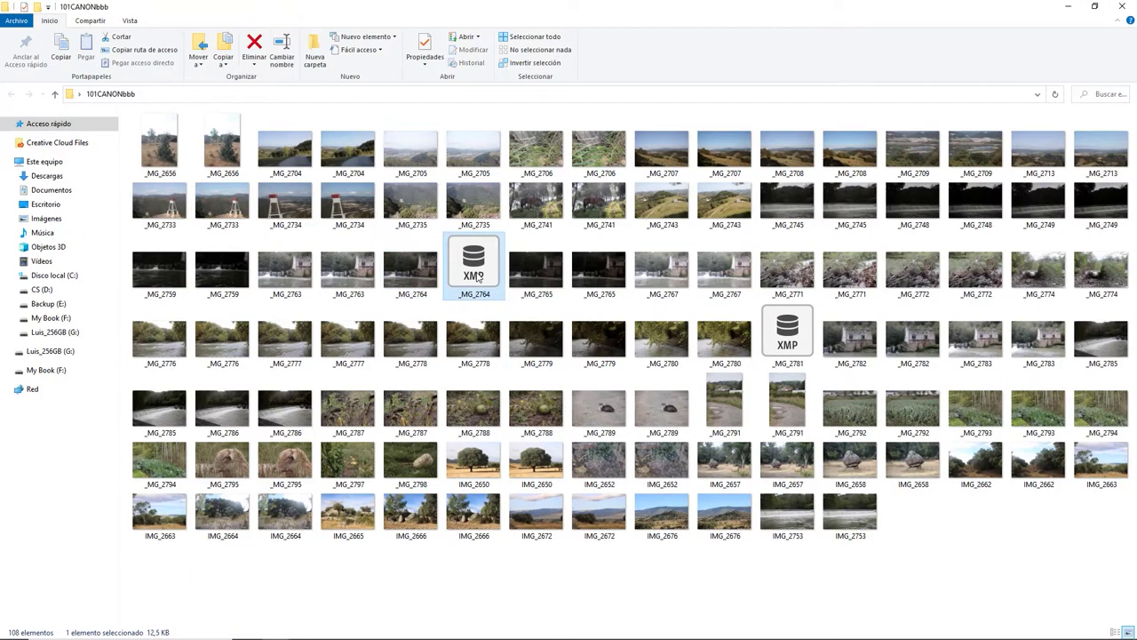
pyautogui.rightClick(477, 278)
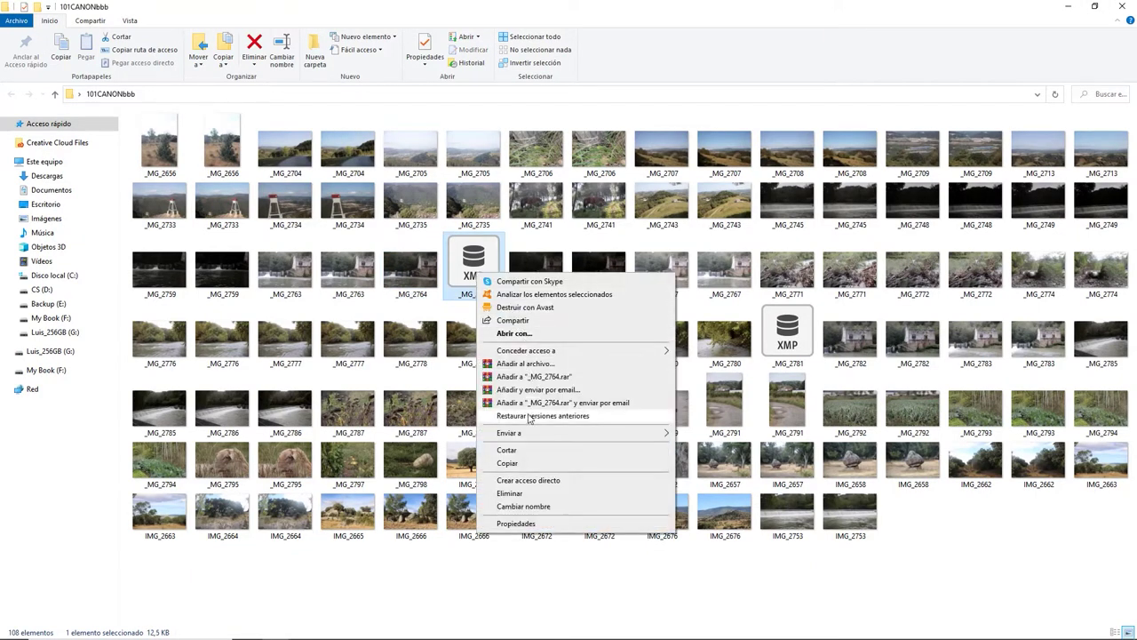
pyautogui.click(524, 494)
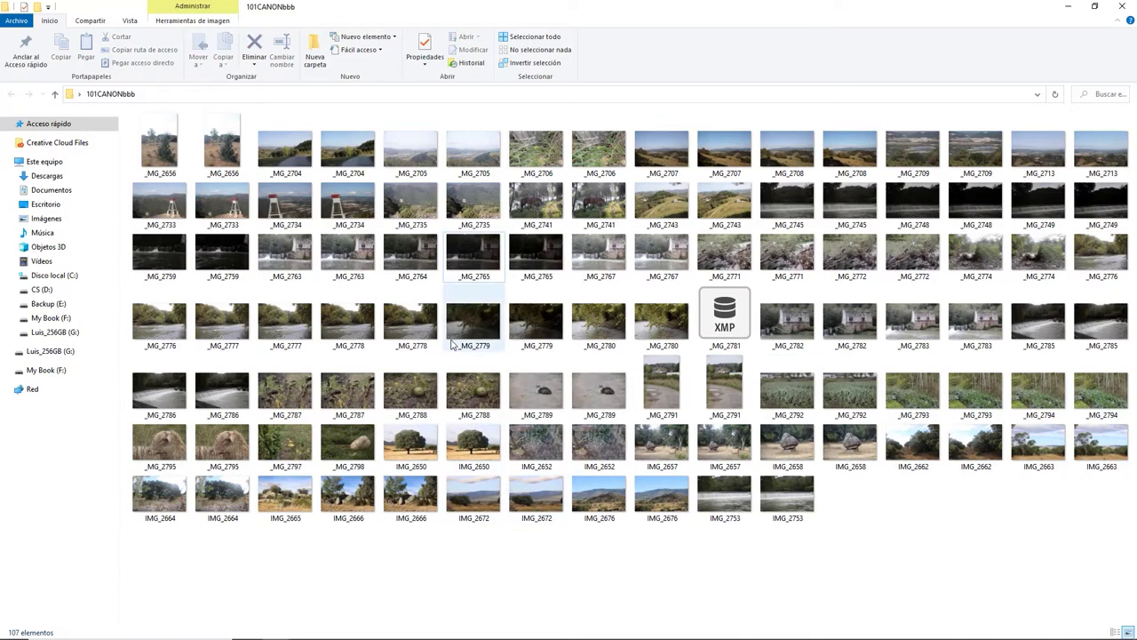
# Open the raw pumpkin photo _MG_2798 from the folder 101CANONbbb in Camera Raw
pyautogui.click(421, 258)
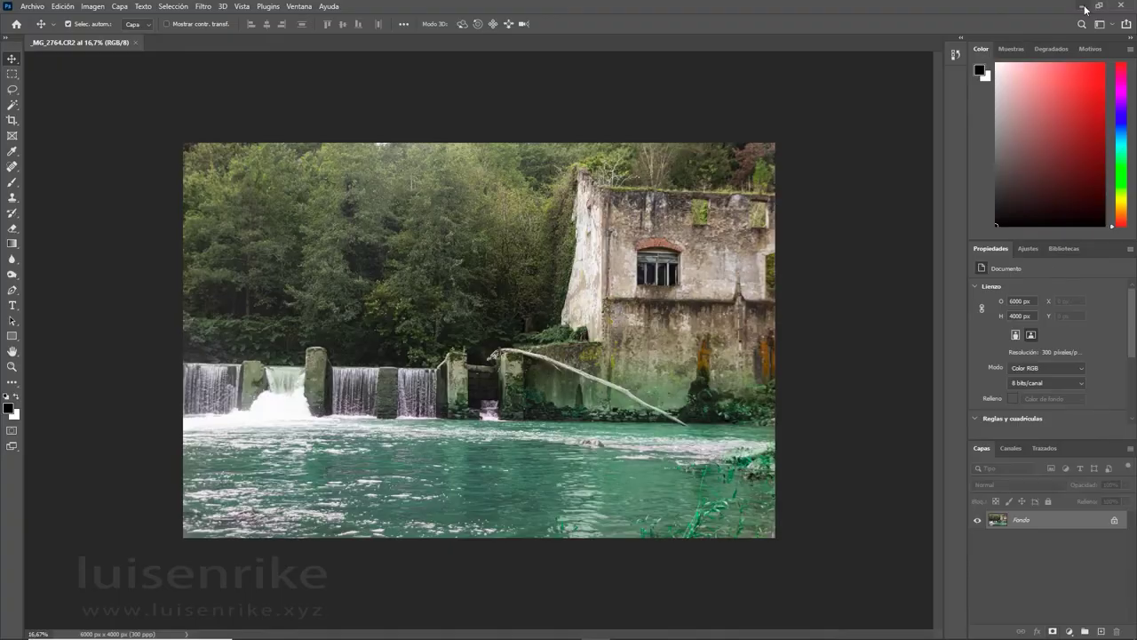
pyautogui.click(1083, 7)
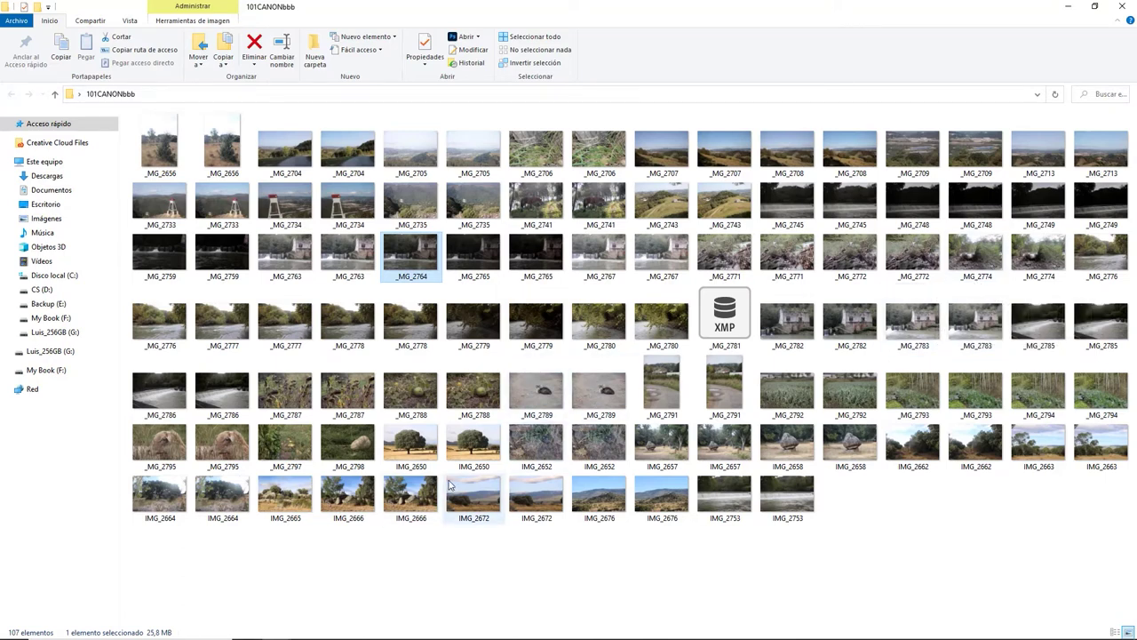
pyautogui.click(354, 448)
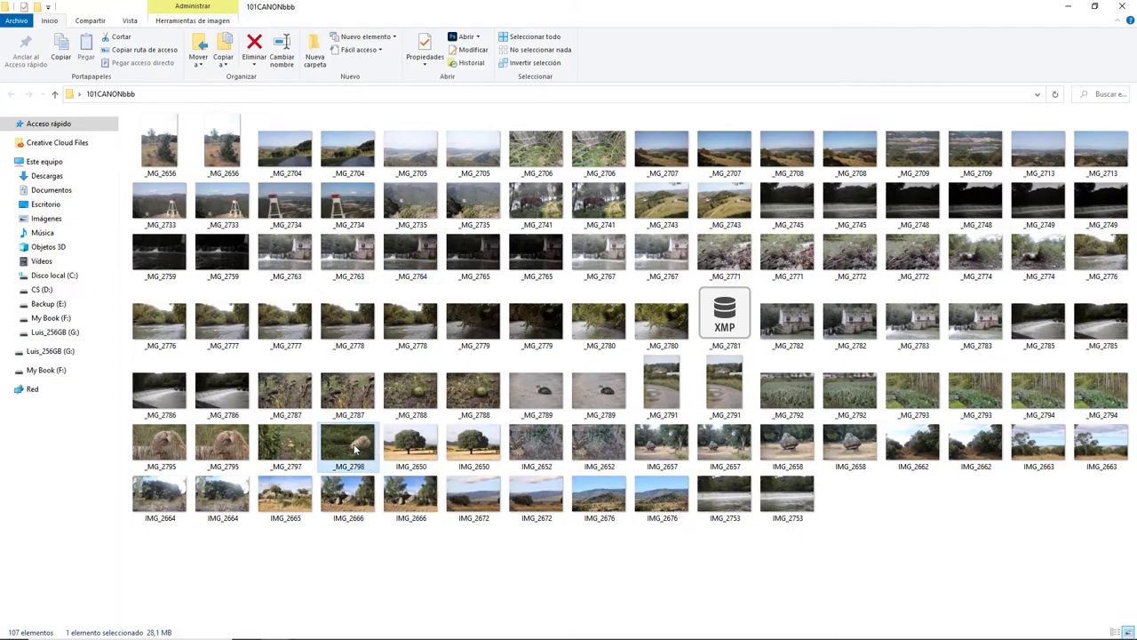
pyautogui.hotkey('alt', 'Tab')
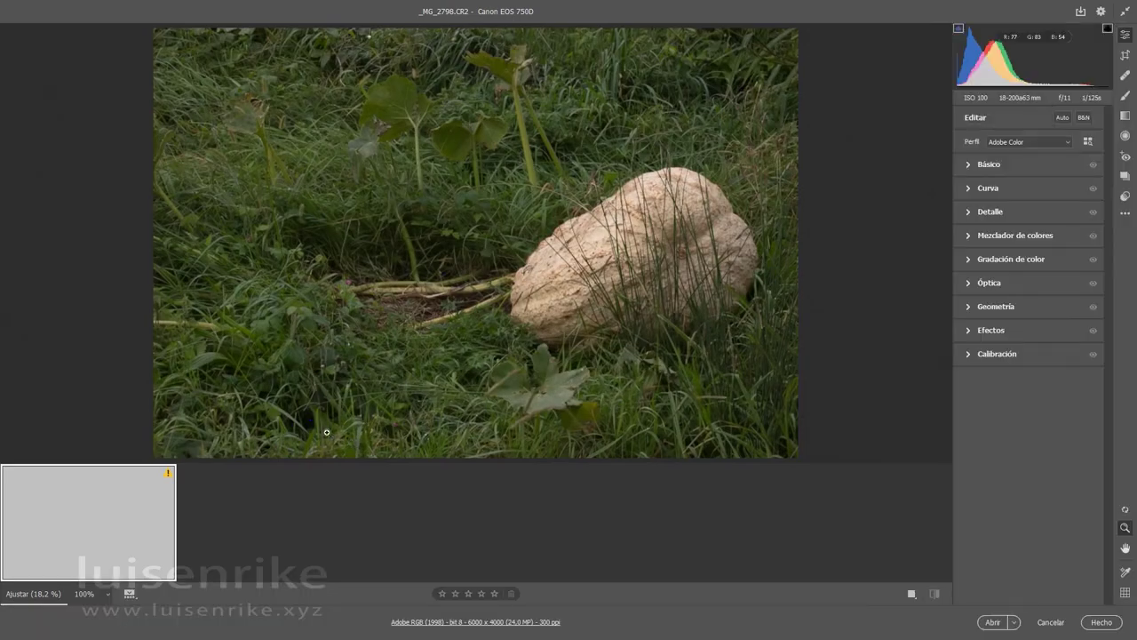
# Enable chromatic aberration removal and lens profile corrections for the pumpkin photo
pyautogui.click(981, 285)
pyautogui.click(972, 340)
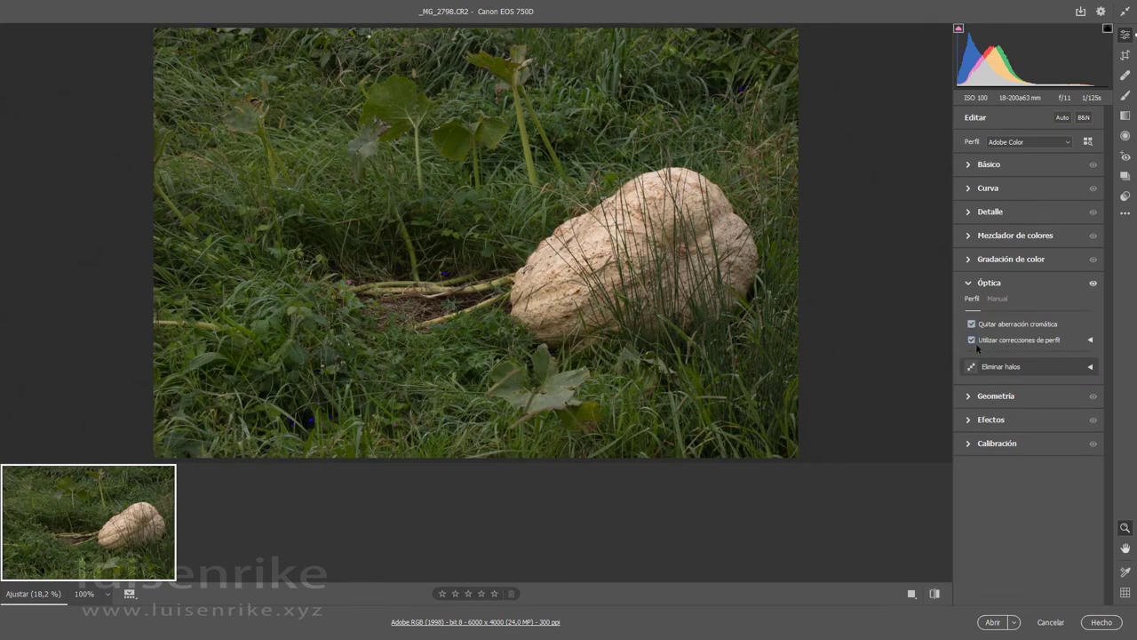
# Set exposure to +0.95, highlights +23, shadows -15, whites +7, blacks +16 and texture +26, and compare the photo with and without these Basic adjustments
pyautogui.click(970, 167)
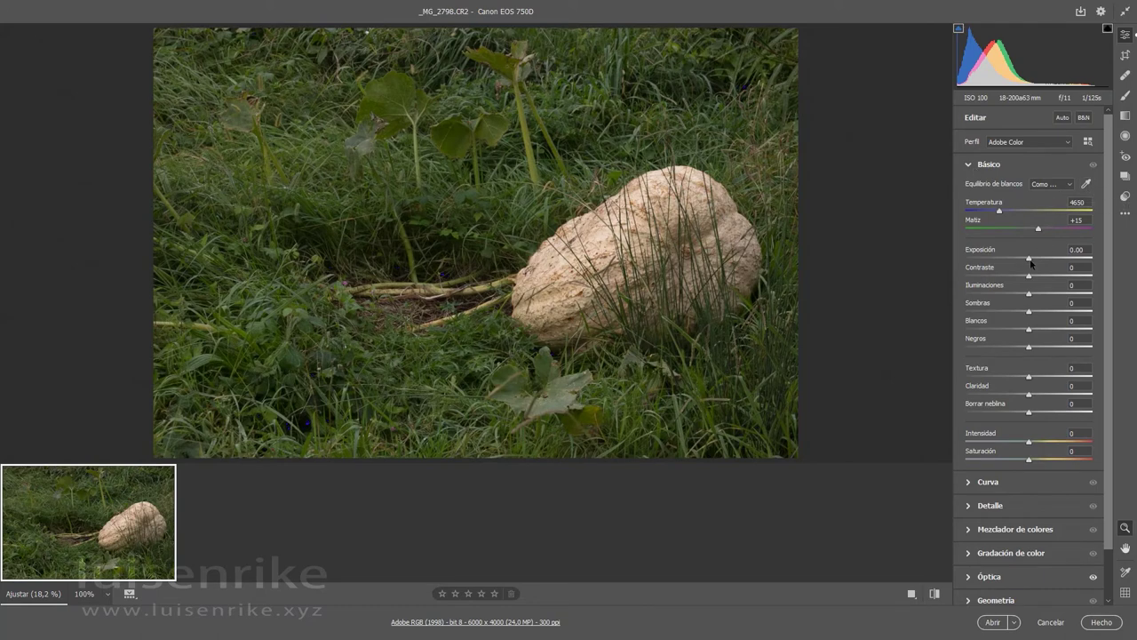
pyautogui.moveTo(1030, 258); pyautogui.dragTo(1041, 262)
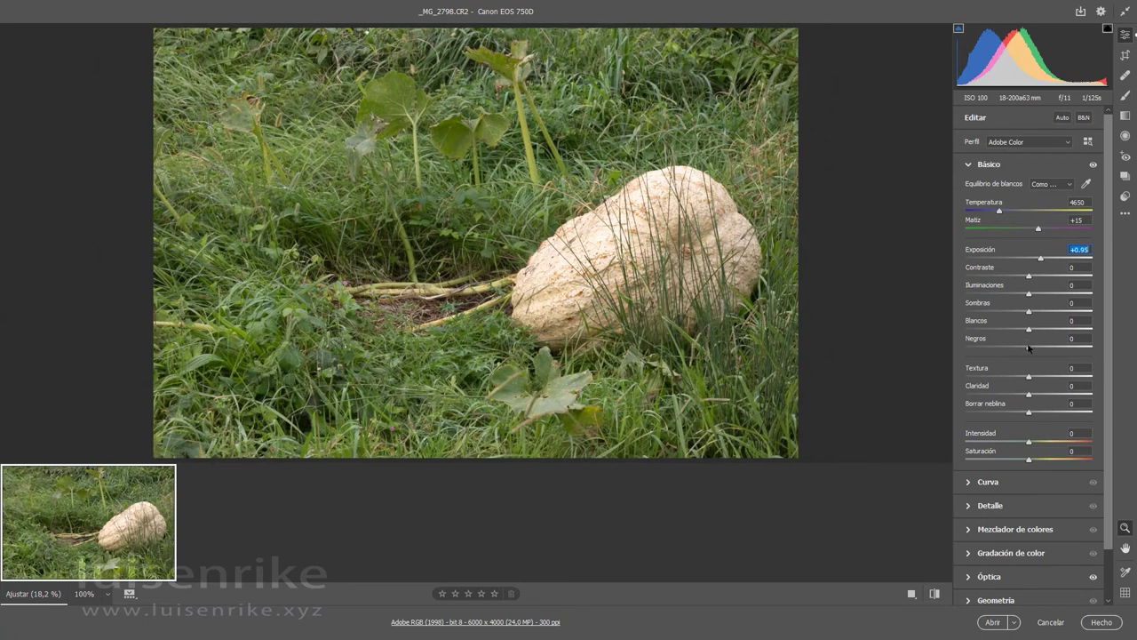
pyautogui.moveTo(1029, 347); pyautogui.dragTo(1044, 295)
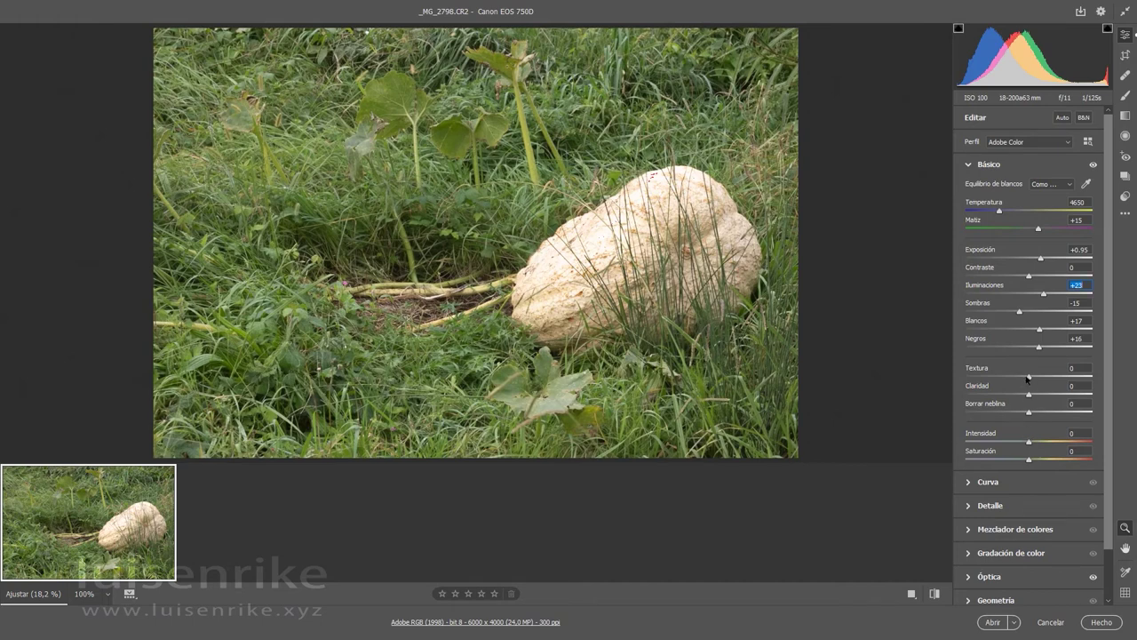
pyautogui.moveTo(1028, 376); pyautogui.dragTo(1044, 382)
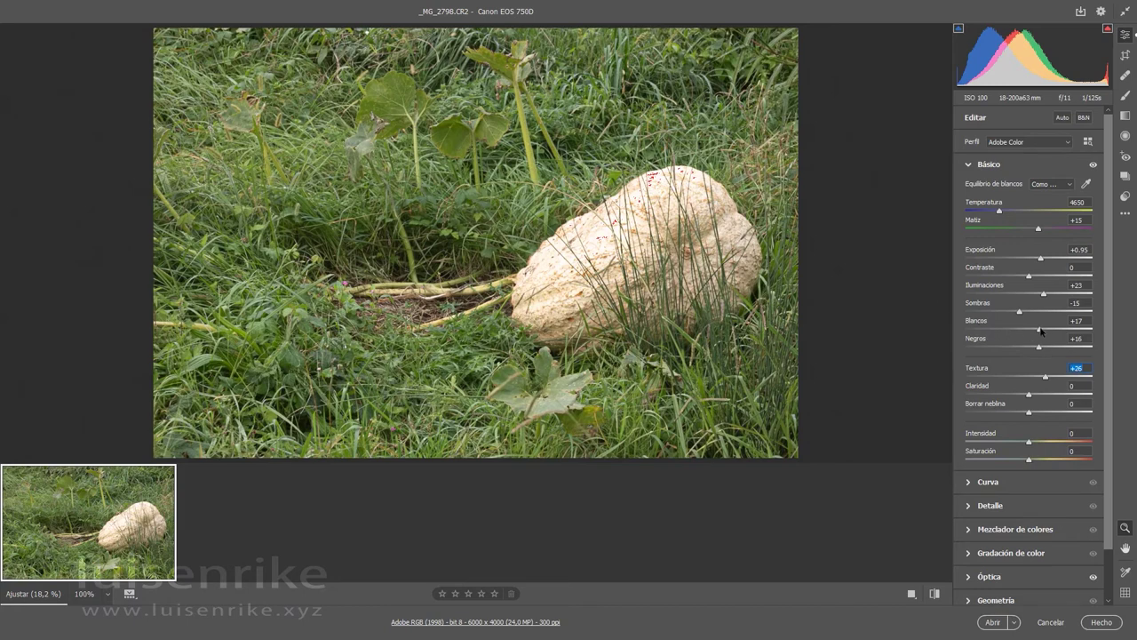
pyautogui.moveTo(1040, 331); pyautogui.dragTo(1034, 330)
pyautogui.click(1093, 165)
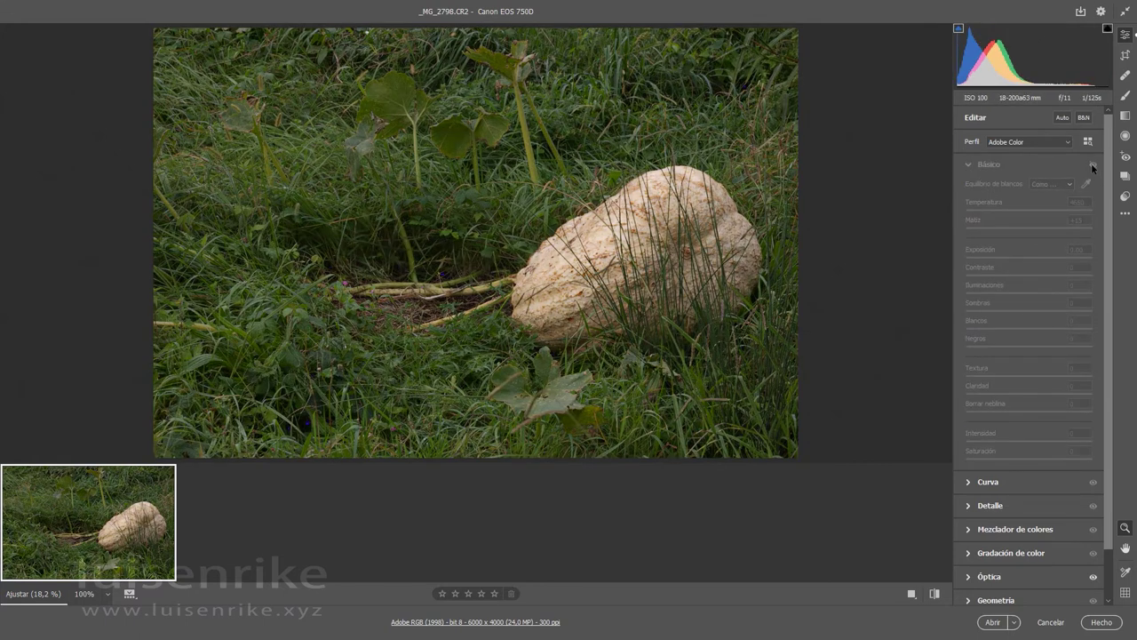
pyautogui.click(1093, 164)
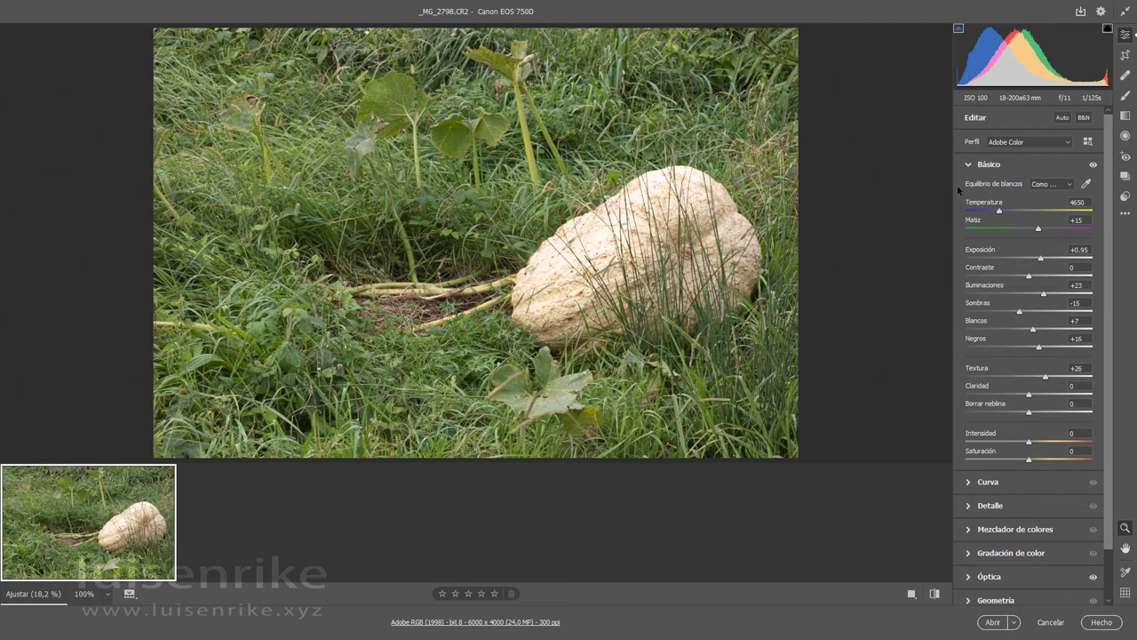
pyautogui.click(970, 166)
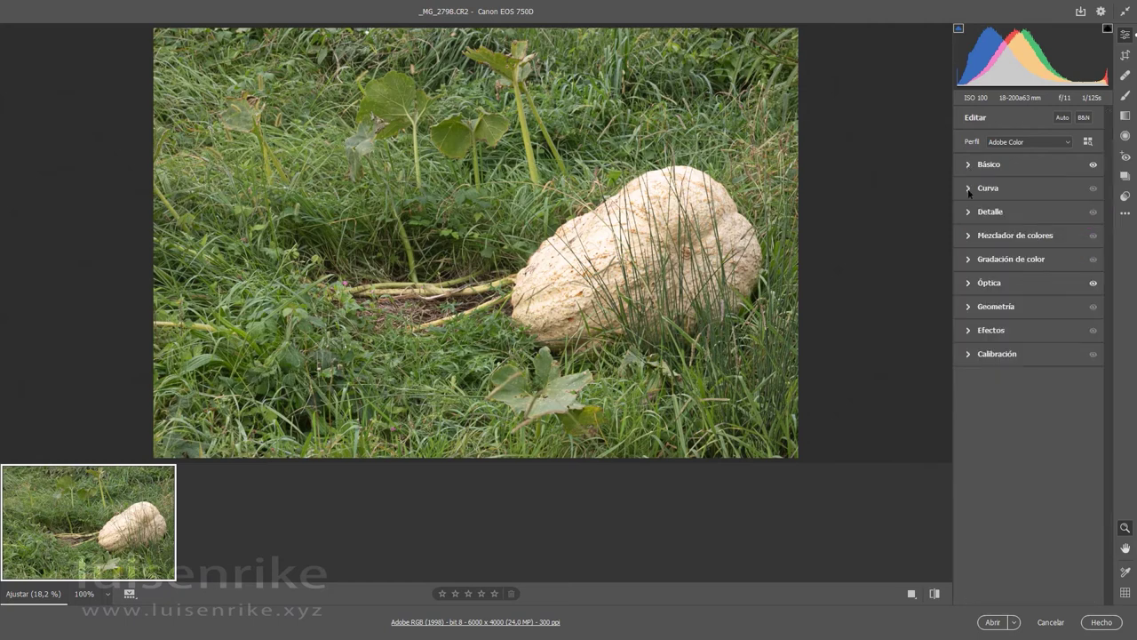
# Adjust the parametric curve to highlights +9 and darks -12, and compare the photo with and without the curve
pyautogui.click(970, 188)
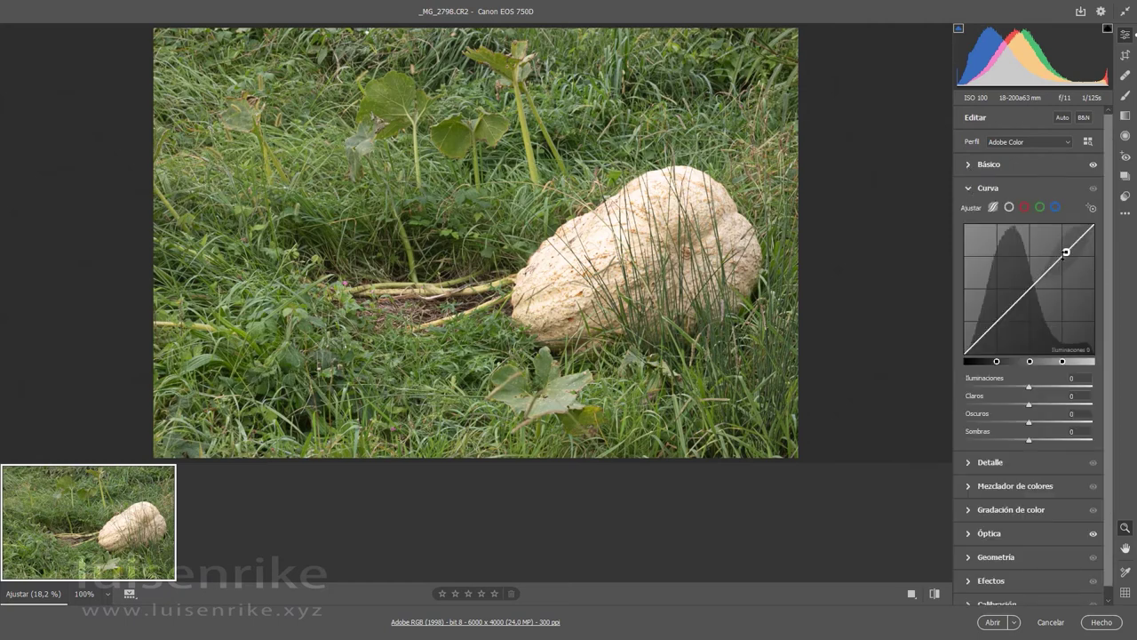
pyautogui.moveTo(1065, 254); pyautogui.dragTo(1063, 246)
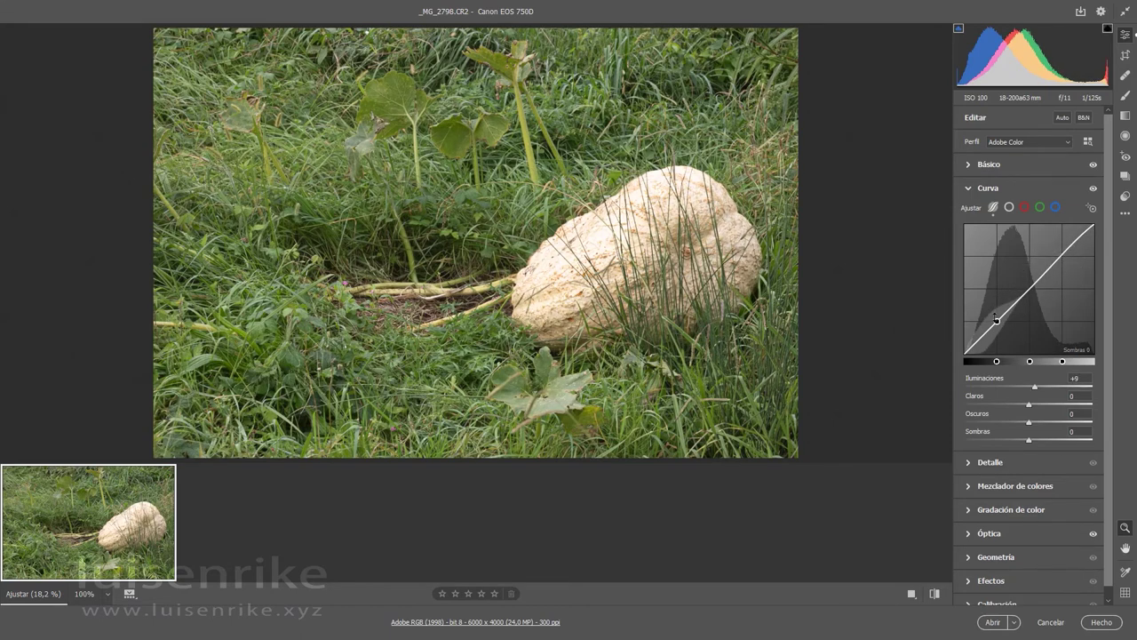
pyautogui.moveTo(995, 315); pyautogui.dragTo(999, 323)
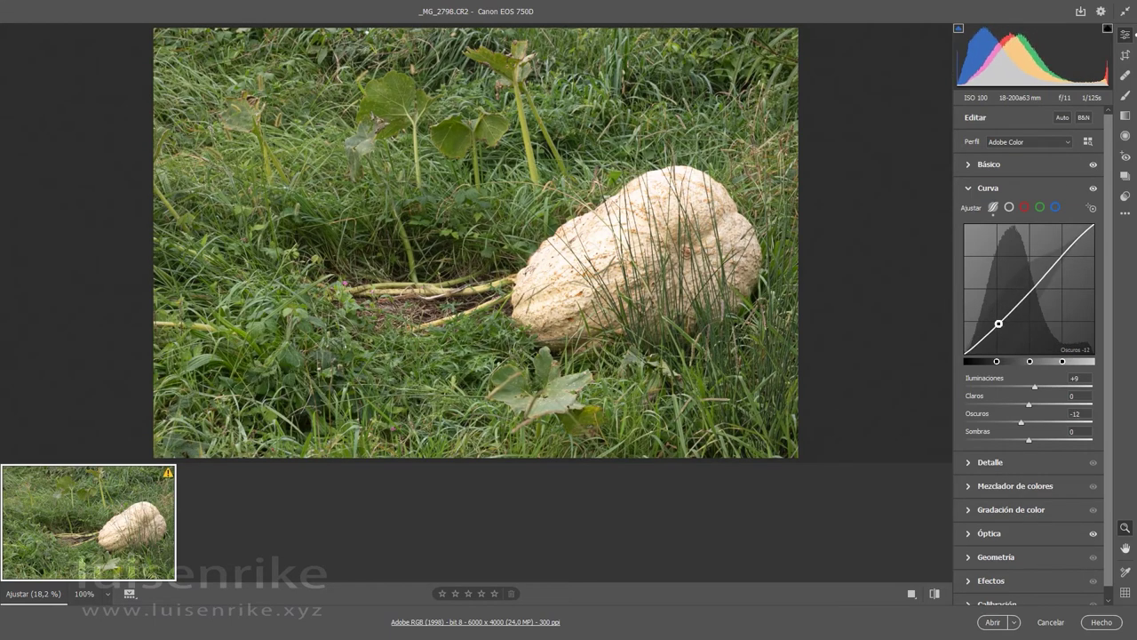
pyautogui.click(1094, 188)
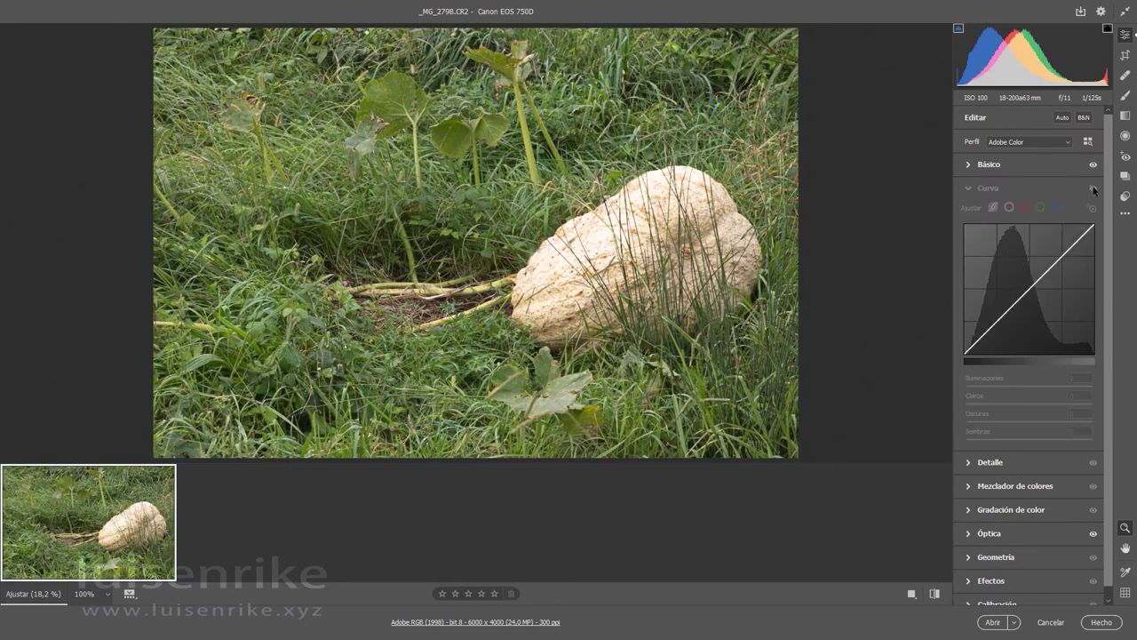
pyautogui.click(1093, 188)
pyautogui.click(969, 192)
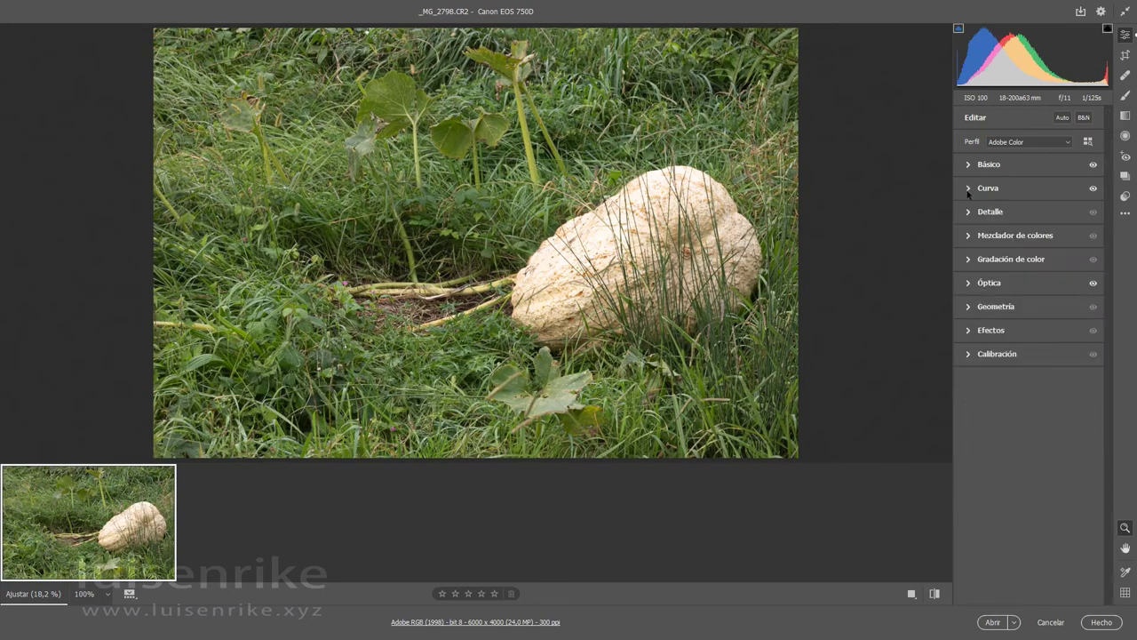
# Set colour noise reduction to 3 and sharpening to 107 with radius 1.2 and detail 36, and zoom in on the pumpkin's surface
pyautogui.click(969, 213)
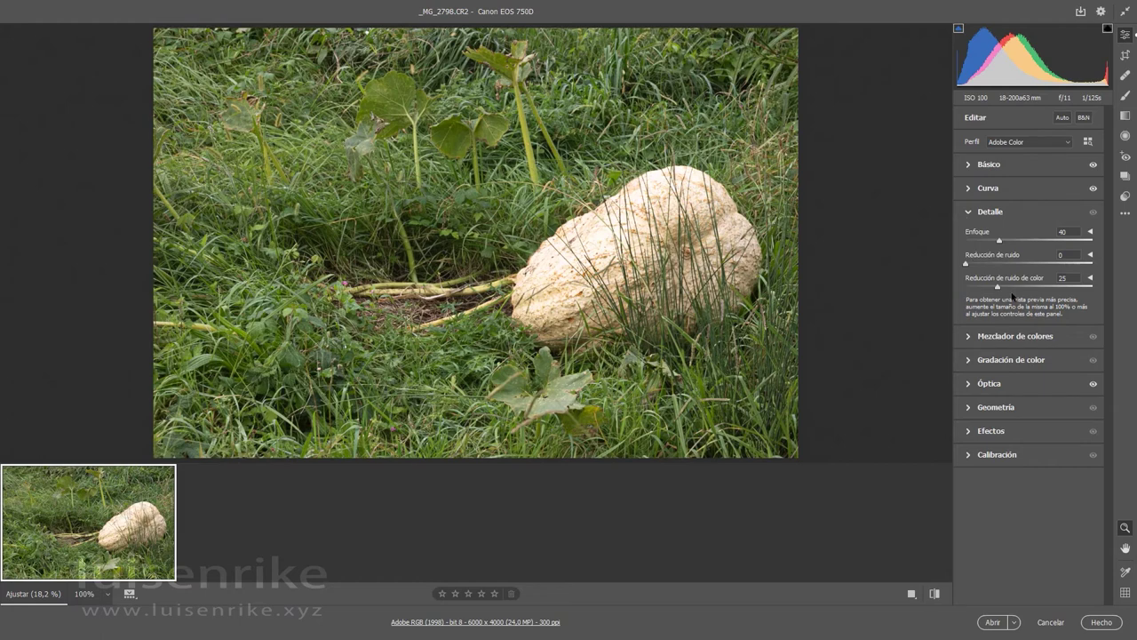
pyautogui.click(967, 289)
pyautogui.click(1090, 233)
pyautogui.moveTo(1000, 241); pyautogui.dragTo(1035, 247)
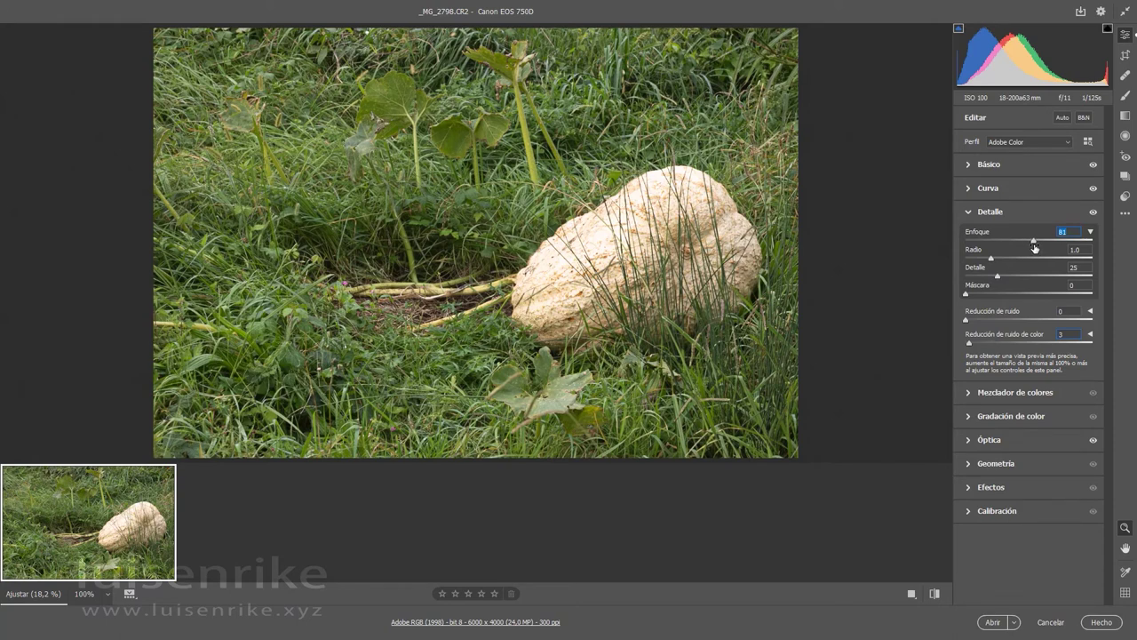
pyautogui.moveTo(990, 257); pyautogui.dragTo(1005, 264)
pyautogui.moveTo(997, 277); pyautogui.dragTo(1036, 245)
pyautogui.click(636, 226)
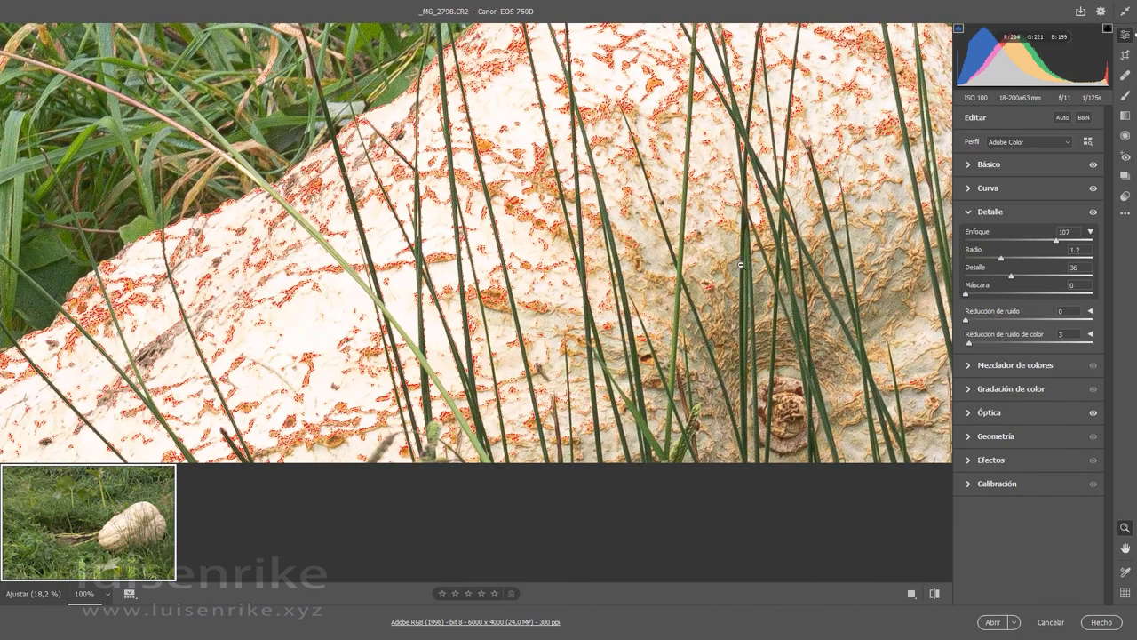
# Set the pumpkin photo's sharpening to 92 with detail 24, and raise the sharpening mask slightly
pyautogui.click(1055, 240)
pyautogui.moveTo(1055, 241); pyautogui.dragTo(1046, 241)
pyautogui.moveTo(1010, 276)
pyautogui.mouseDown()
pyautogui.moveTo(981, 277)
pyautogui.moveTo(996, 276)
pyautogui.mouseUp()
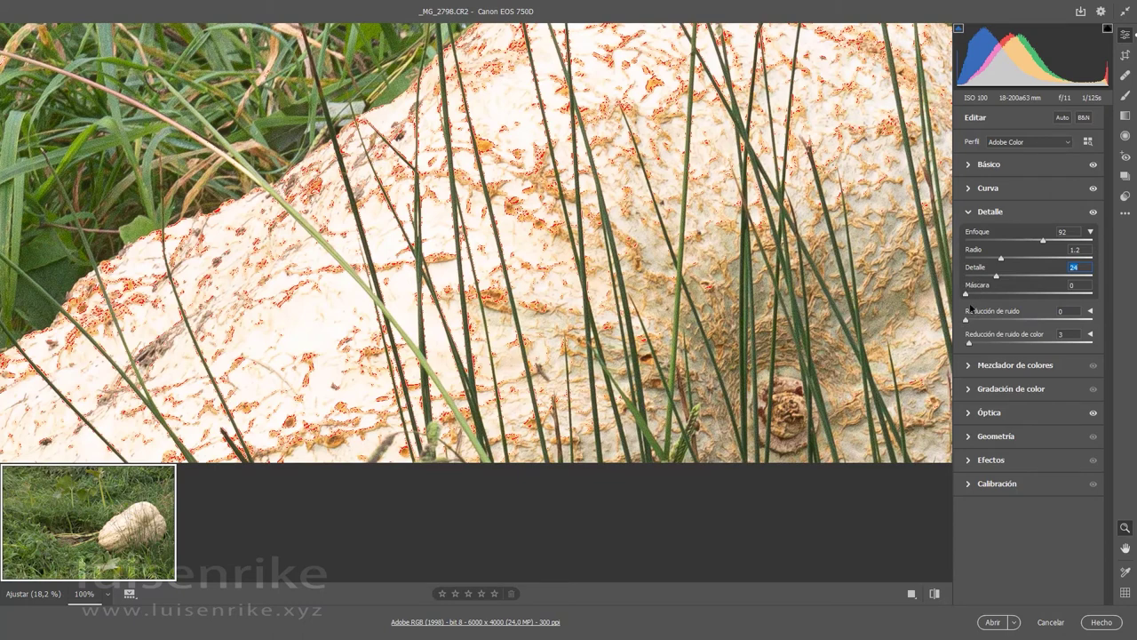
pyautogui.moveTo(966, 293)
pyautogui.mouseDown()
pyautogui.moveTo(1006, 294)
pyautogui.moveTo(978, 296)
pyautogui.mouseUp()
# Set the pumpkin photo's highlights to -1 in the Basic adjustments and check the whole image
pyautogui.click(968, 166)
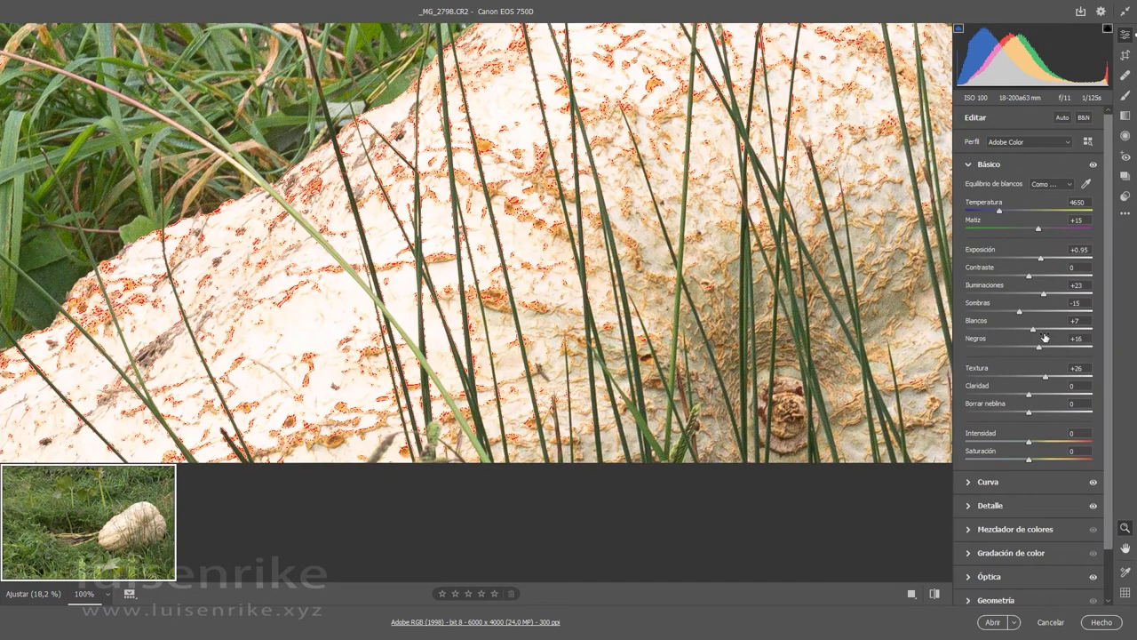
pyautogui.moveTo(1043, 294); pyautogui.dragTo(1029, 294)
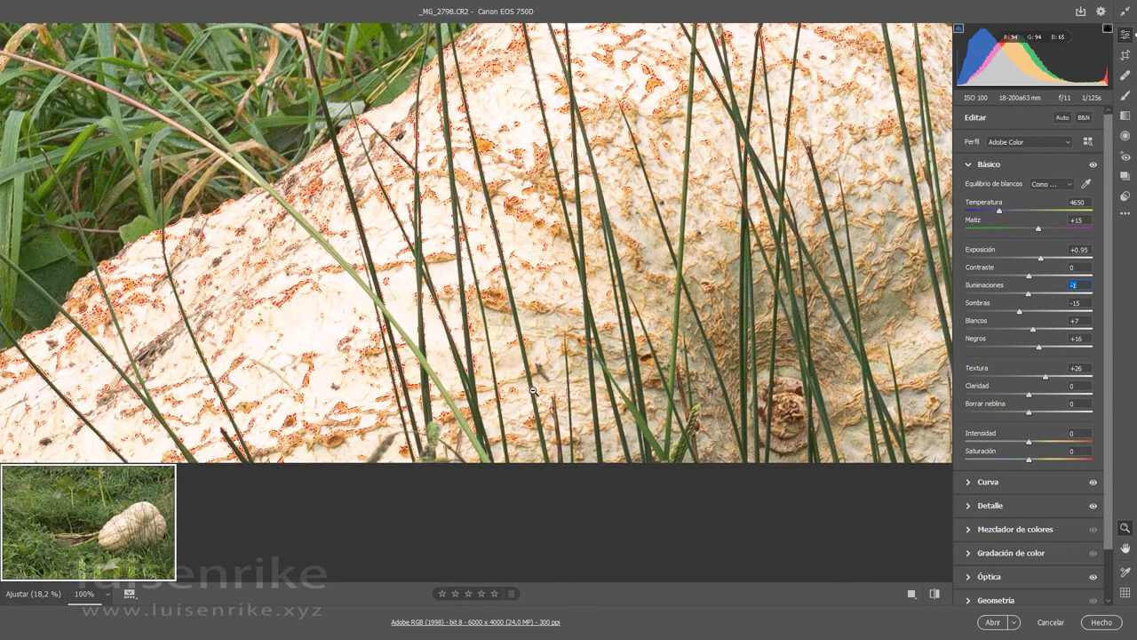
pyautogui.click(558, 350)
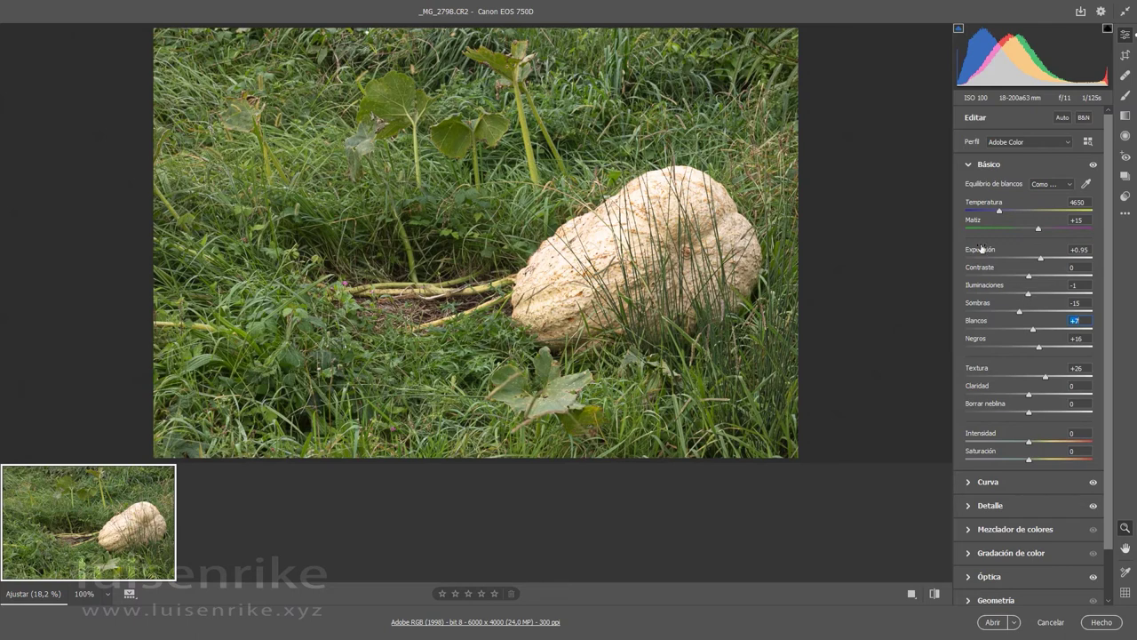
pyautogui.click(971, 167)
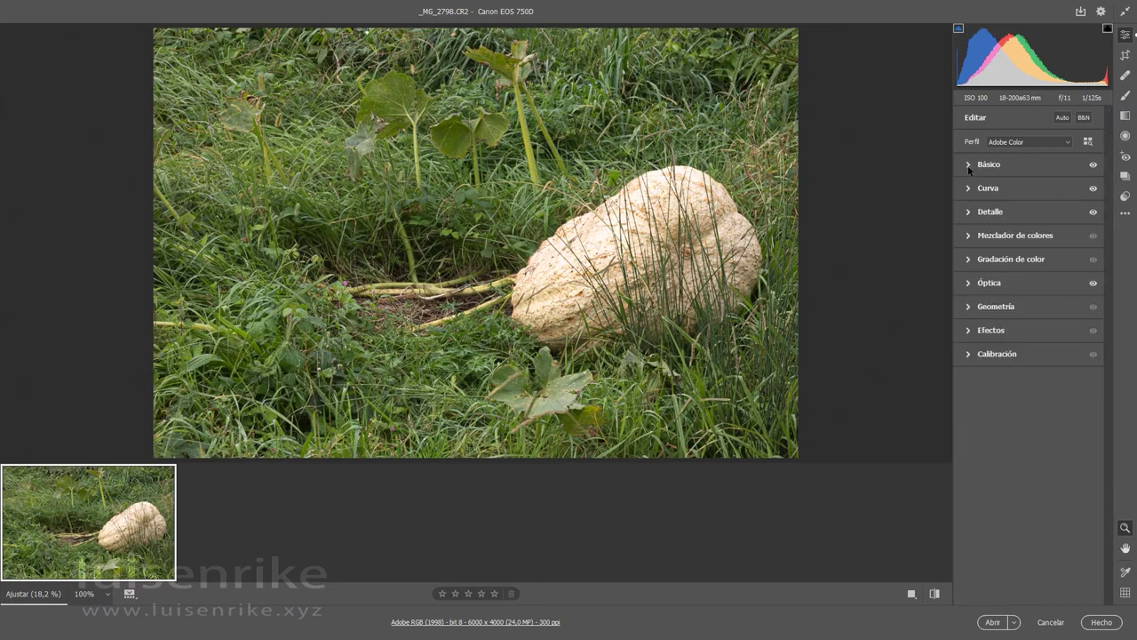
# Try vignette amounts from -34 to +4, compare with and without effects, and set the vignette to -10 and the grain to 52
pyautogui.click(970, 333)
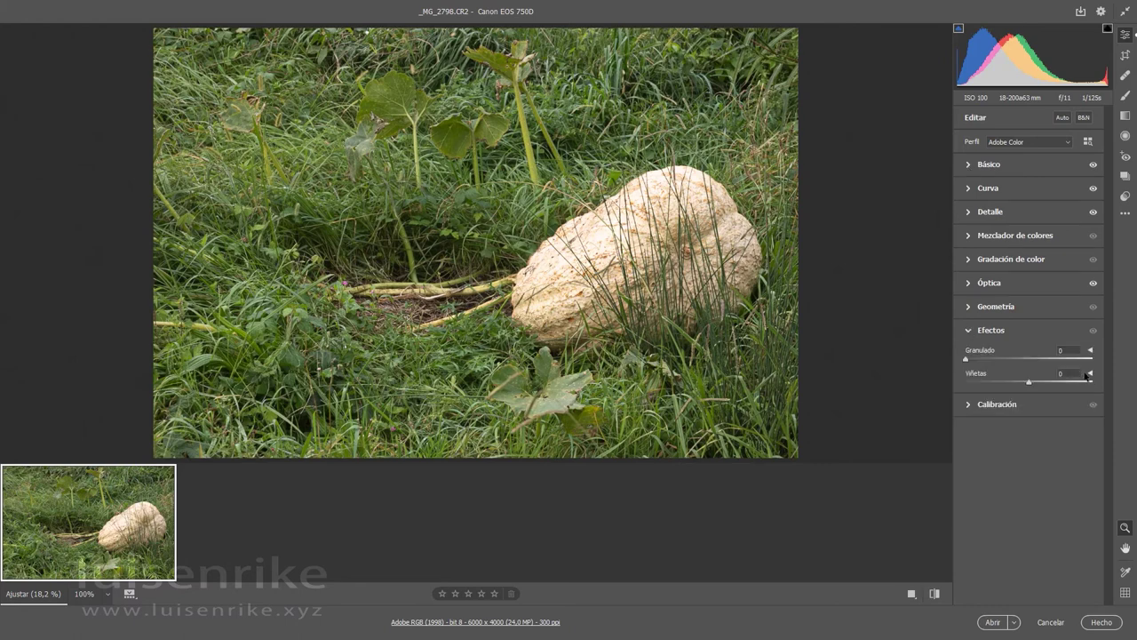
pyautogui.moveTo(1026, 385)
pyautogui.mouseDown()
pyautogui.moveTo(1057, 385)
pyautogui.moveTo(935, 381)
pyautogui.moveTo(1007, 384)
pyautogui.mouseUp()
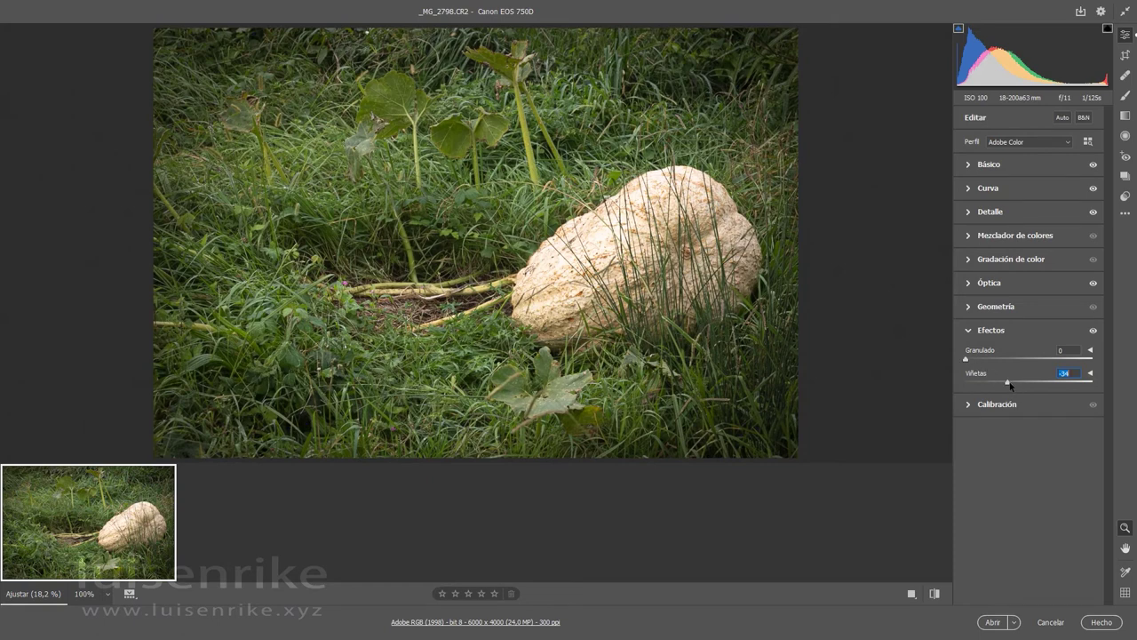
pyautogui.moveTo(1008, 382); pyautogui.dragTo(1034, 382)
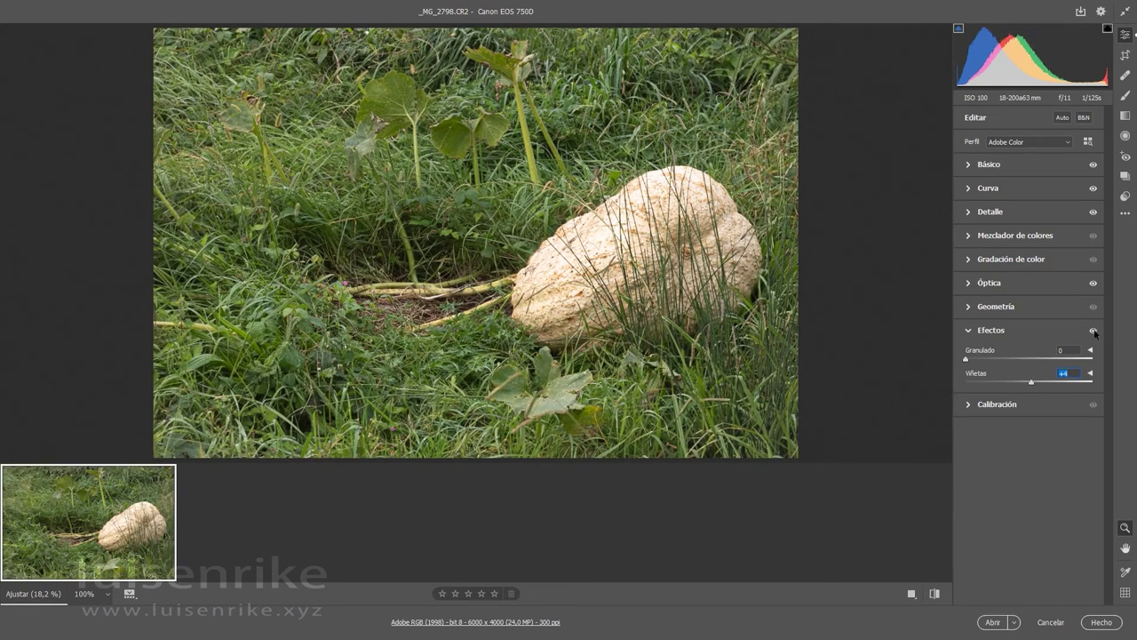
pyautogui.click(1094, 331)
pyautogui.click(1094, 331)
pyautogui.moveTo(1031, 384); pyautogui.dragTo(1019, 383)
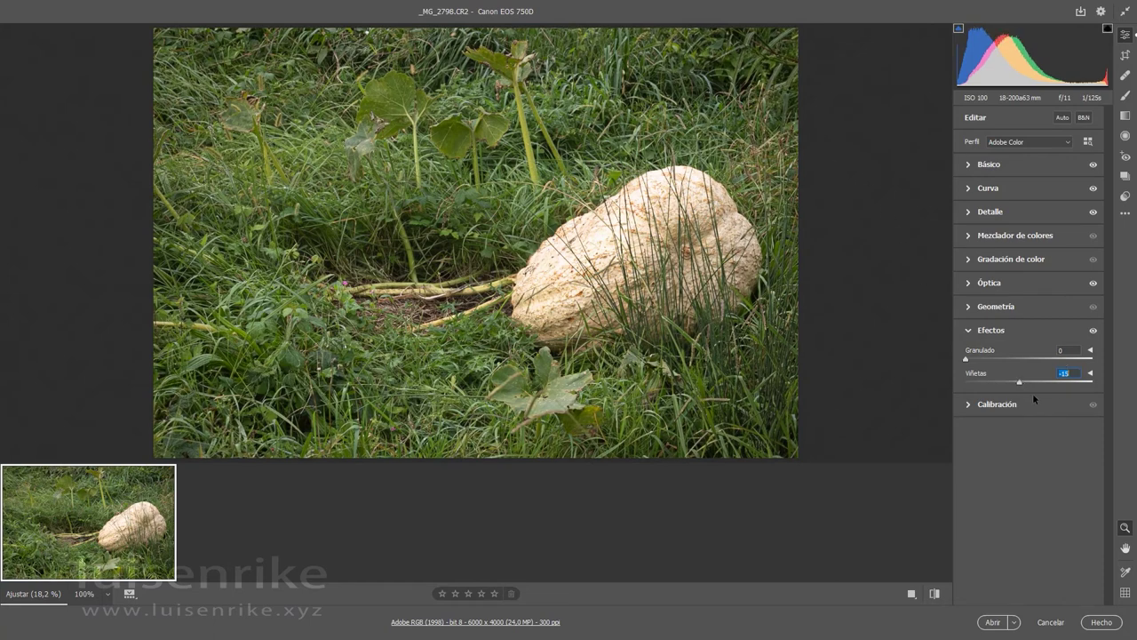
pyautogui.moveTo(1019, 383); pyautogui.dragTo(1008, 384)
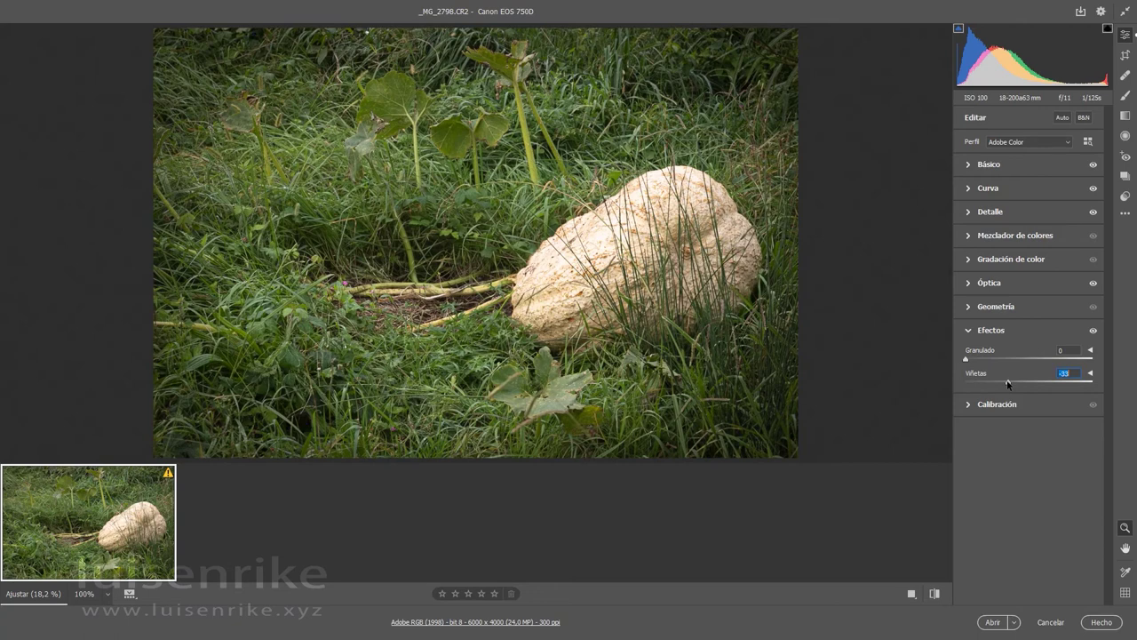
pyautogui.moveTo(1009, 384); pyautogui.dragTo(1031, 363)
# Turn off the highlight clipping warning, try grain amounts from 0 to 100 on the pumpkin close-up, and set the grain to 15
pyautogui.click(540, 271)
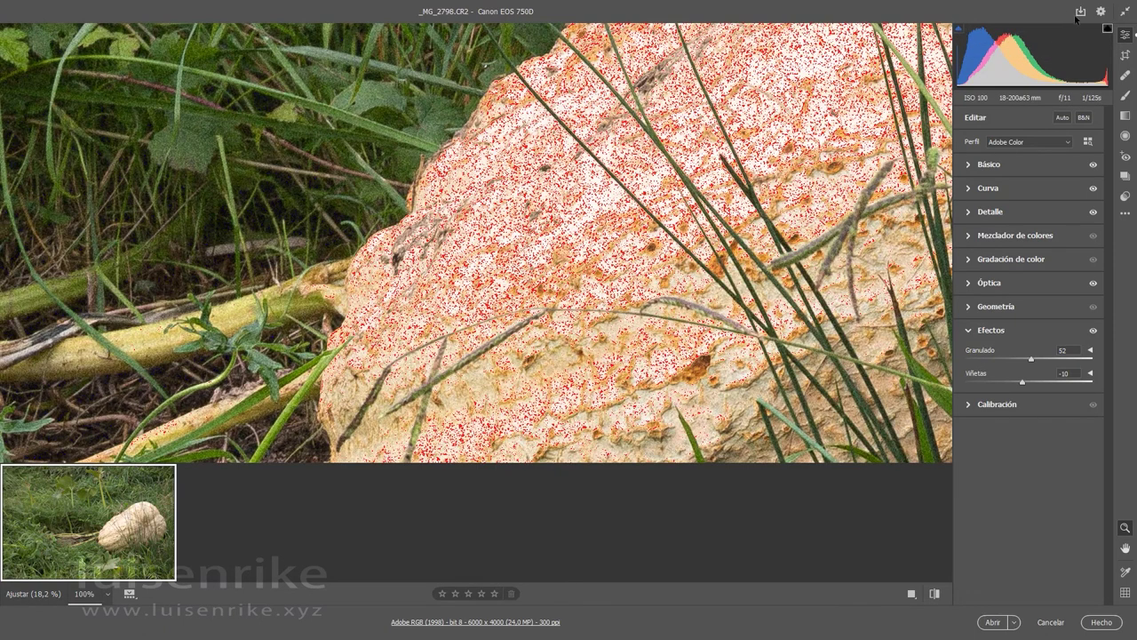
pyautogui.click(1107, 28)
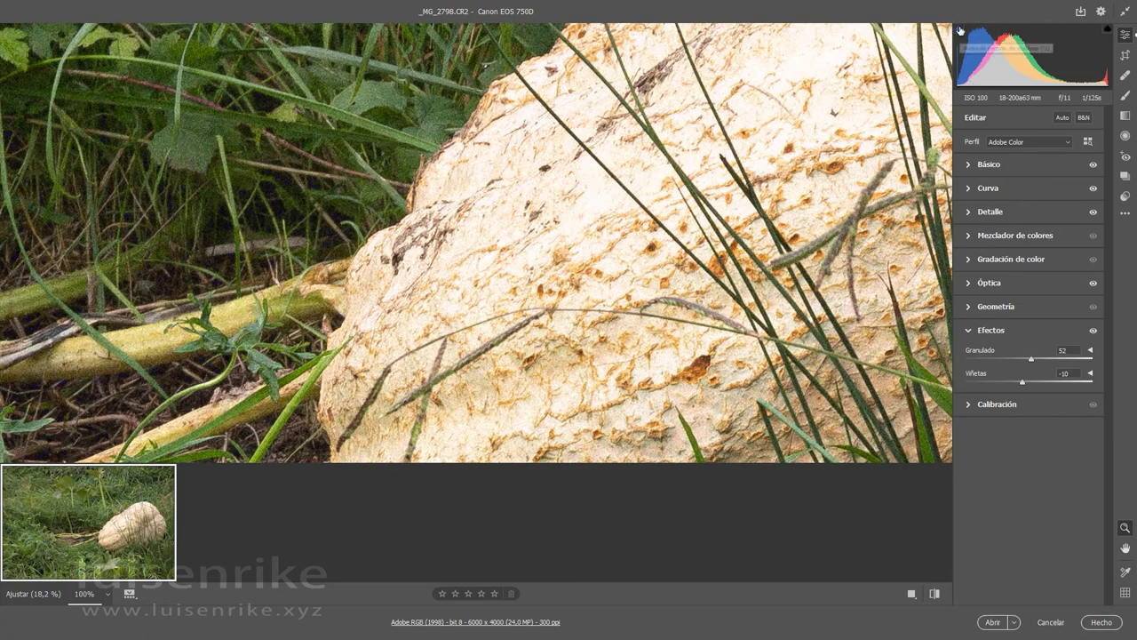
pyautogui.moveTo(1031, 360); pyautogui.dragTo(1068, 360)
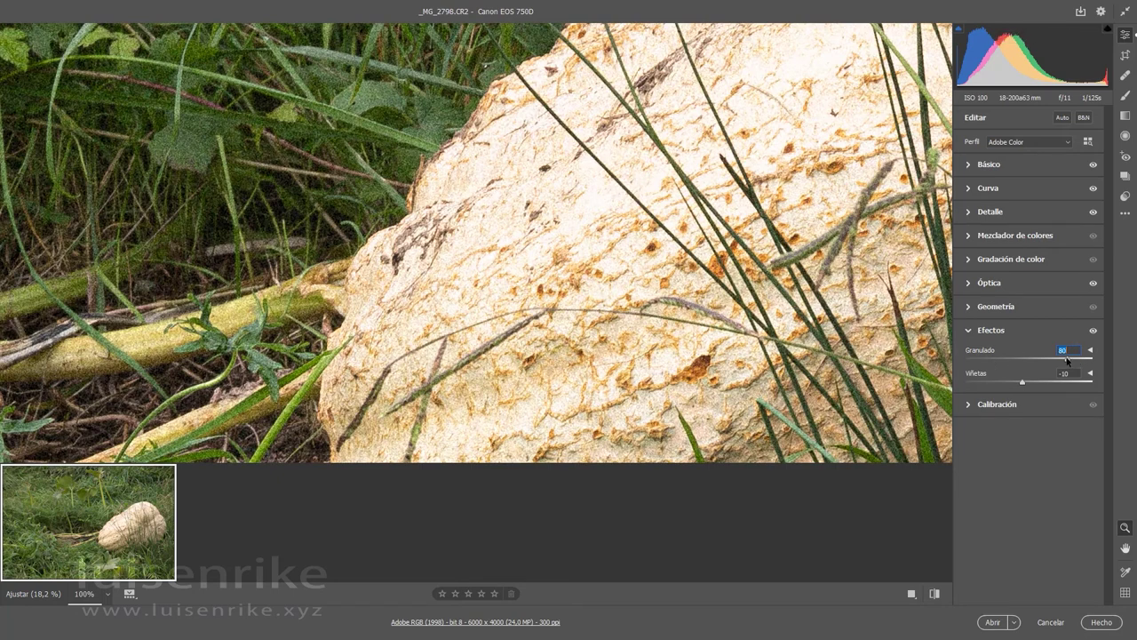
pyautogui.moveTo(1068, 360); pyautogui.dragTo(1032, 362)
pyautogui.moveTo(1033, 359); pyautogui.dragTo(966, 360)
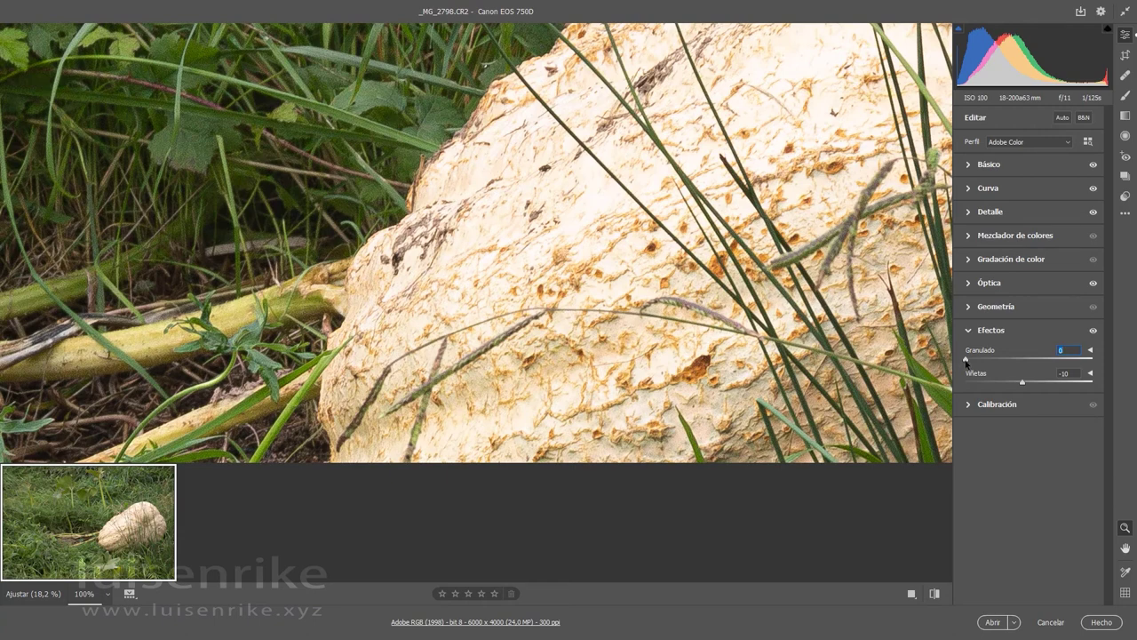
pyautogui.moveTo(968, 360); pyautogui.dragTo(1119, 362)
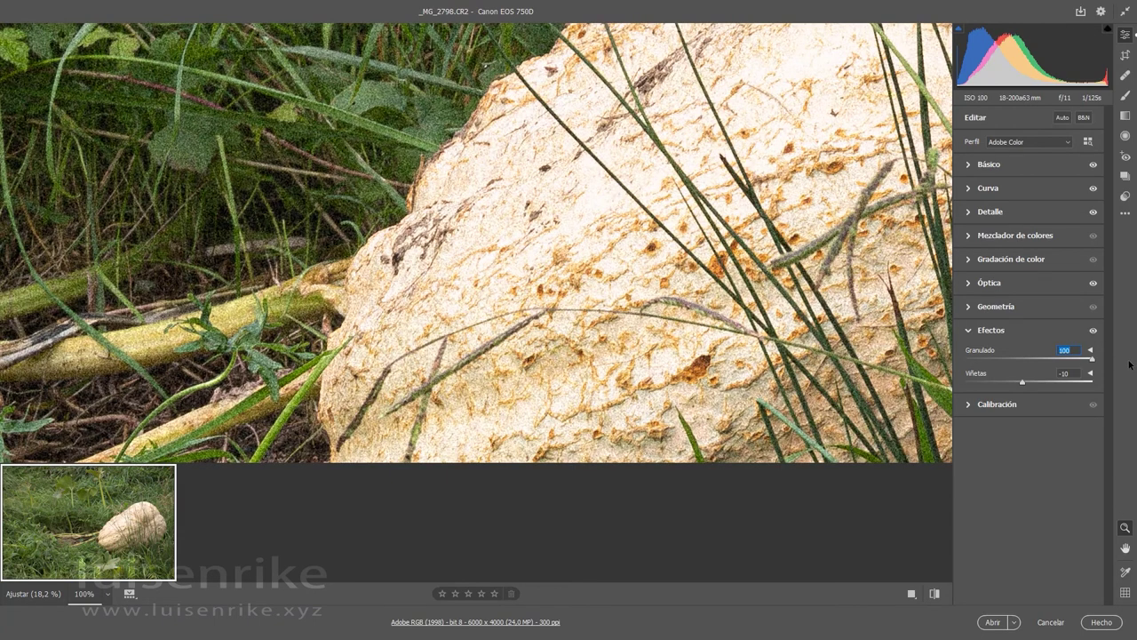
pyautogui.write('15')
pyautogui.press('Return')
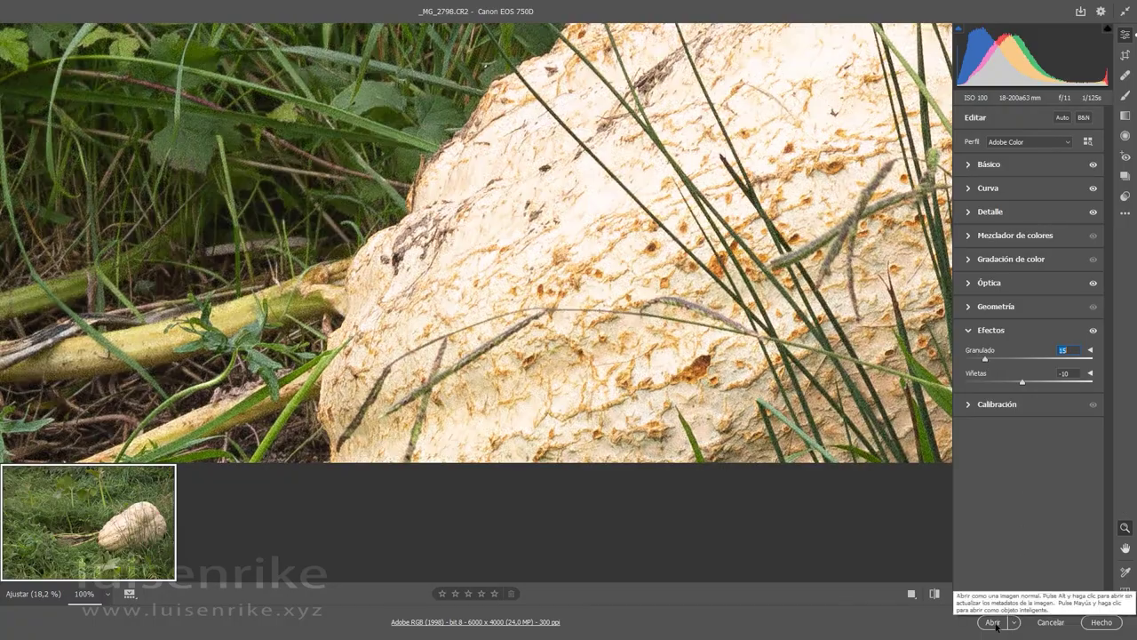
# Open the developed pumpkin photo in Photoshop, and open the raw sheep photo _MG_2795 from the 101CANONbbb folder in Camera Raw
pyautogui.click(993, 622)
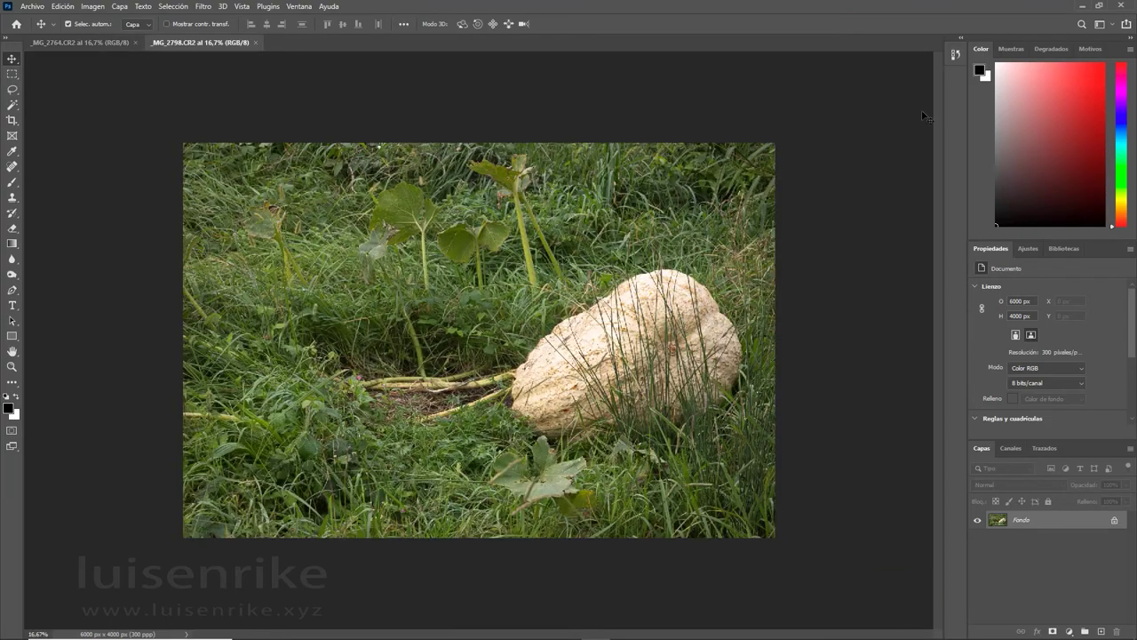
pyautogui.click(1077, 11)
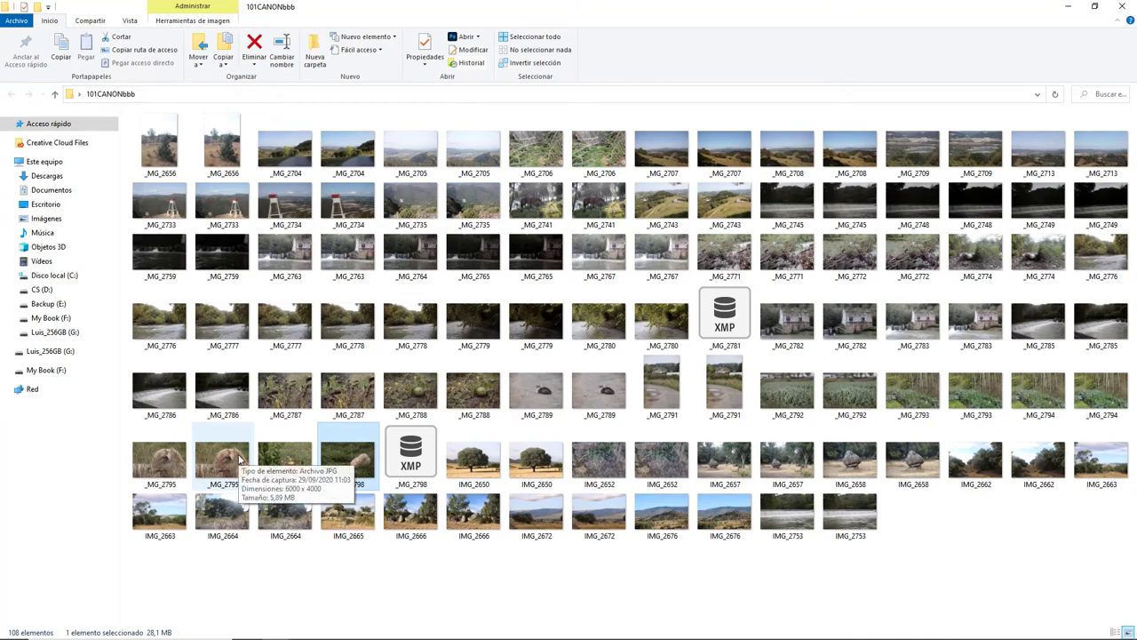
pyautogui.click(181, 461)
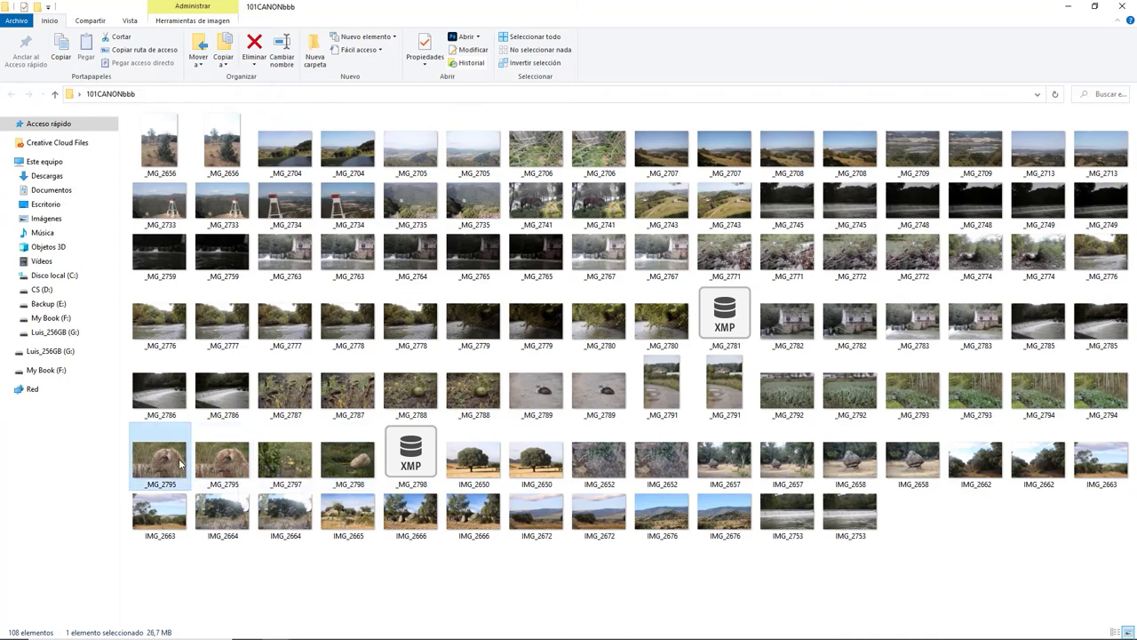
pyautogui.hotkey('alt', 'Tab')
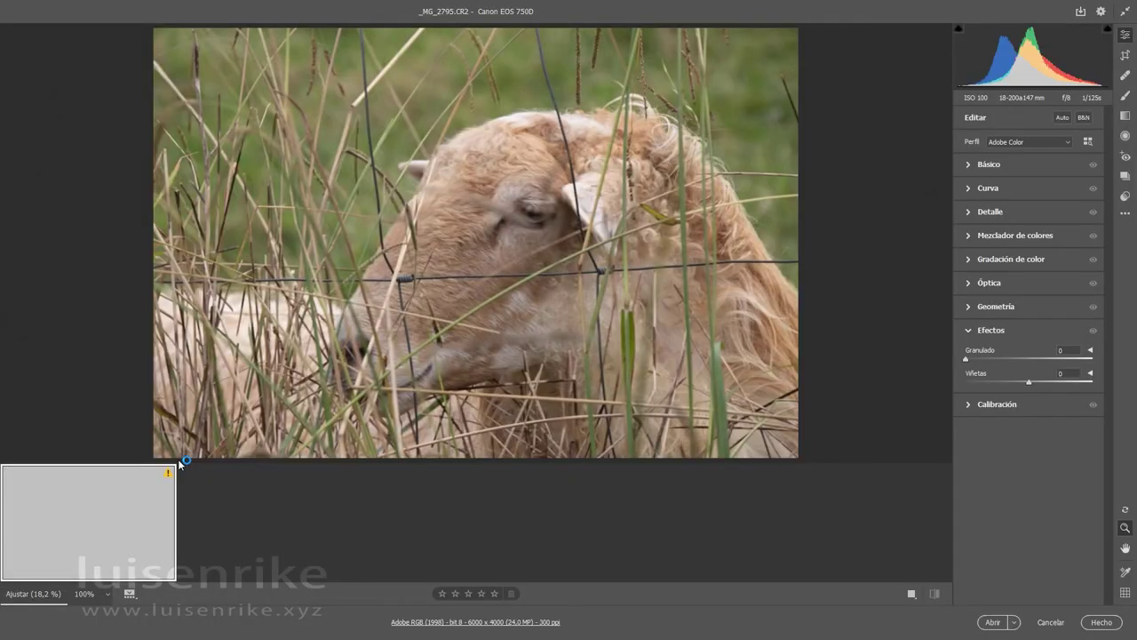
# Enable chromatic aberration removal and lens profile corrections for the sheep photo
pyautogui.click(968, 283)
pyautogui.click(971, 324)
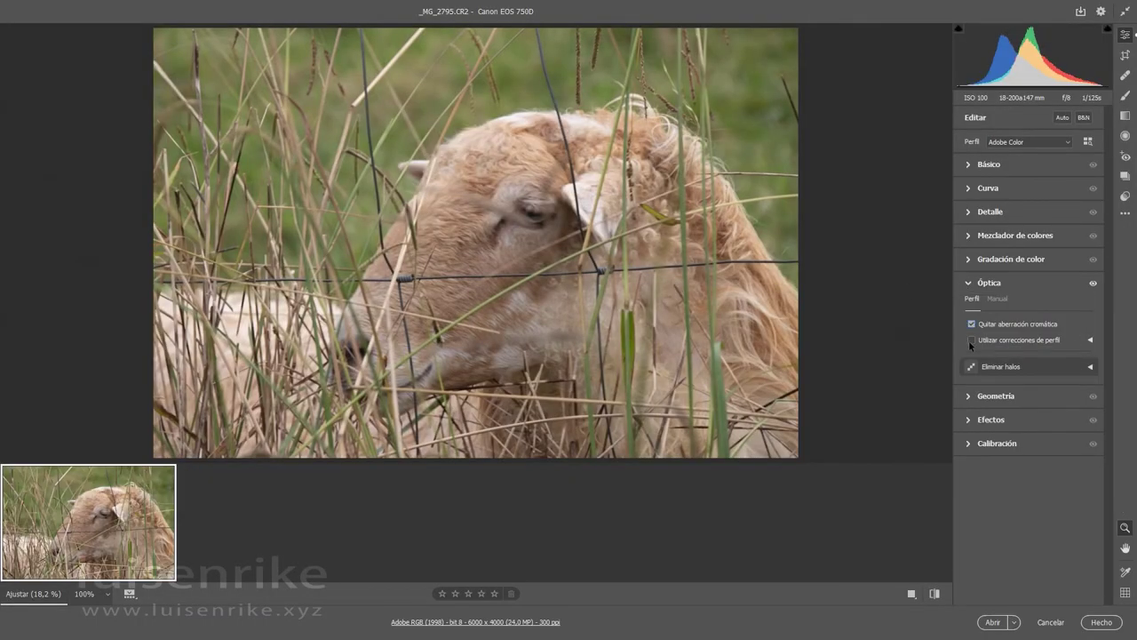
pyautogui.click(971, 340)
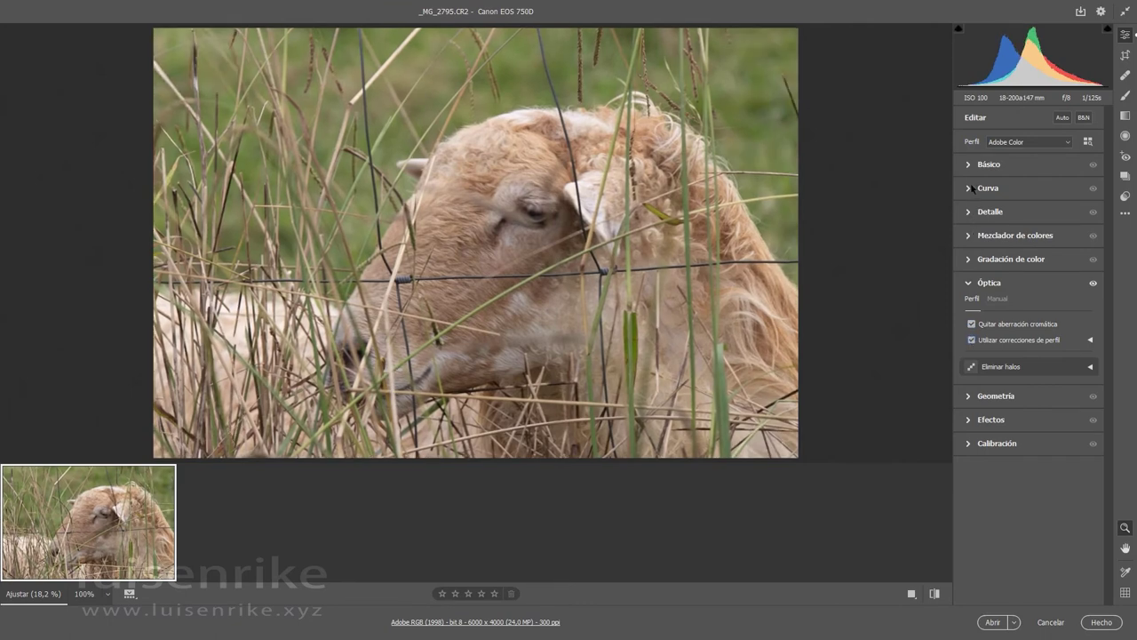
# Set the sheep photo's blacks to -21, whites to +35, shadows to -37 and highlights to +31
pyautogui.click(970, 166)
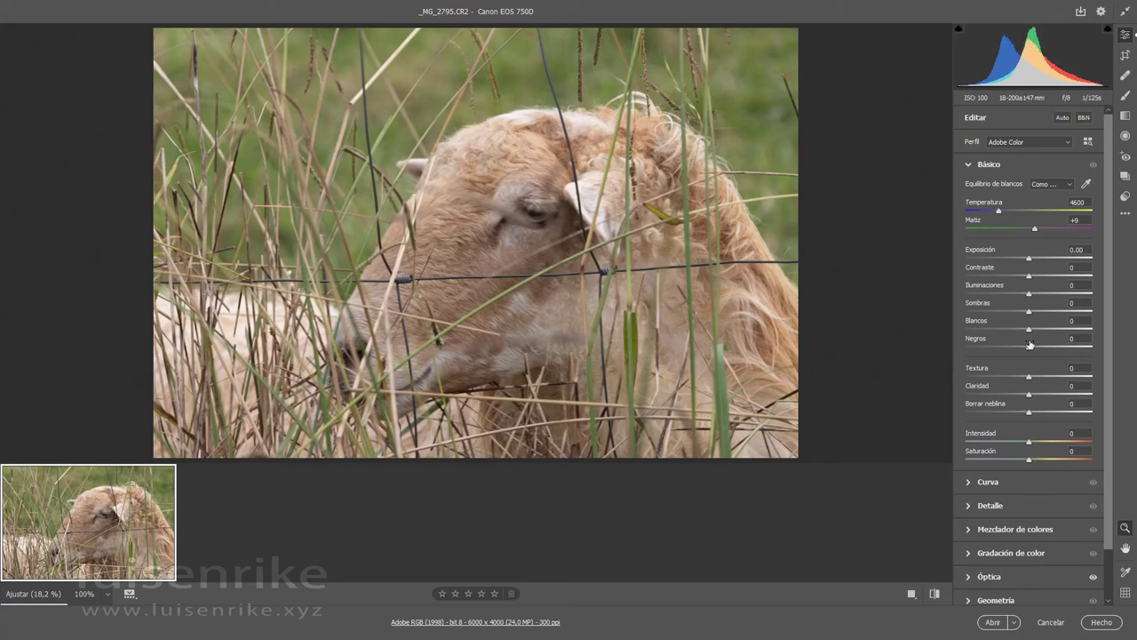
pyautogui.moveTo(1029, 344); pyautogui.dragTo(1016, 344)
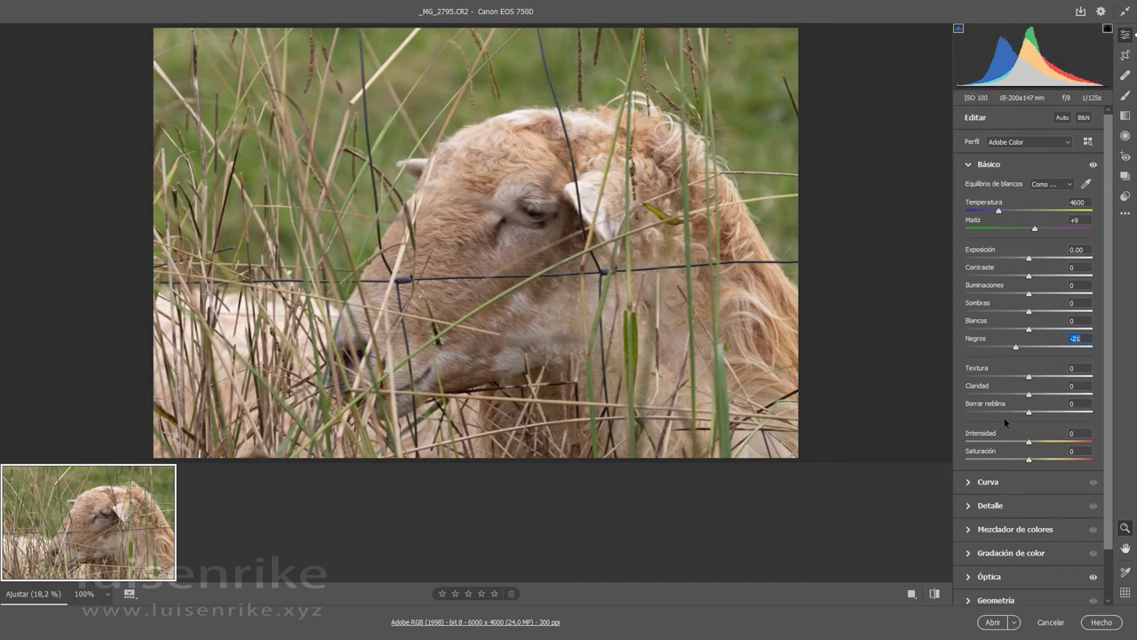
pyautogui.moveTo(1029, 329); pyautogui.dragTo(1002, 310)
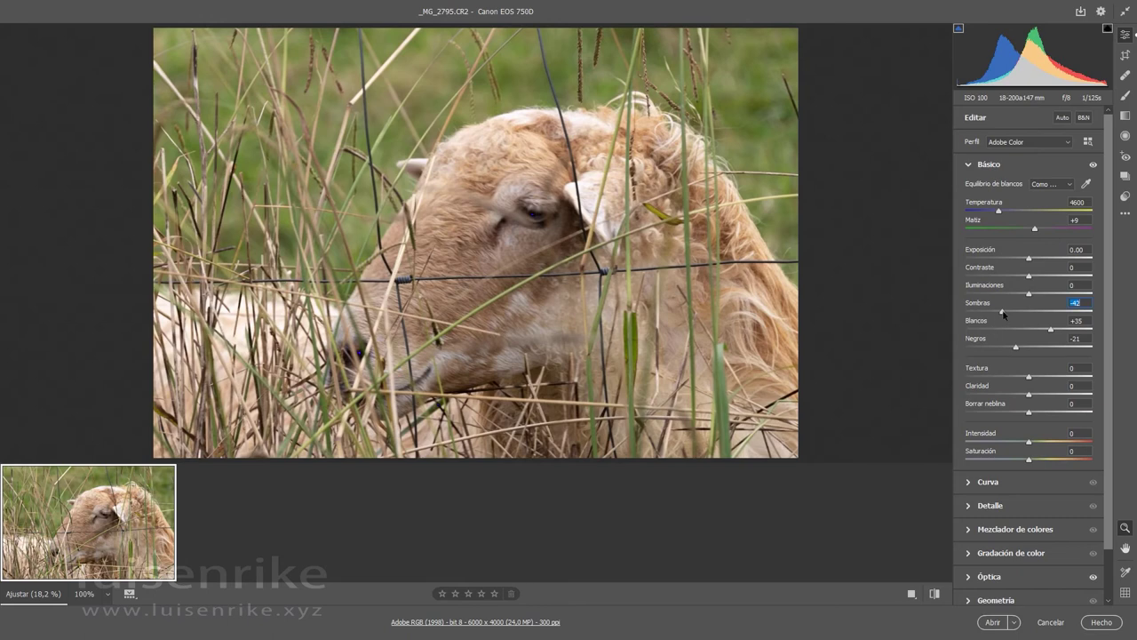
pyautogui.moveTo(1003, 313); pyautogui.dragTo(1040, 294)
# Set the sheep photo's texture to +76, clarity to +27 and dehaze to +10
pyautogui.moveTo(1029, 377); pyautogui.dragTo(1077, 380)
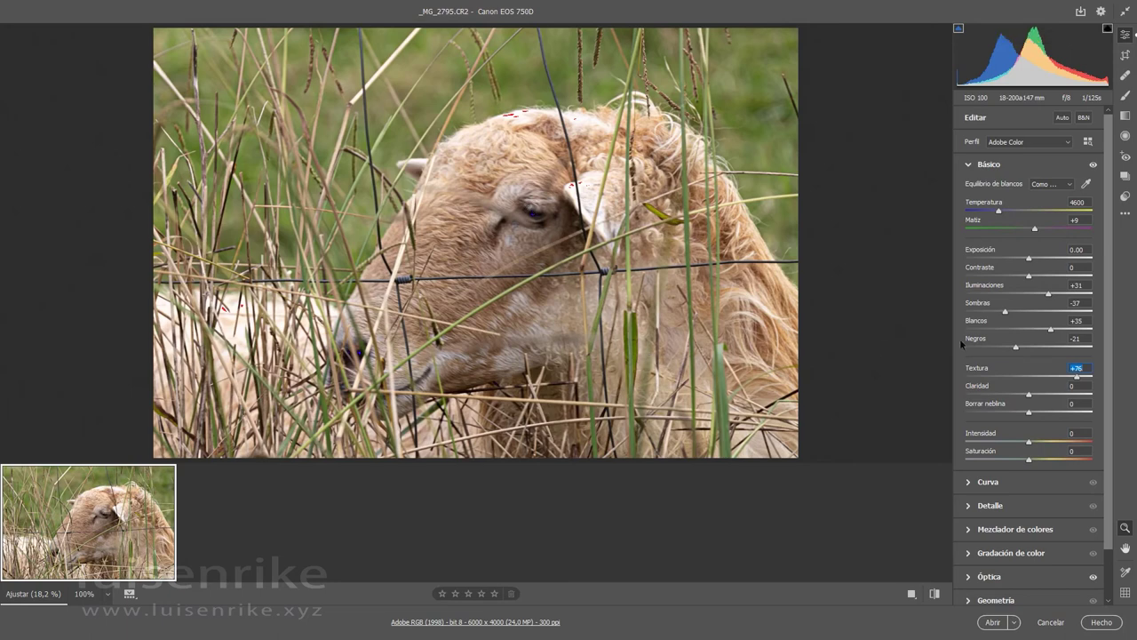
pyautogui.moveTo(1028, 395); pyautogui.dragTo(1046, 394)
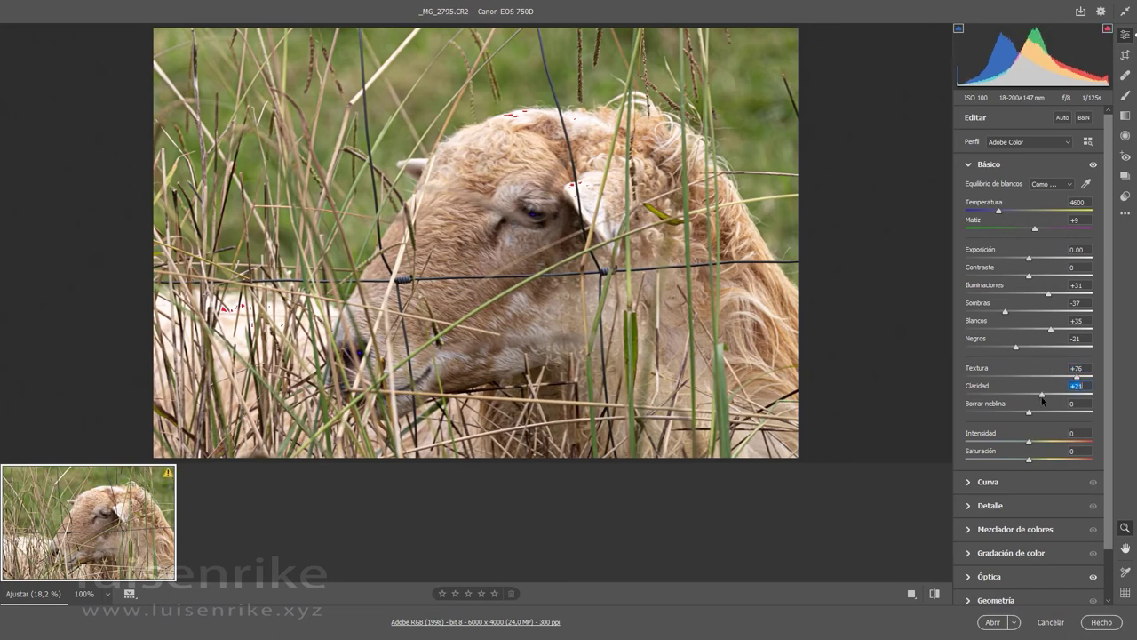
pyautogui.scroll(5, 1047, 402)
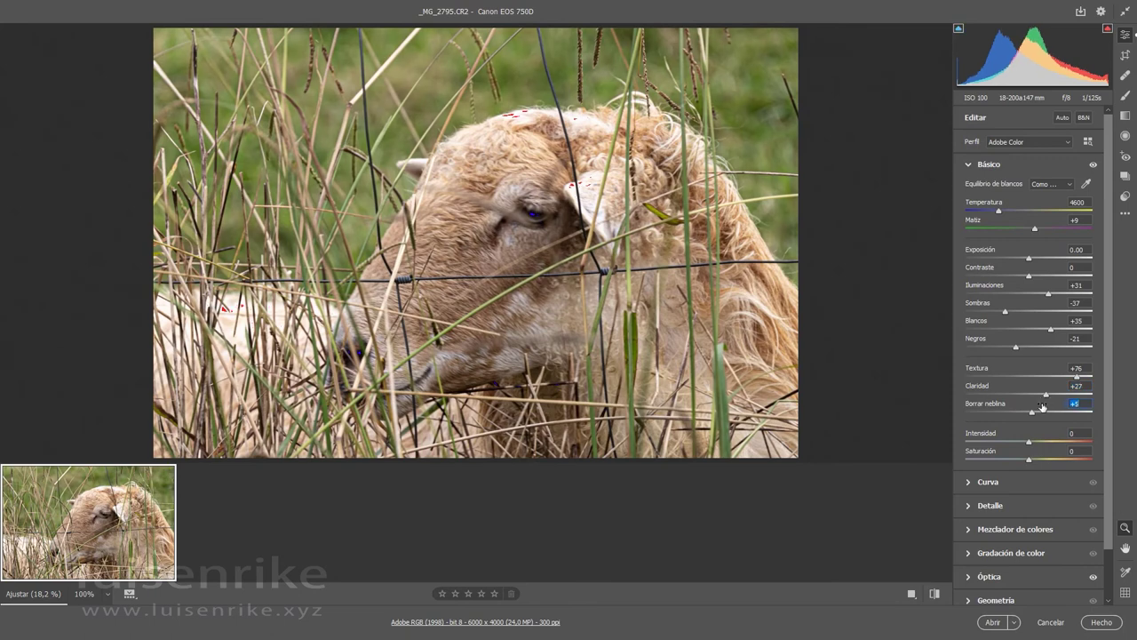
pyautogui.moveTo(1032, 414); pyautogui.dragTo(1035, 417)
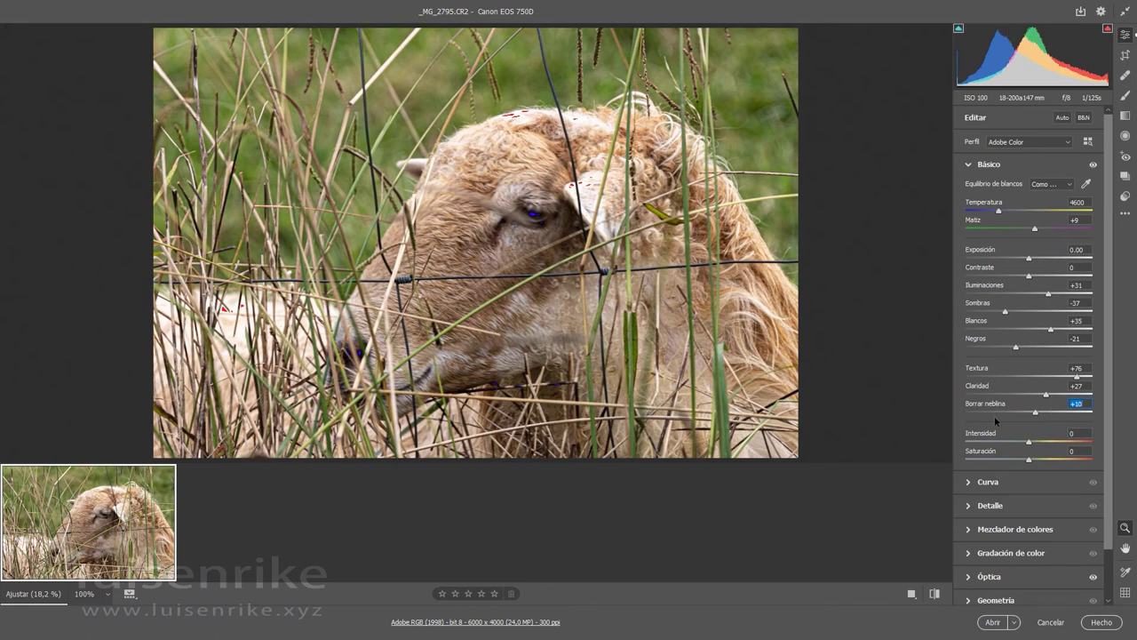
# Set shadows to +2, blacks to +21 and whites to +26, and compare the sheep photo with and without the Basic adjustments
pyautogui.moveTo(1016, 347); pyautogui.dragTo(1024, 351)
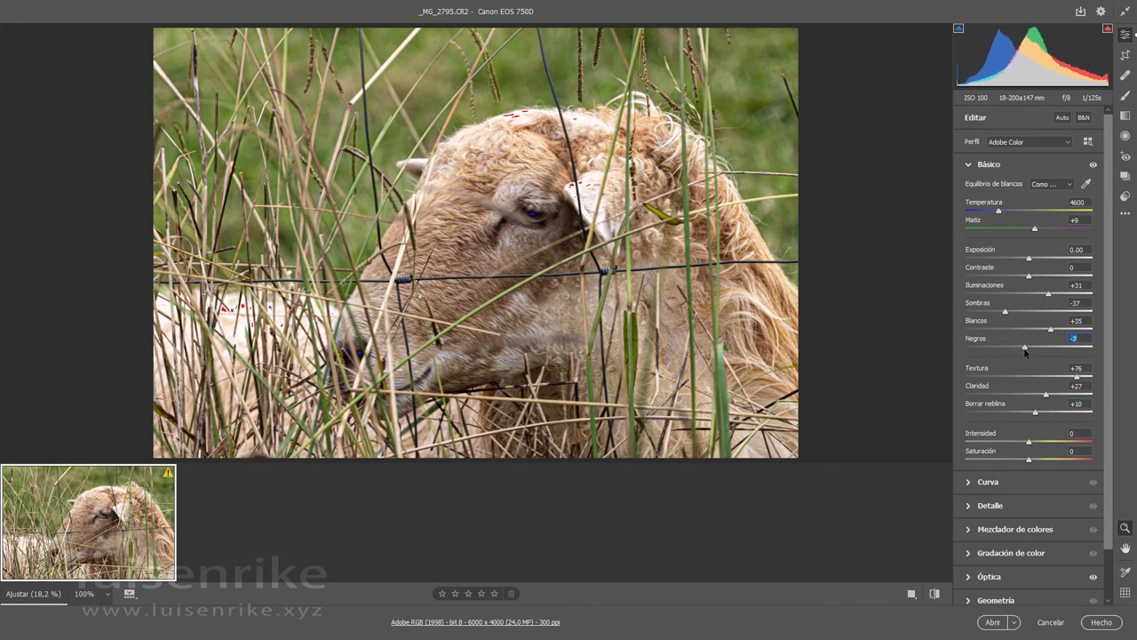
pyautogui.moveTo(1005, 311); pyautogui.dragTo(1040, 351)
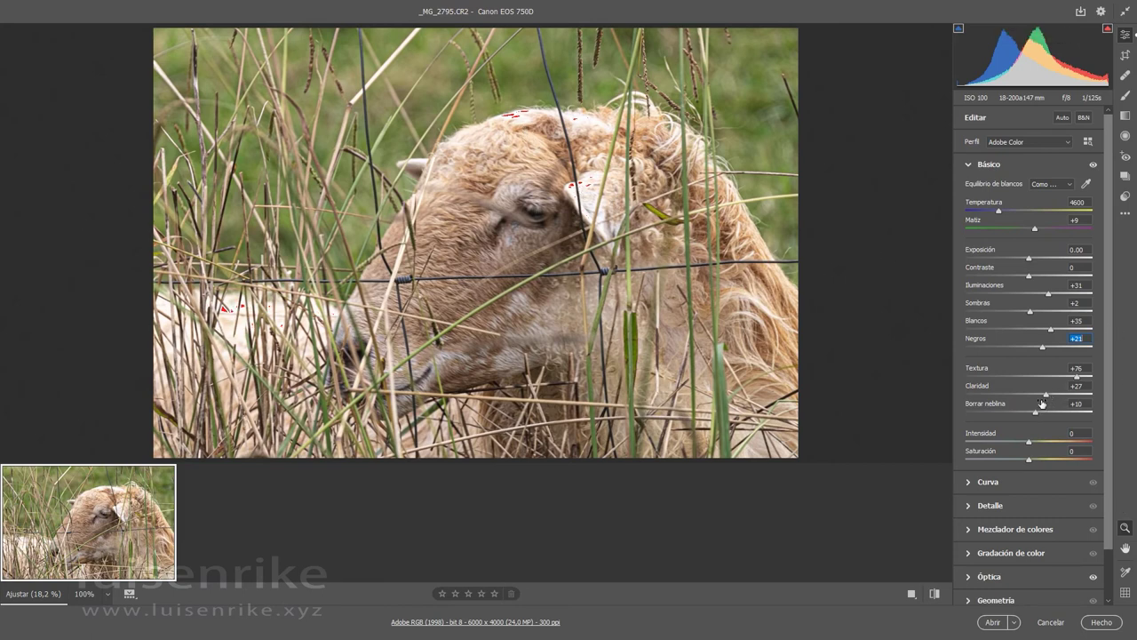
pyautogui.moveTo(1051, 330); pyautogui.dragTo(1045, 328)
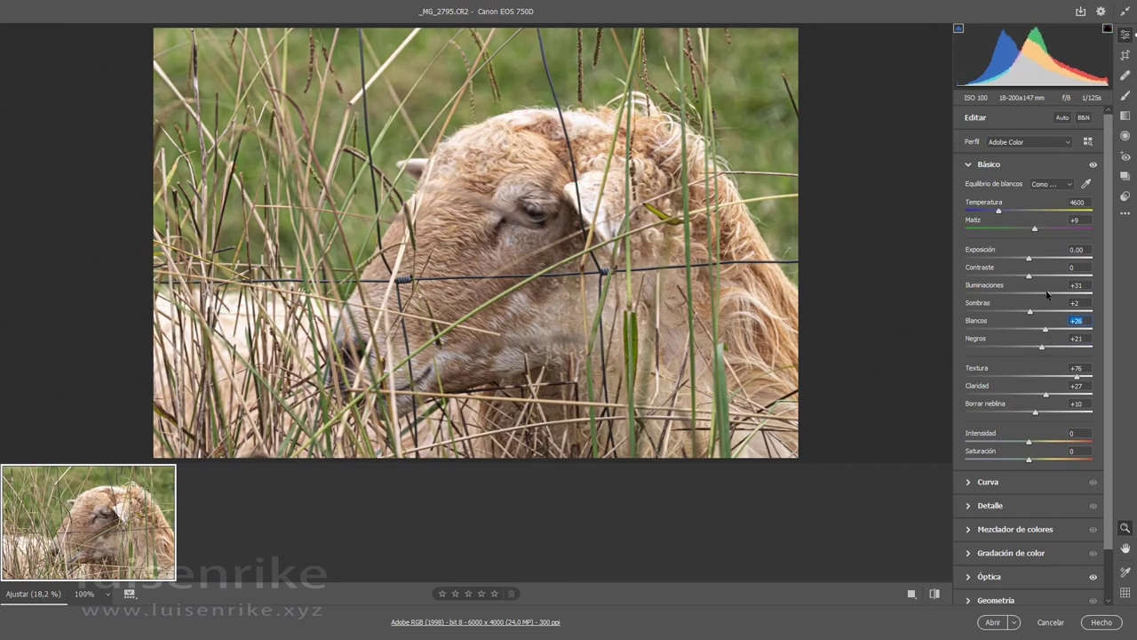
pyautogui.click(1093, 164)
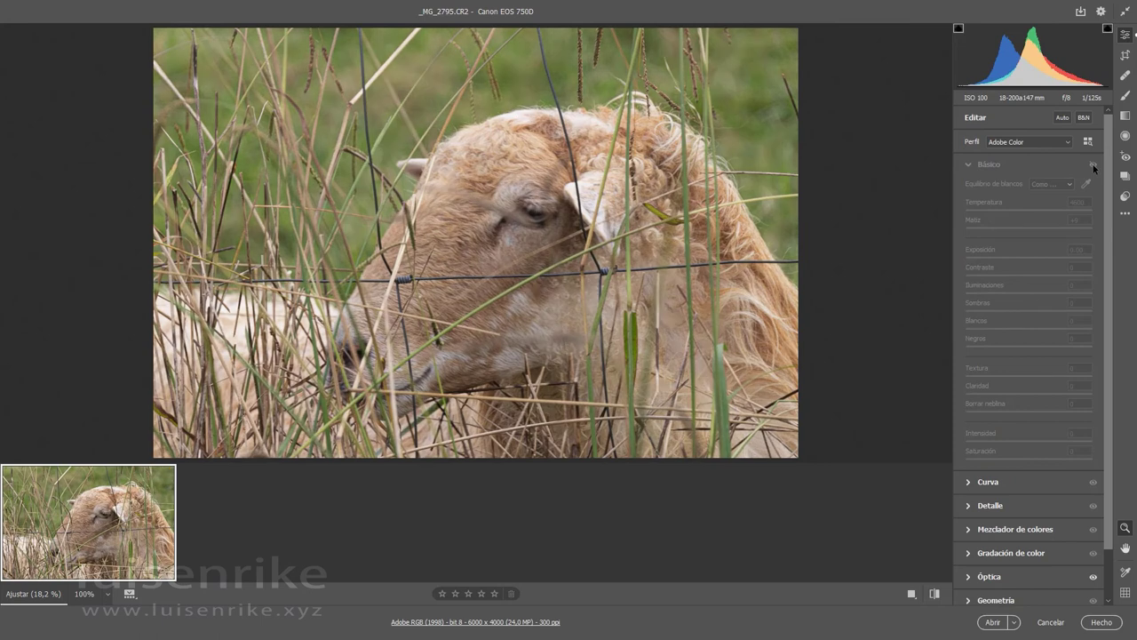
pyautogui.click(1093, 164)
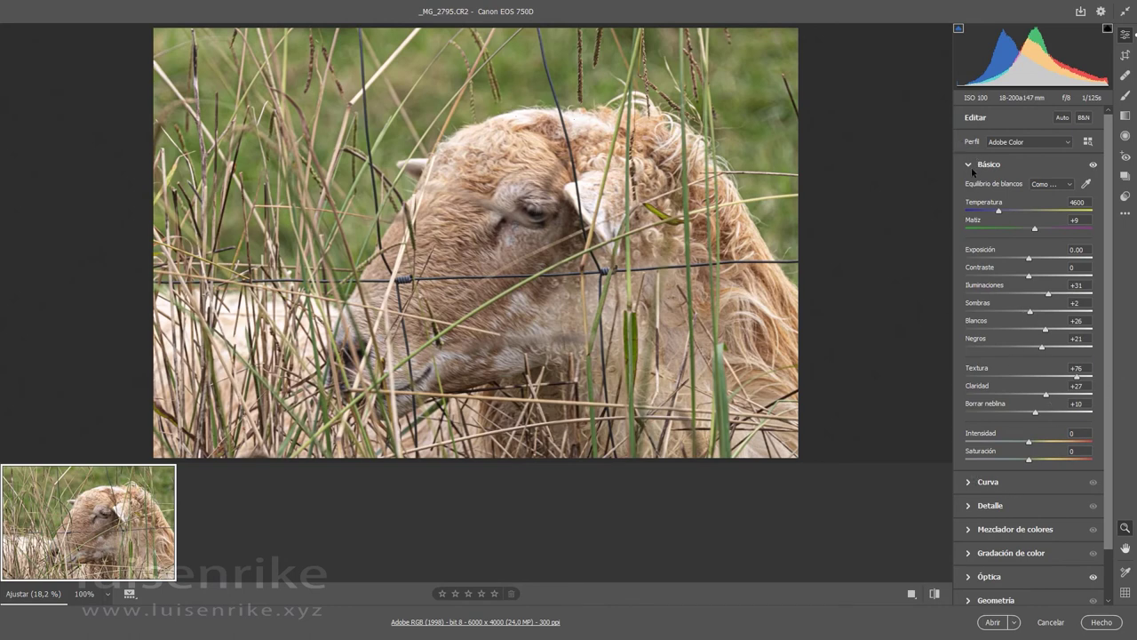
# Shape the sheep photo's parametric tone curve with lights at +4 and darks at -8
pyautogui.click(971, 484)
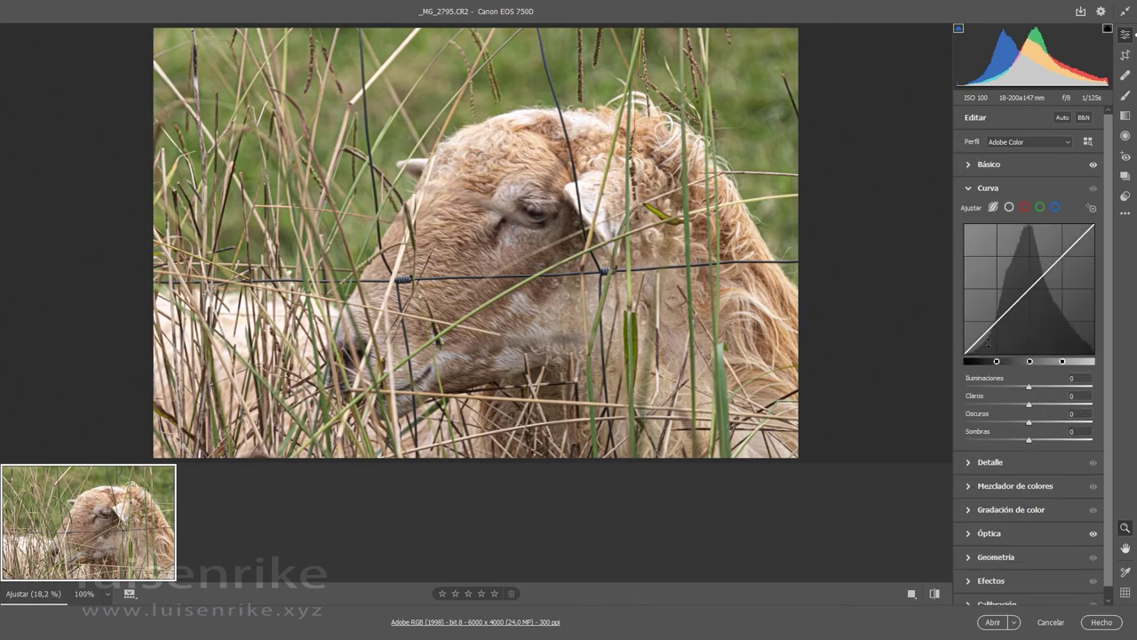
pyautogui.moveTo(1063, 255); pyautogui.dragTo(1052, 244)
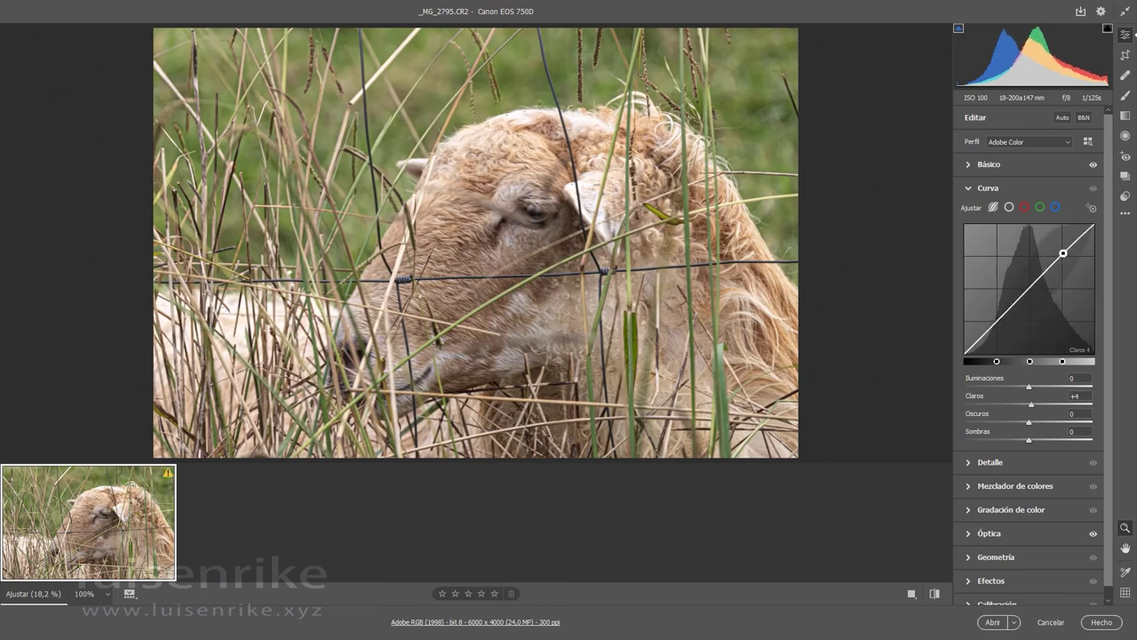
pyautogui.moveTo(998, 320); pyautogui.dragTo(998, 322)
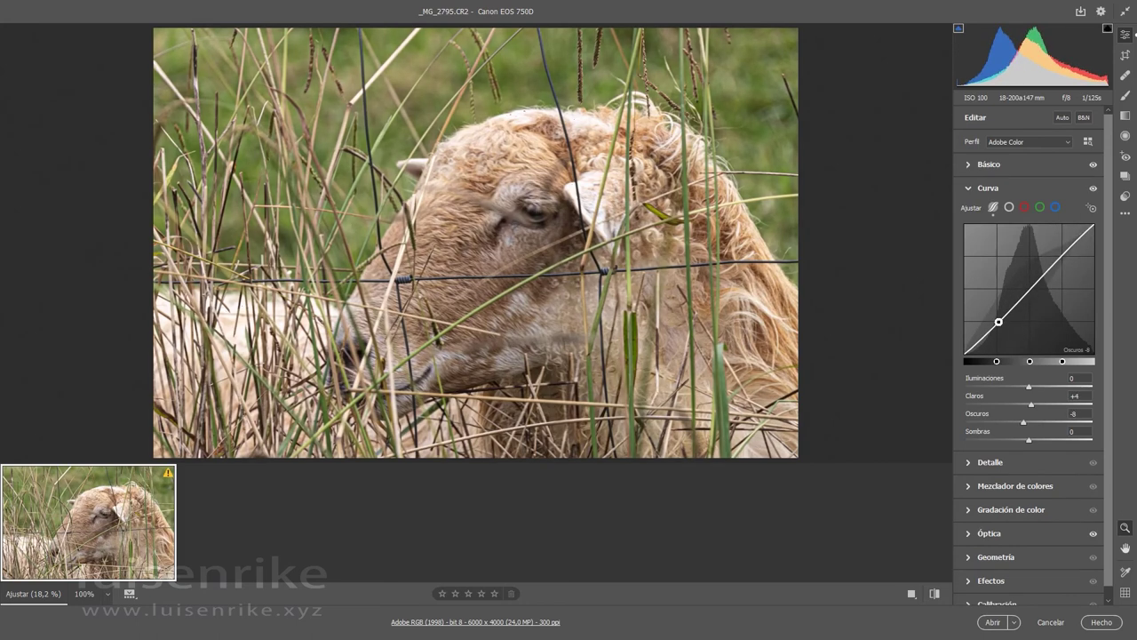
pyautogui.click(969, 465)
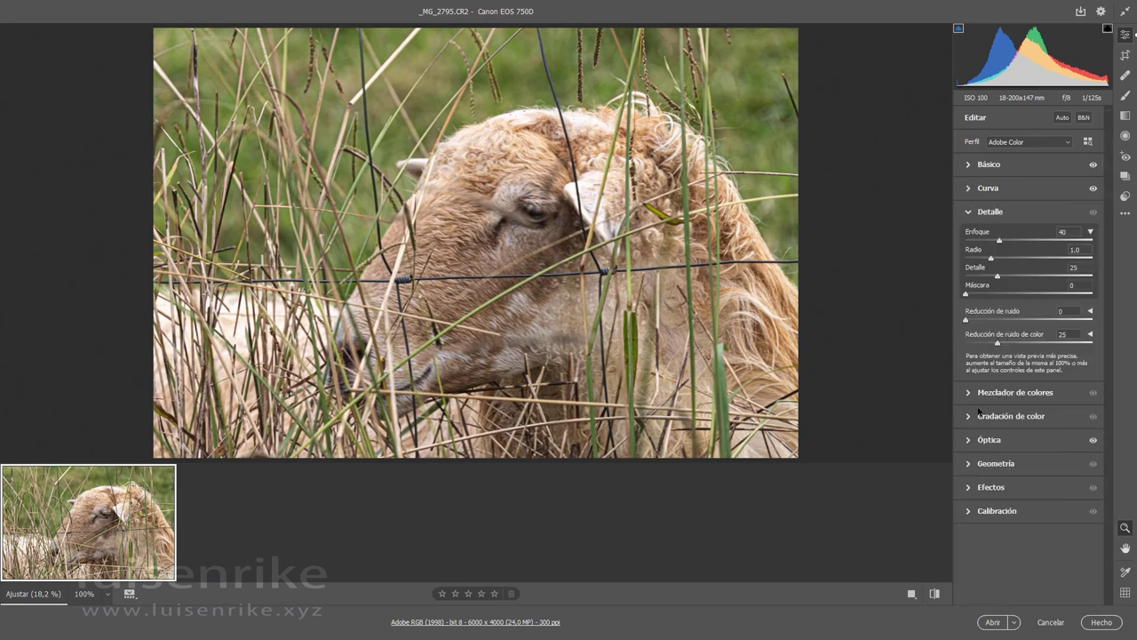
pyautogui.click(970, 217)
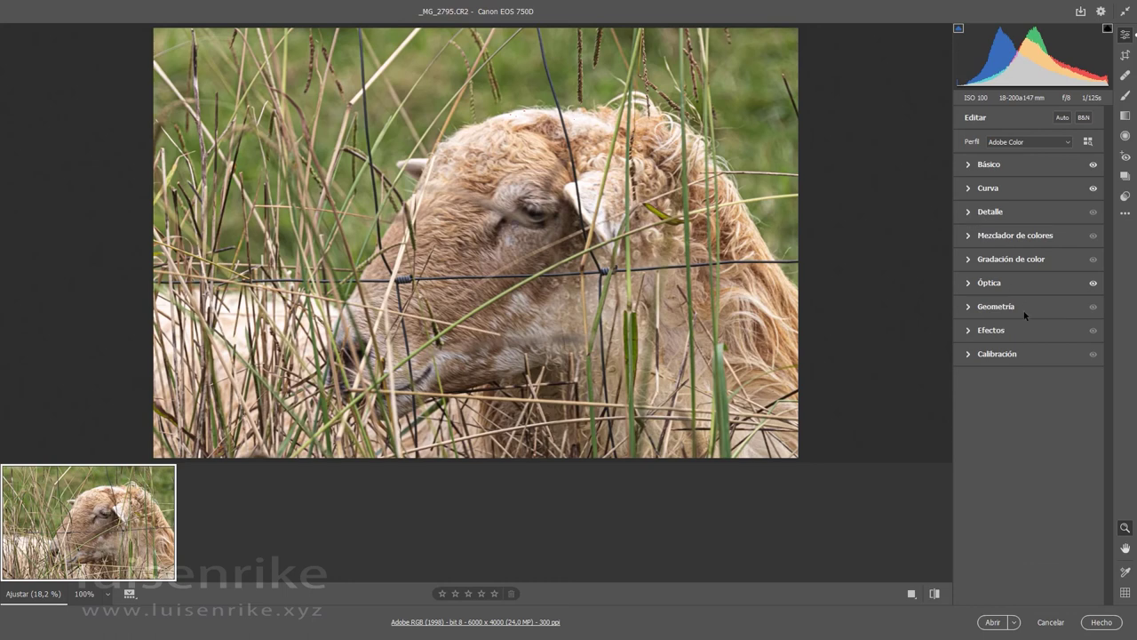
# Add a vignette of -22 to the sheep photo and set its midpoint to 36
pyautogui.click(969, 332)
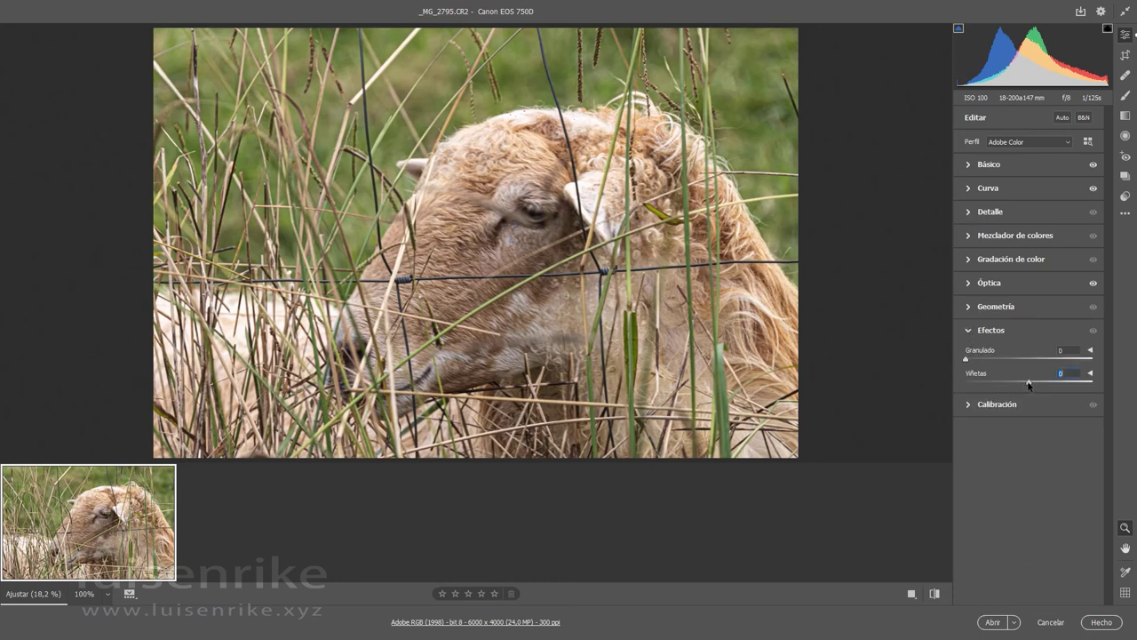
pyautogui.moveTo(1028, 384)
pyautogui.mouseDown()
pyautogui.moveTo(999, 382)
pyautogui.moveTo(1014, 384)
pyautogui.mouseUp()
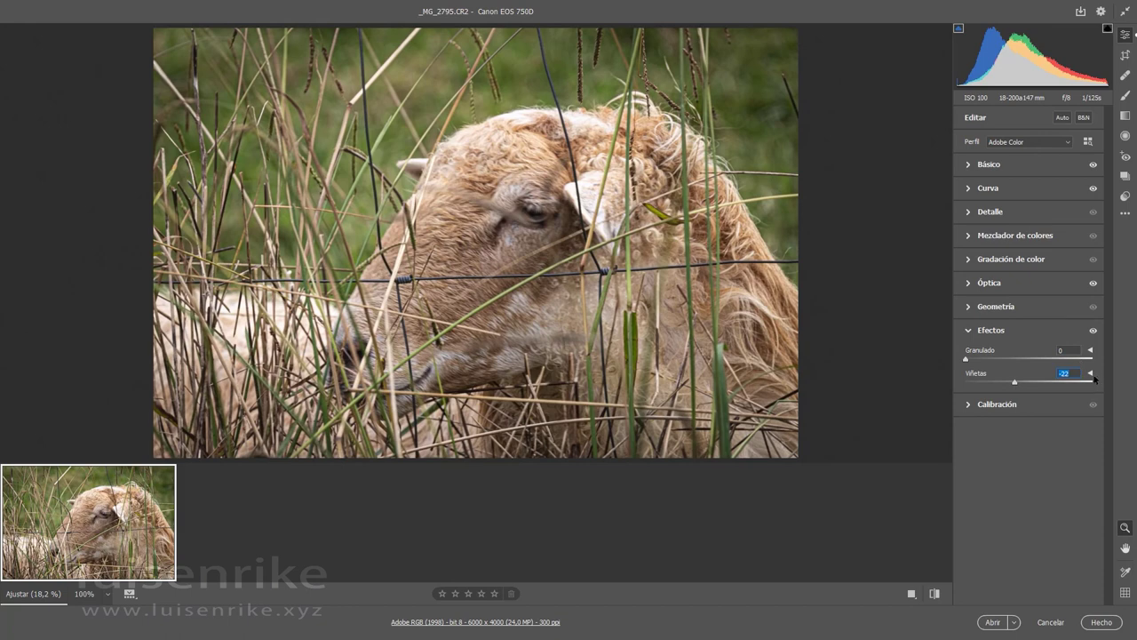
pyautogui.click(1091, 373)
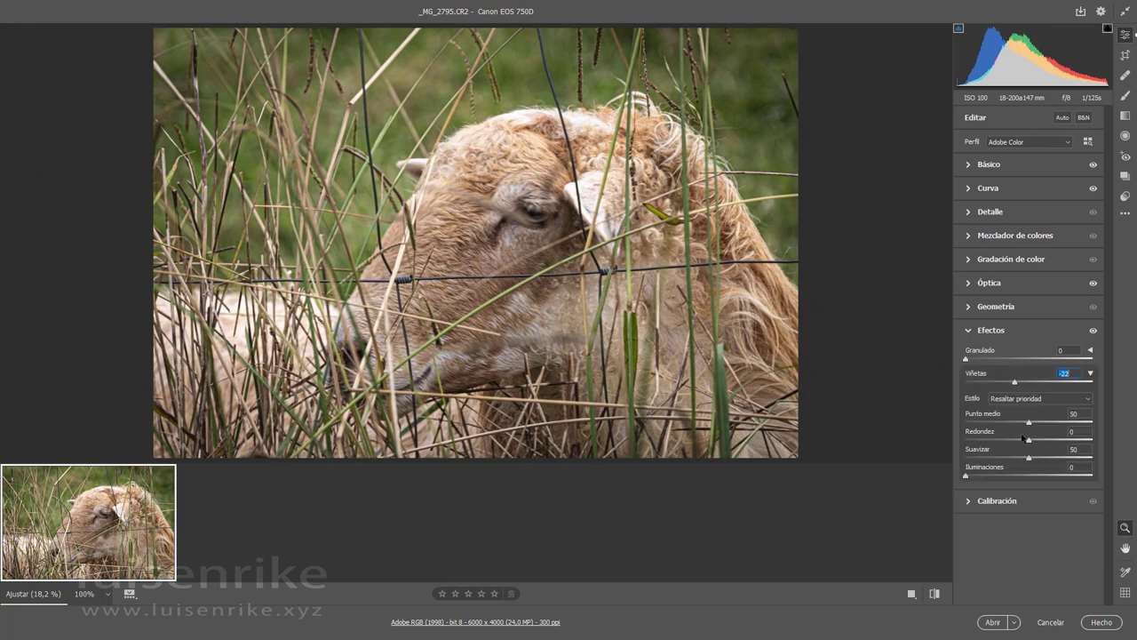
pyautogui.moveTo(1028, 422)
pyautogui.mouseDown()
pyautogui.moveTo(1039, 427)
pyautogui.moveTo(916, 424)
pyautogui.moveTo(1011, 431)
pyautogui.mouseUp()
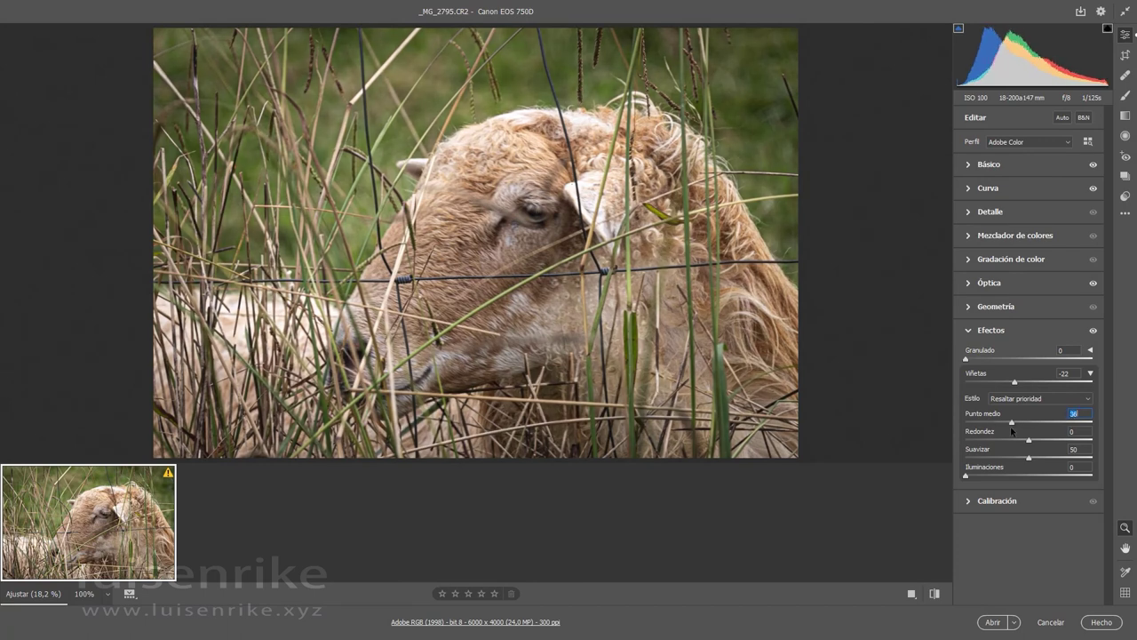
# Strengthen the vignette to -82, set midpoint 56, roundness -7 and feather 61, and raise its highlights slightly
pyautogui.moveTo(1018, 382); pyautogui.dragTo(985, 387)
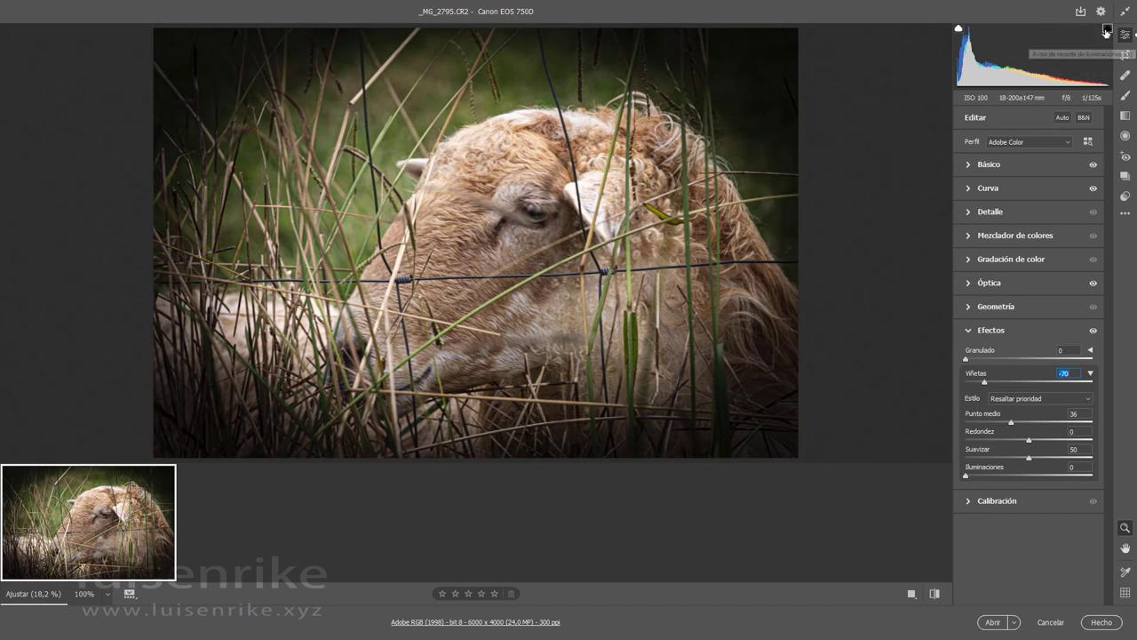
pyautogui.moveTo(984, 382); pyautogui.dragTo(978, 384)
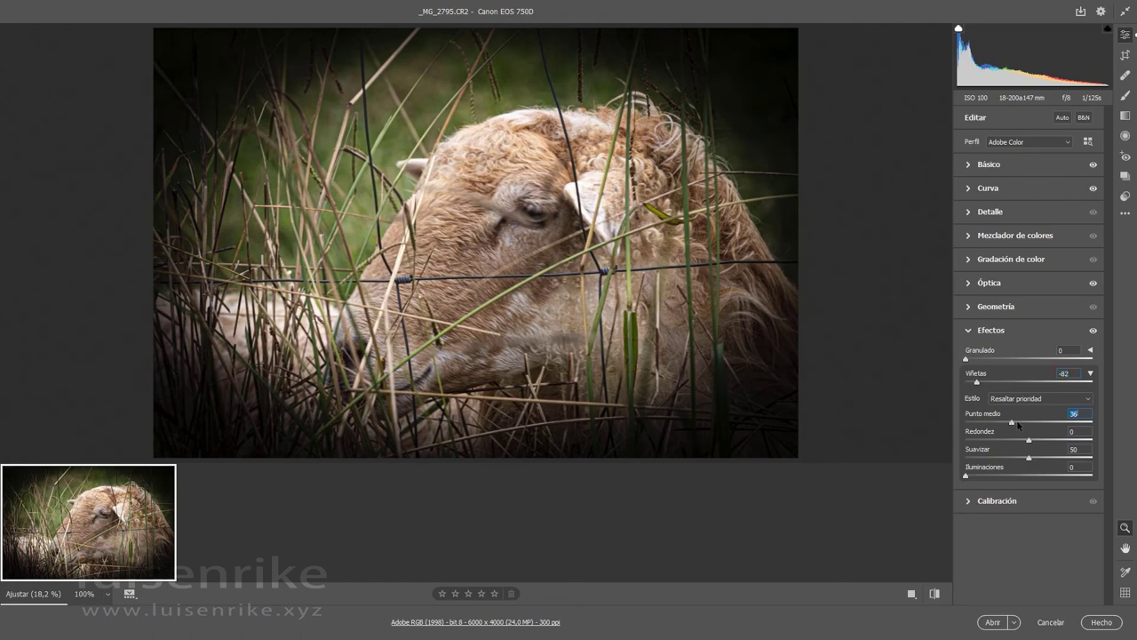
pyautogui.moveTo(1011, 422); pyautogui.dragTo(1044, 457)
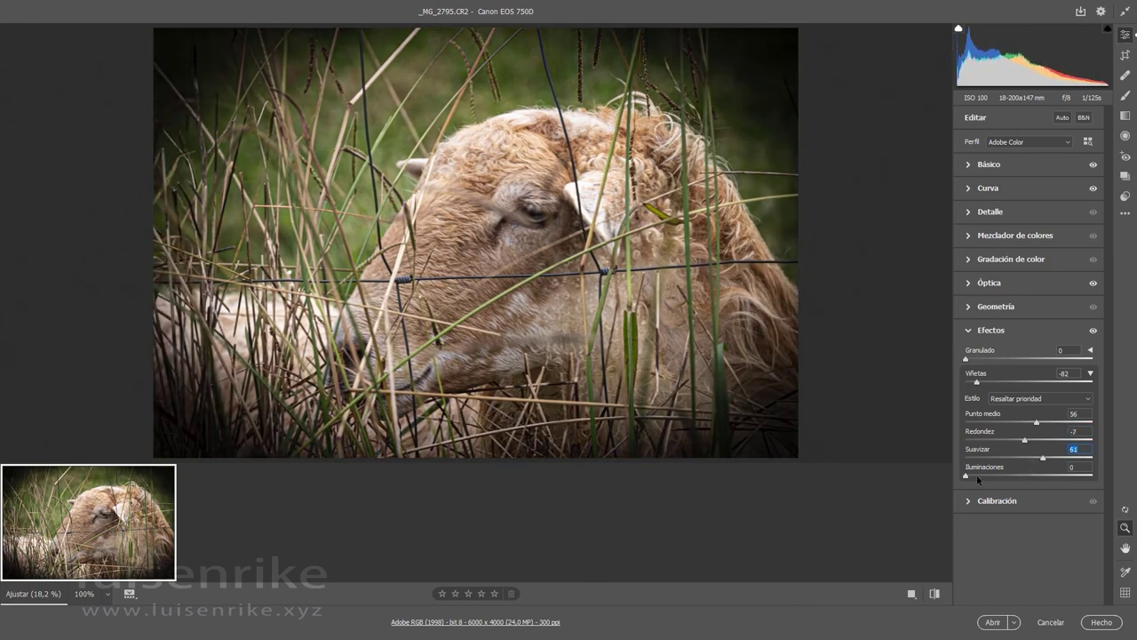
pyautogui.moveTo(967, 477)
pyautogui.mouseDown()
pyautogui.moveTo(991, 478)
pyautogui.moveTo(966, 483)
pyautogui.moveTo(976, 484)
pyautogui.mouseUp()
pyautogui.click(1091, 374)
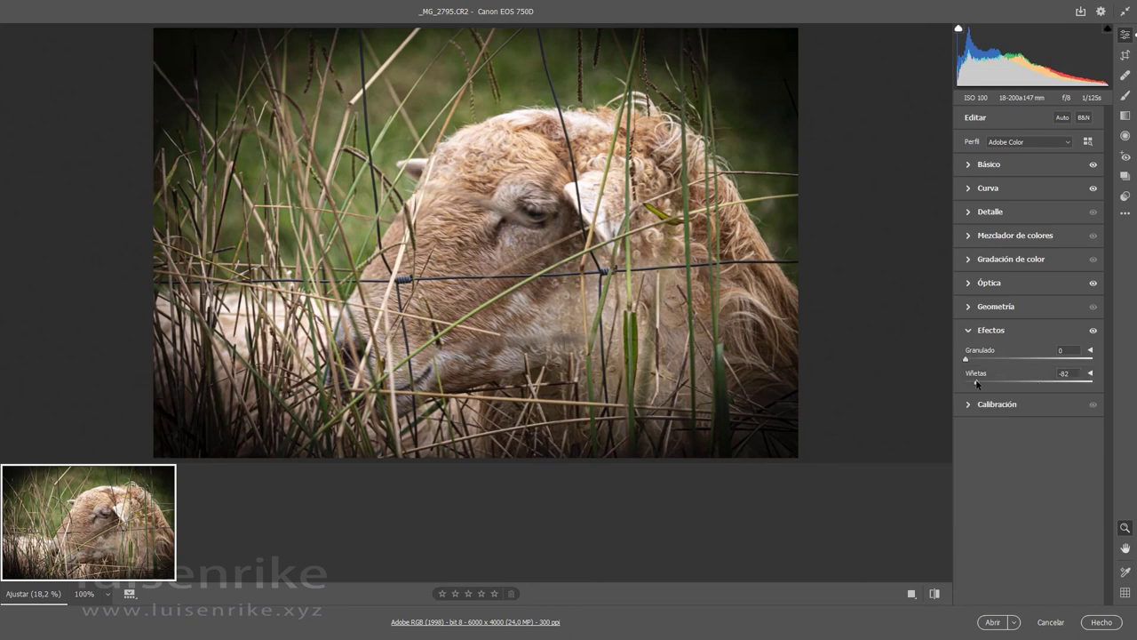
# Soften the vignette amount to about -39 and open the developed sheep photo in Photoshop
pyautogui.moveTo(977, 382); pyautogui.dragTo(1005, 383)
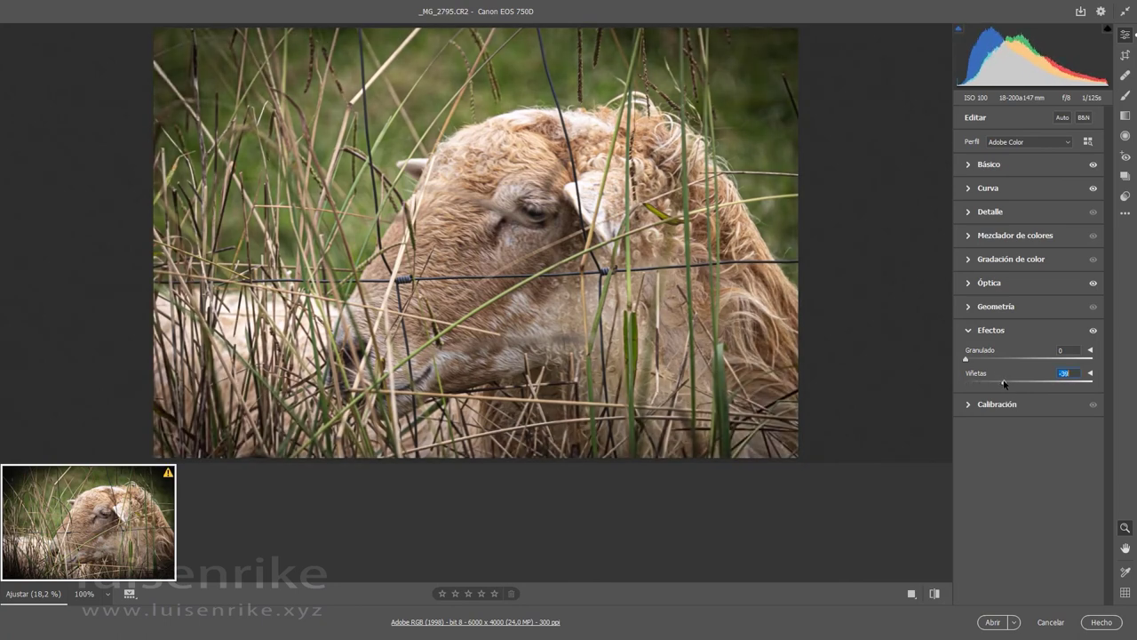
pyautogui.click(1001, 622)
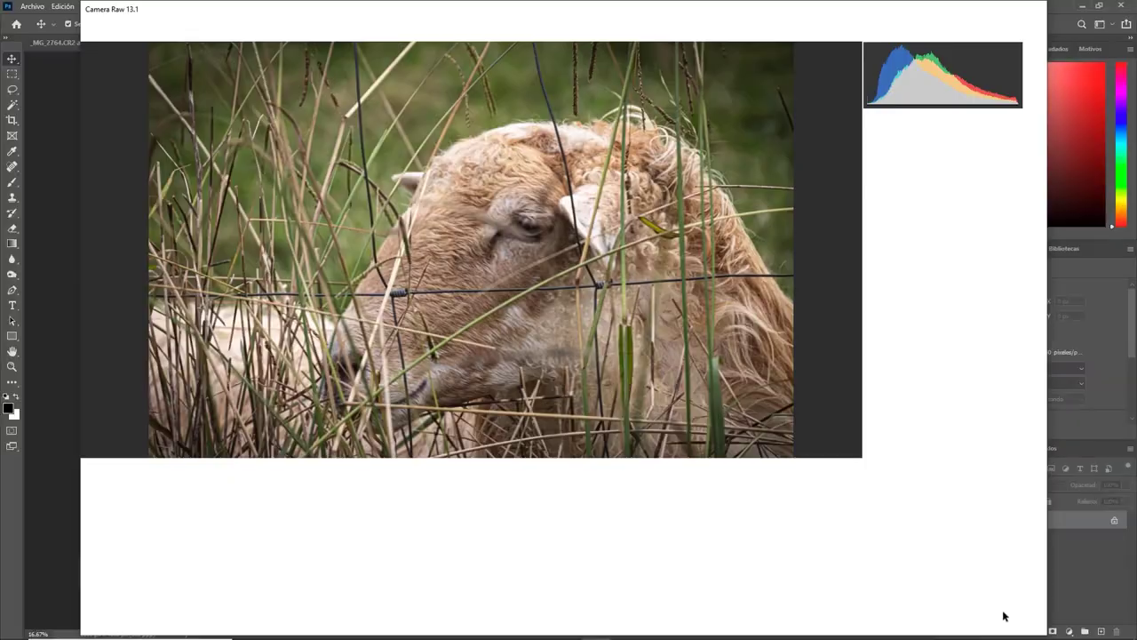